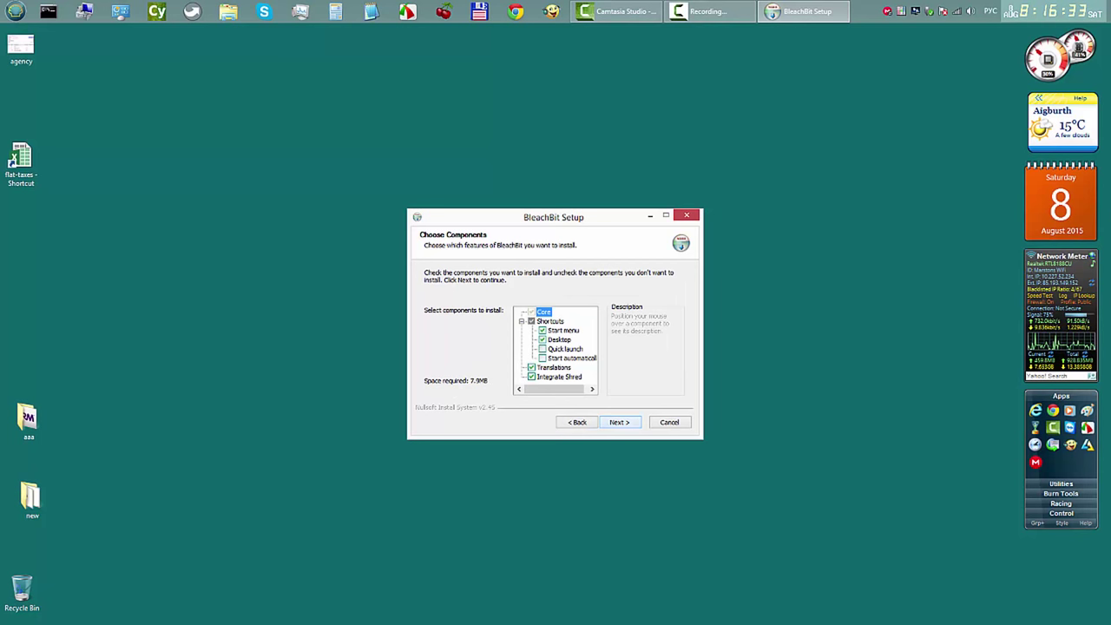
Step: Install BleachBit with default components into C:\Program Files (x86)\BleachBit and continue to the finish page
{"action": "key", "text": "Return"}
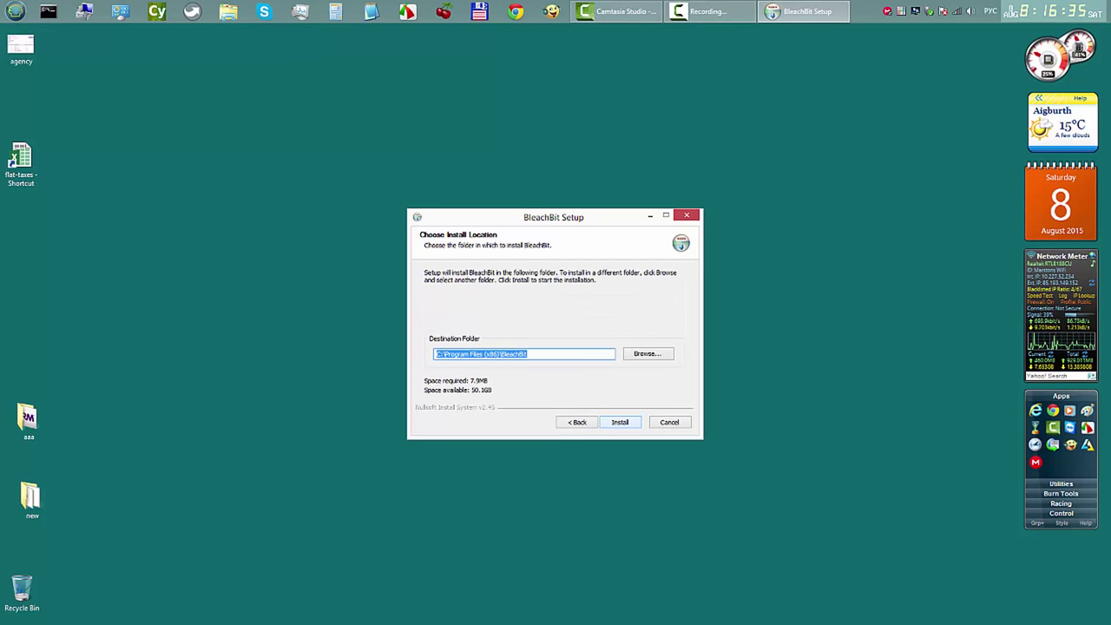
{"action": "key", "text": "Return"}
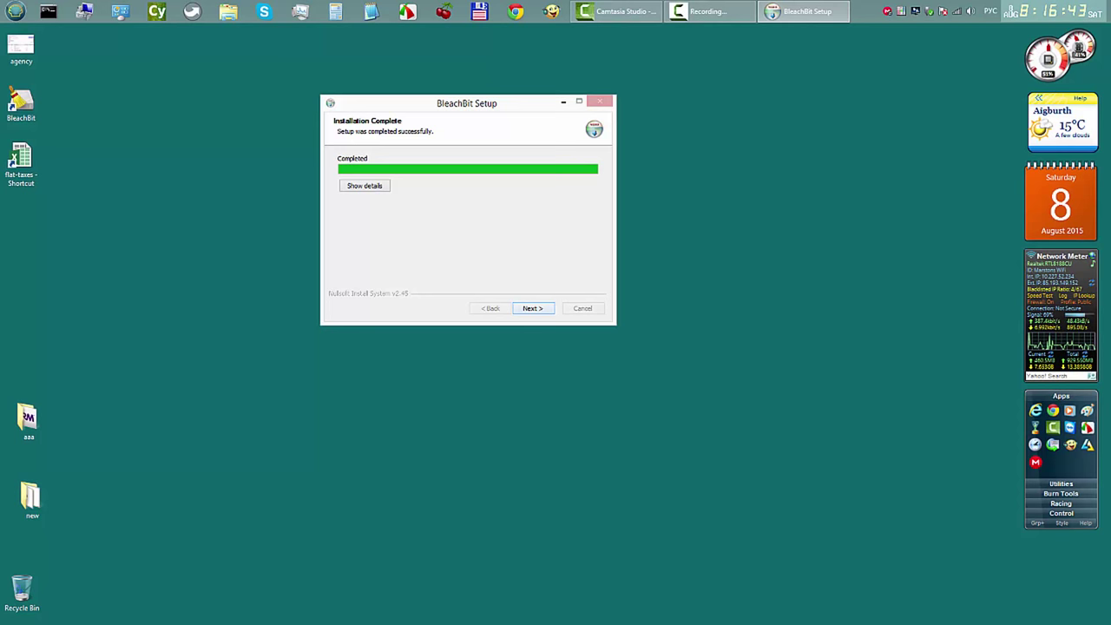
{"action": "left_click", "coordinate": [532, 308]}
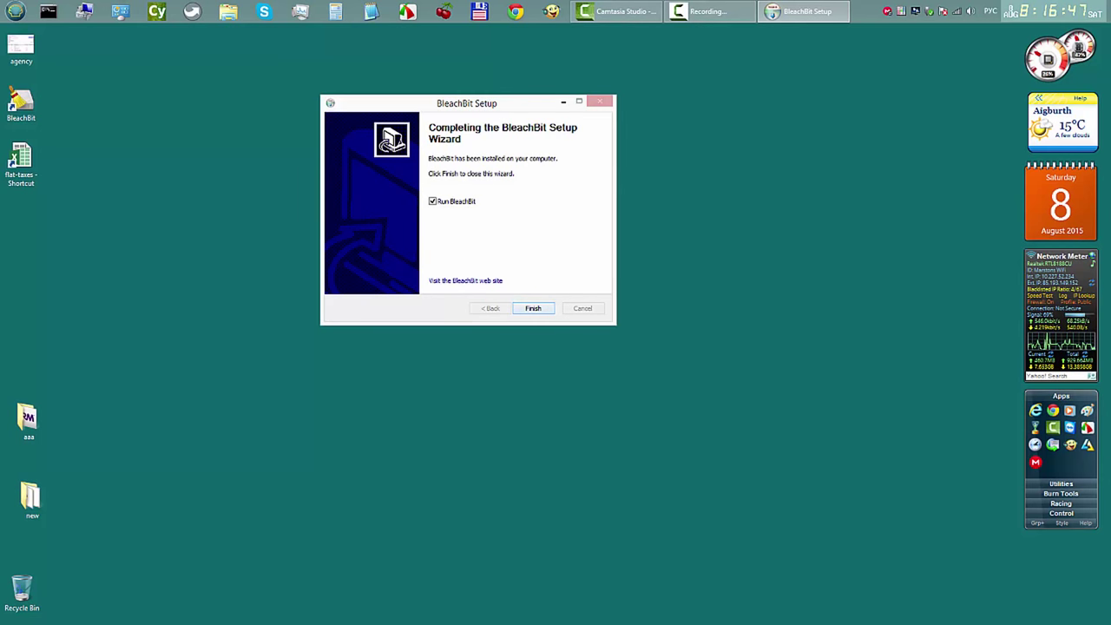
Step: Finish setup to launch BleachBit, then enlarge its window and move it up-left
{"action": "key", "text": "Return"}
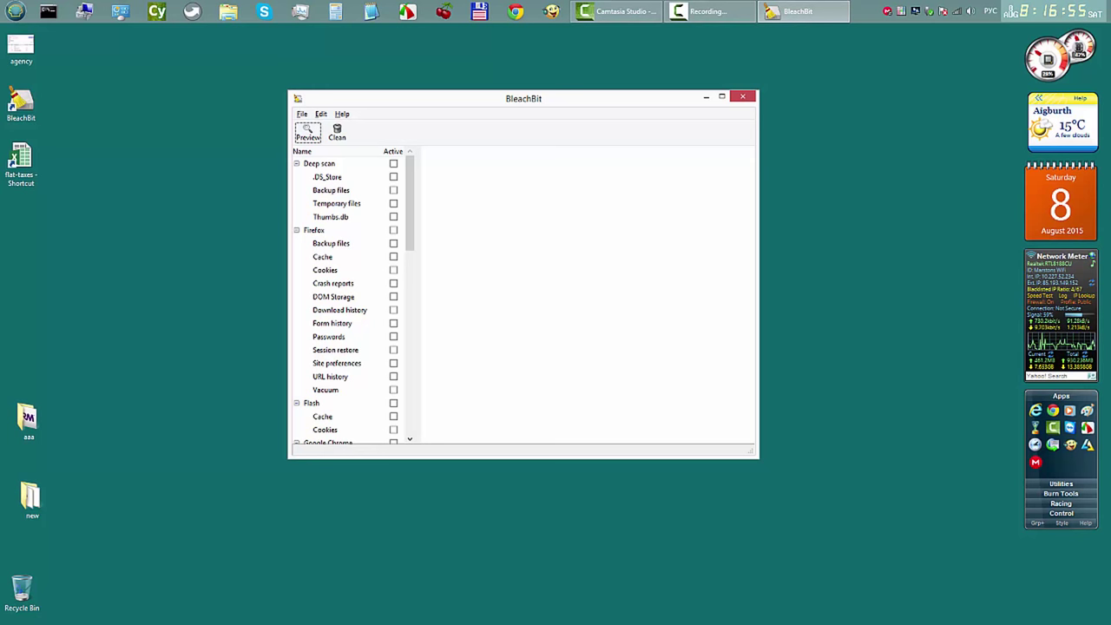
{"action": "left_click_drag", "start_coordinate": [756, 456], "coordinate": [854, 469]}
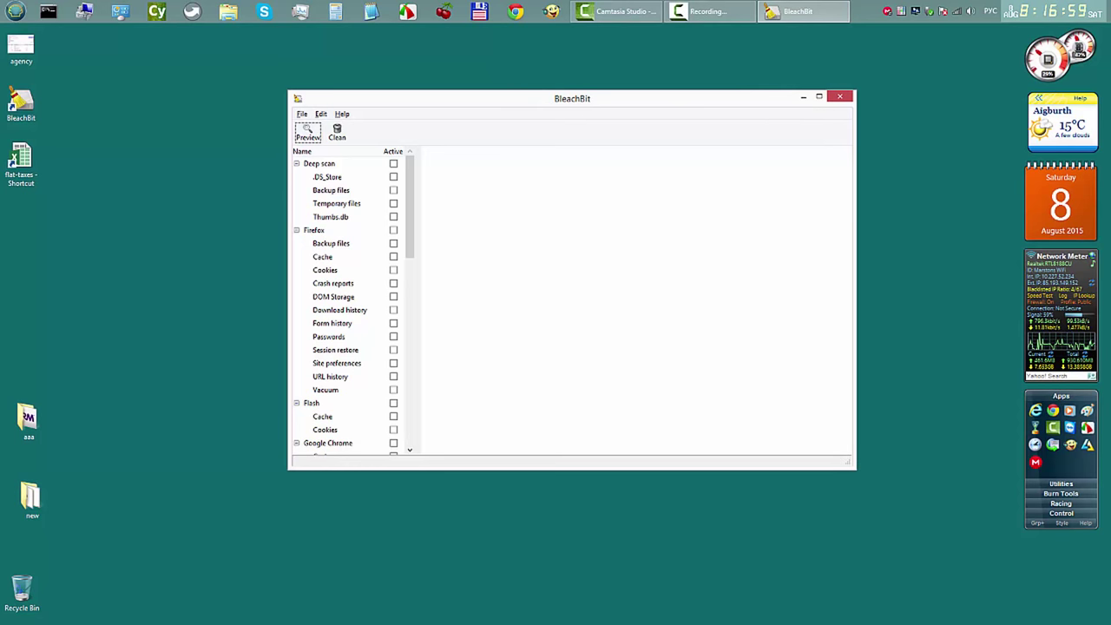
{"action": "left_click_drag", "start_coordinate": [521, 98], "coordinate": [387, 72]}
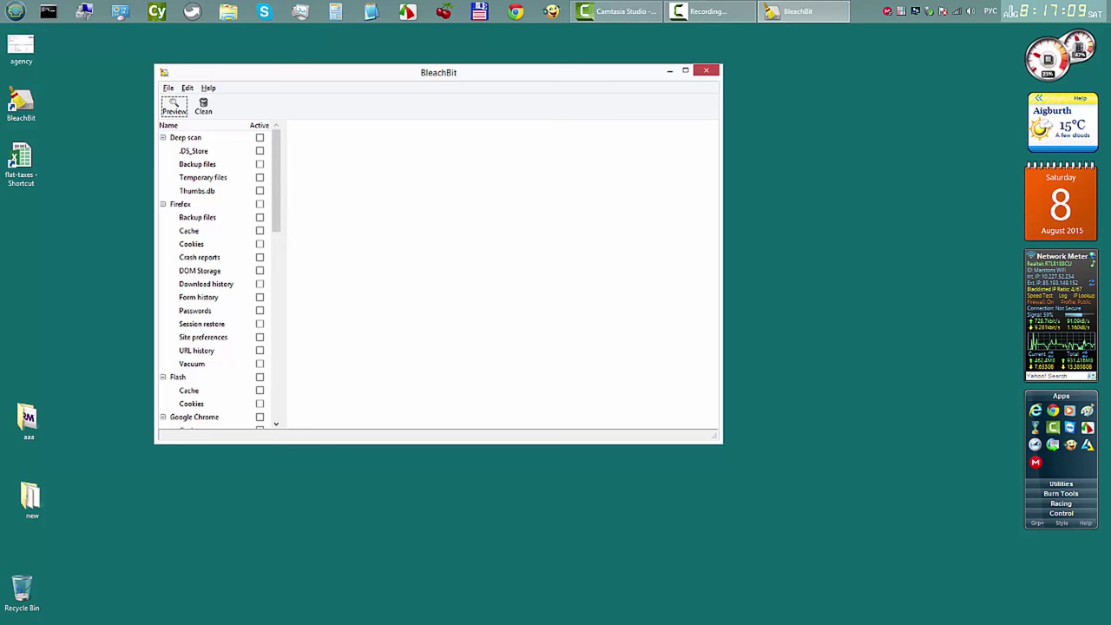
Step: Select Firefox cleaning except Passwords, Session restore, Site preferences, URL history and Vacuum
{"action": "left_click", "coordinate": [260, 204]}
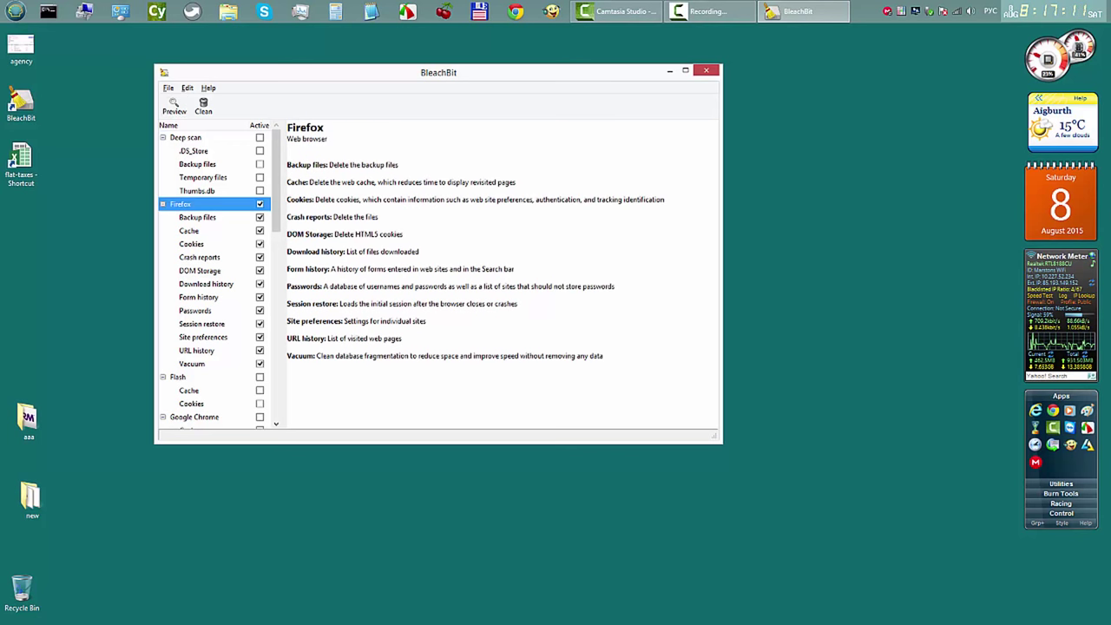
{"action": "left_click", "coordinate": [260, 364]}
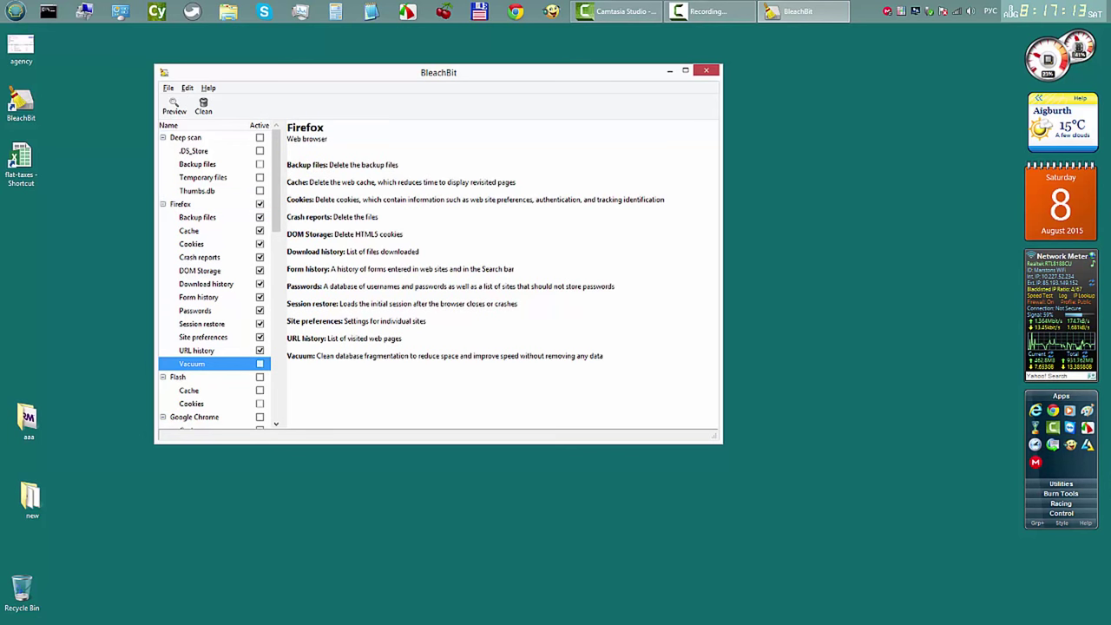
{"action": "left_click", "coordinate": [259, 350]}
{"action": "left_click", "coordinate": [260, 337]}
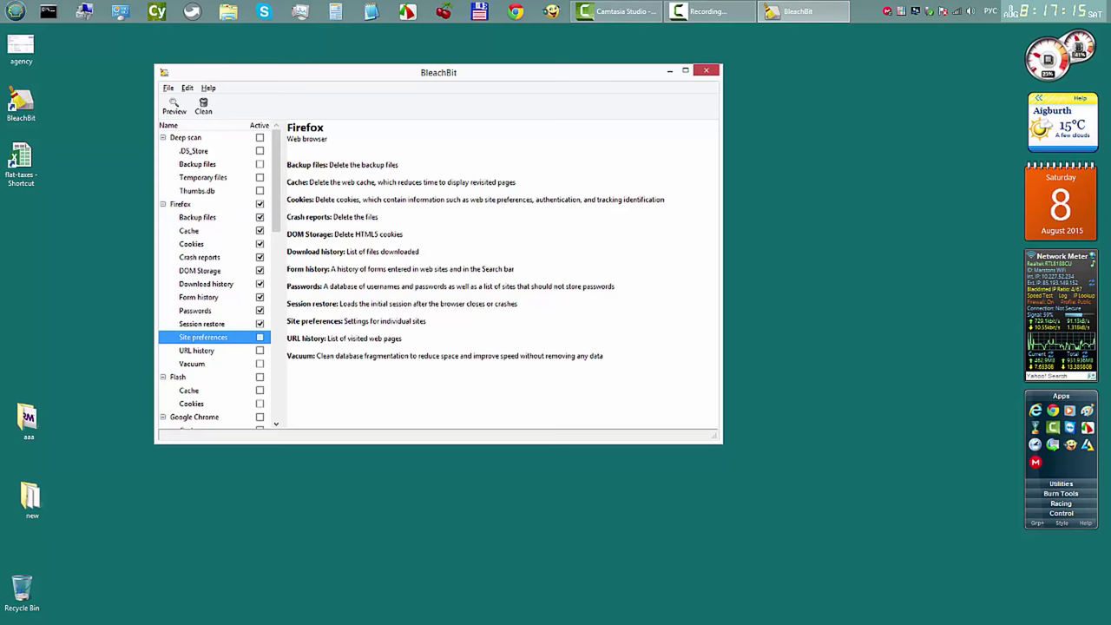
{"action": "left_click", "coordinate": [260, 324]}
{"action": "left_click", "coordinate": [259, 311]}
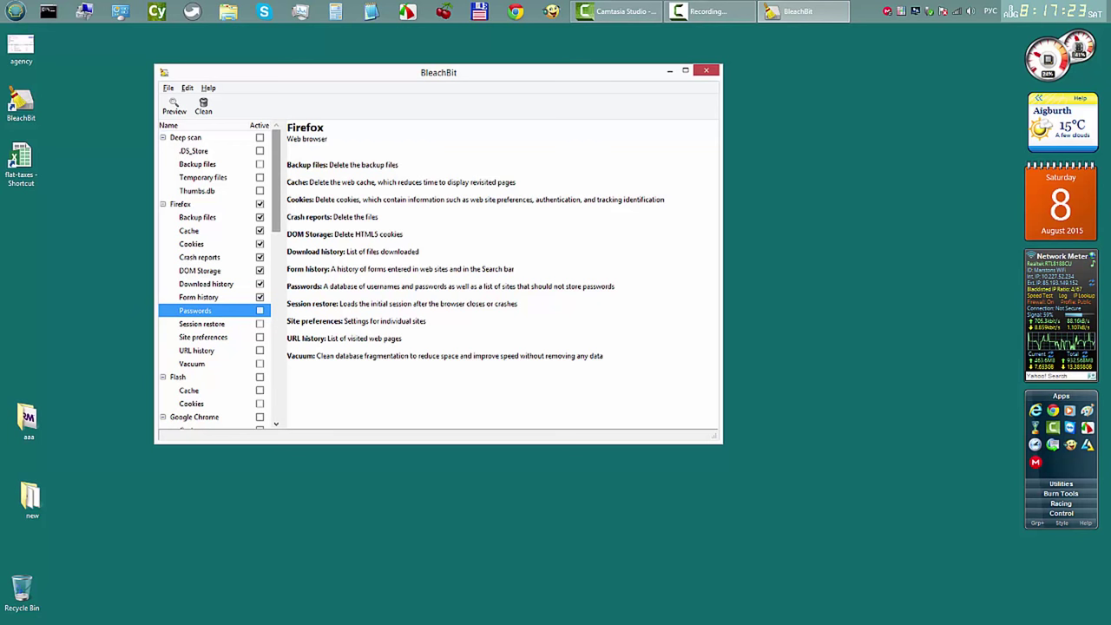
Step: Select Flash and Google Chrome, declining the password warning and excluding Search engines, Session and Vacuum
{"action": "scroll", "coordinate": [214, 278], "scroll_direction": "down", "scroll_amount": 3}
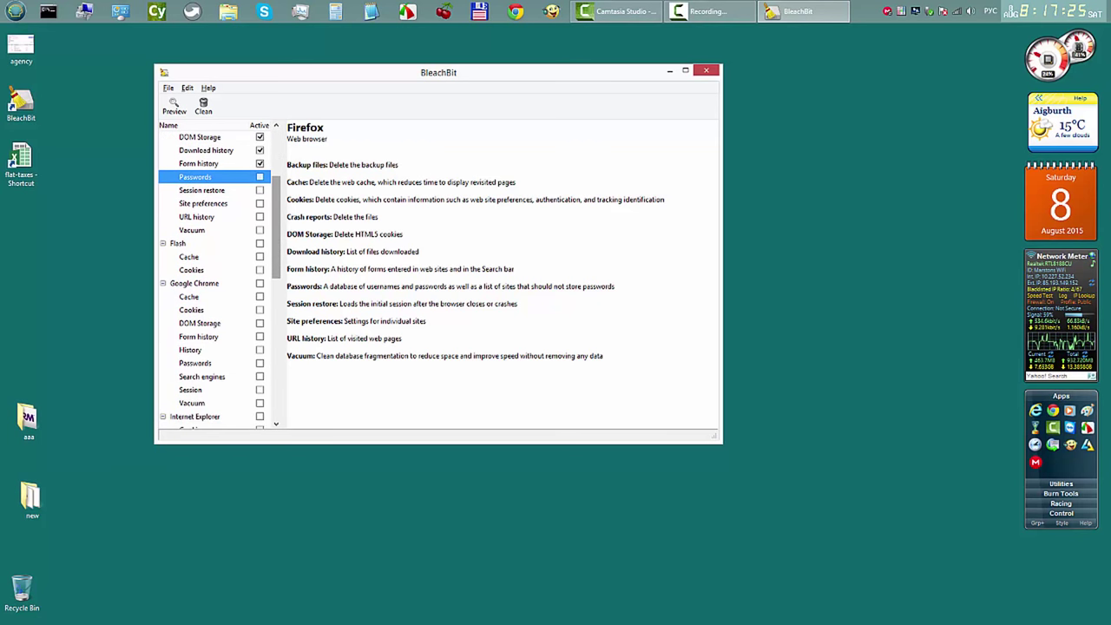
{"action": "scroll", "coordinate": [215, 278], "scroll_direction": "down", "scroll_amount": 1}
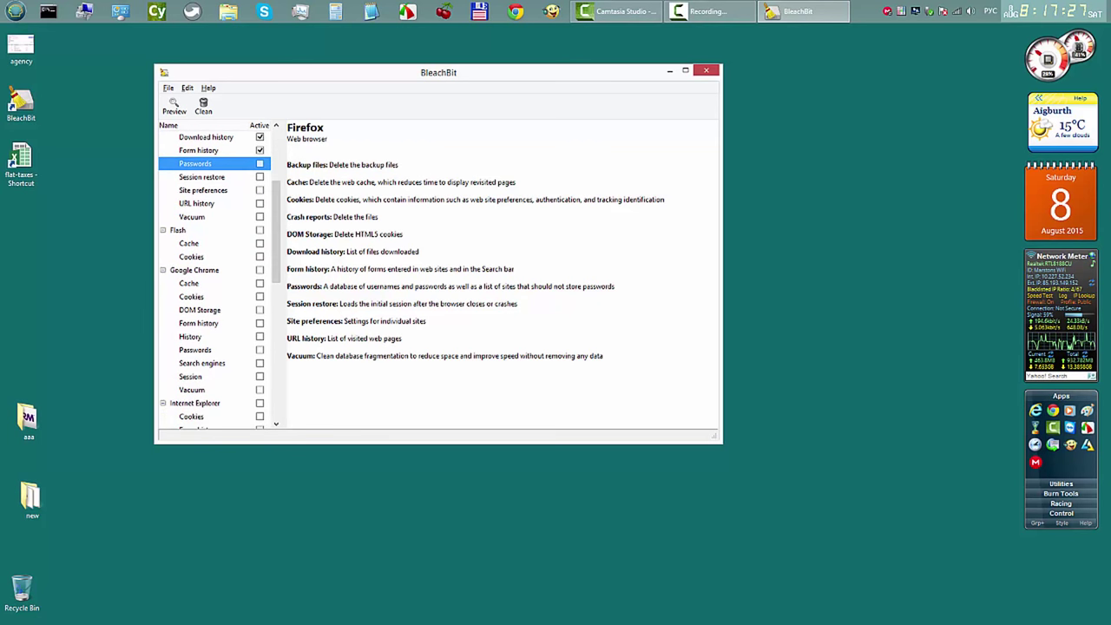
{"action": "left_click", "coordinate": [259, 229]}
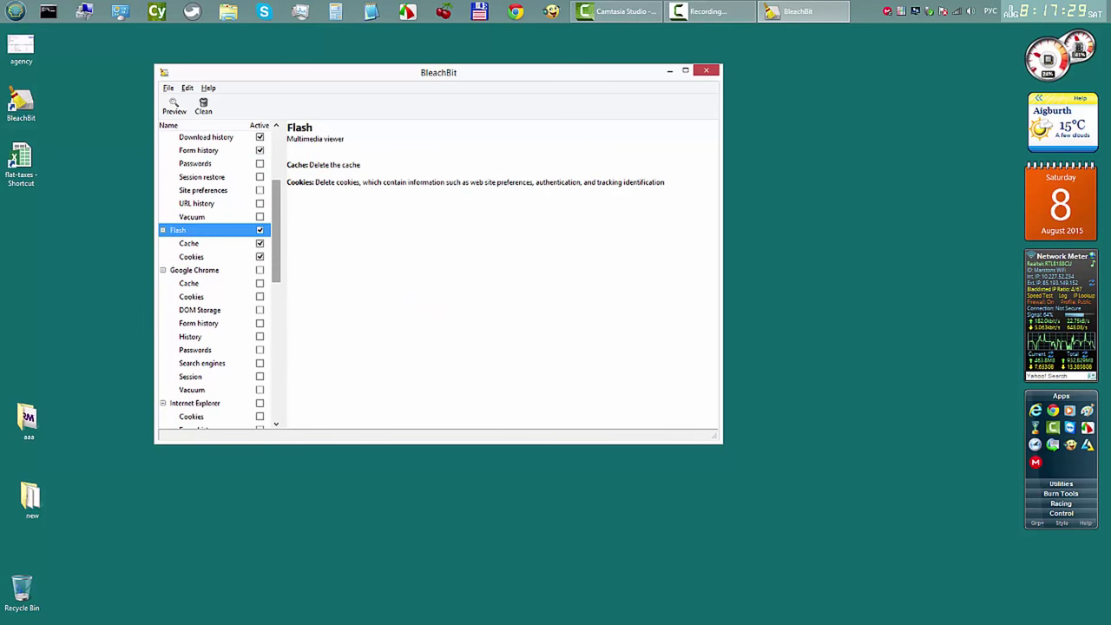
{"action": "scroll", "coordinate": [215, 278], "scroll_direction": "down", "scroll_amount": 3}
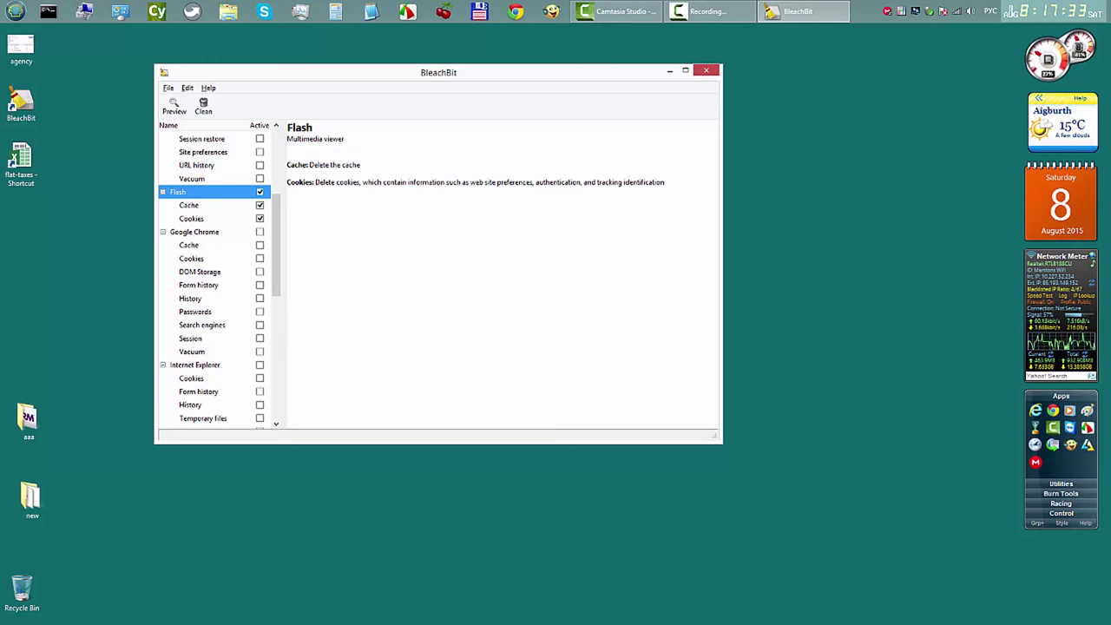
{"action": "left_click", "coordinate": [259, 232]}
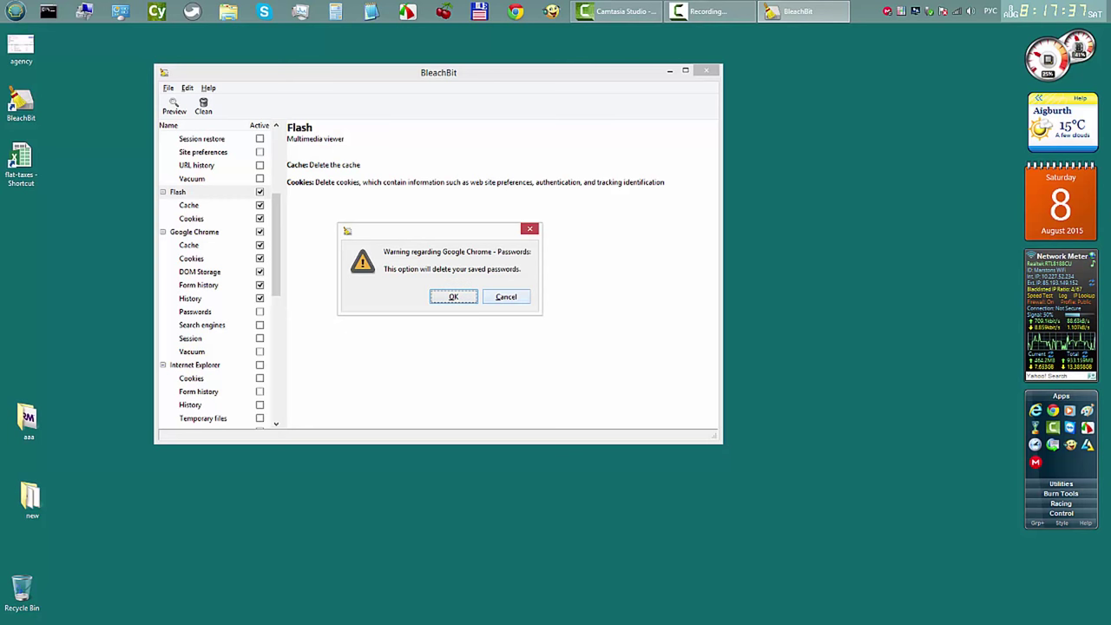
{"action": "key", "text": "Tab"}
{"action": "key", "text": "Return"}
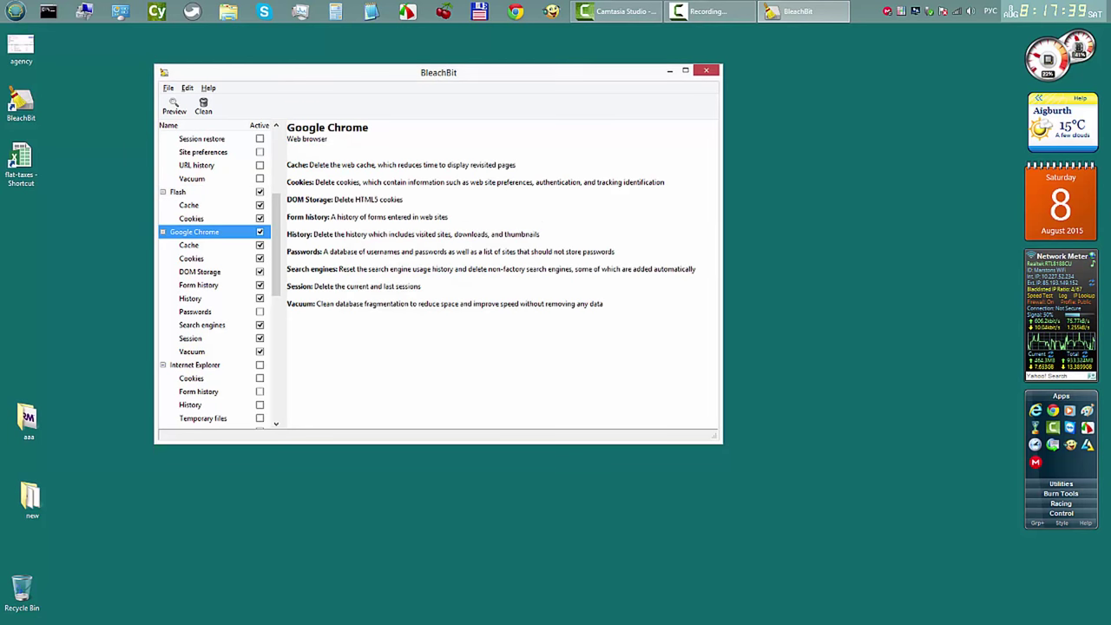
{"action": "left_click", "coordinate": [259, 325]}
{"action": "left_click", "coordinate": [260, 337]}
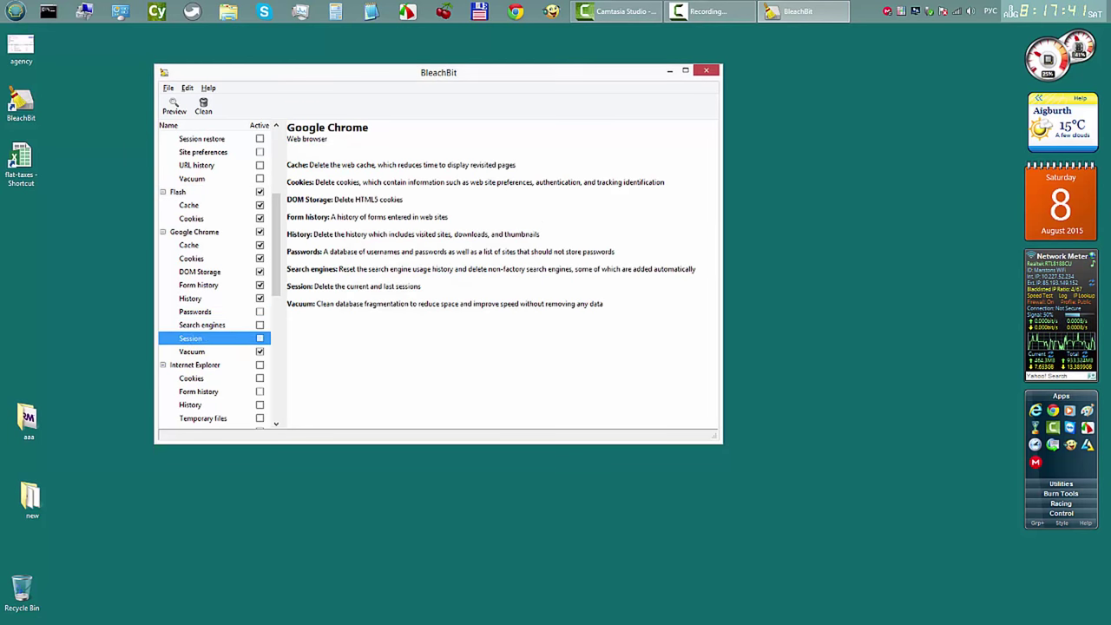
{"action": "left_click", "coordinate": [259, 352]}
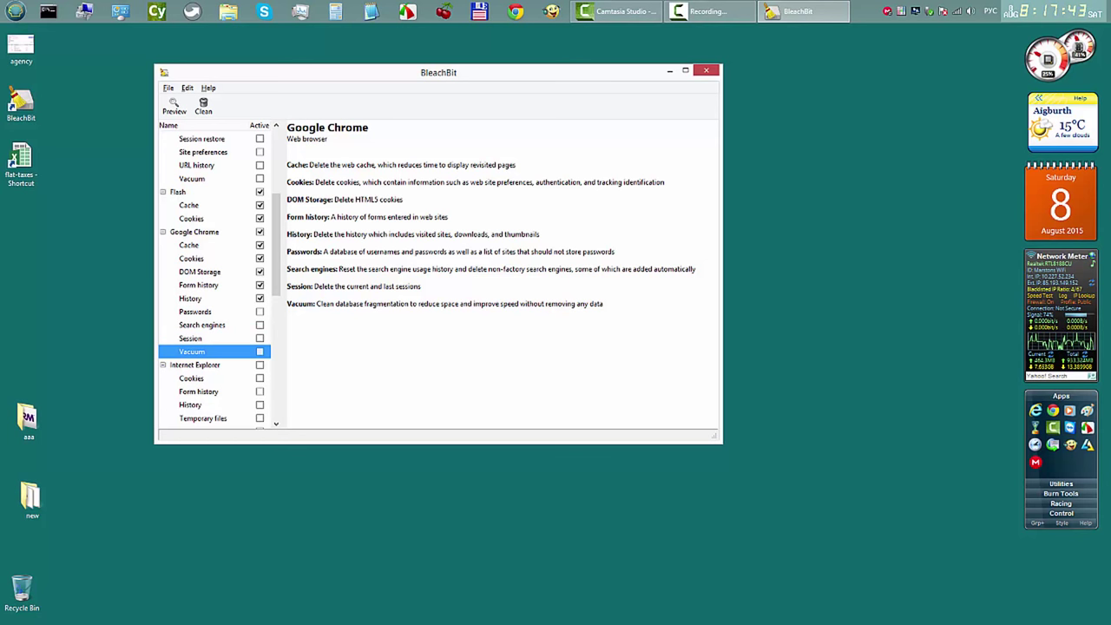
Step: Select all Internet Explorer cleaning options
{"action": "scroll", "coordinate": [217, 278], "scroll_direction": "down", "scroll_amount": 5}
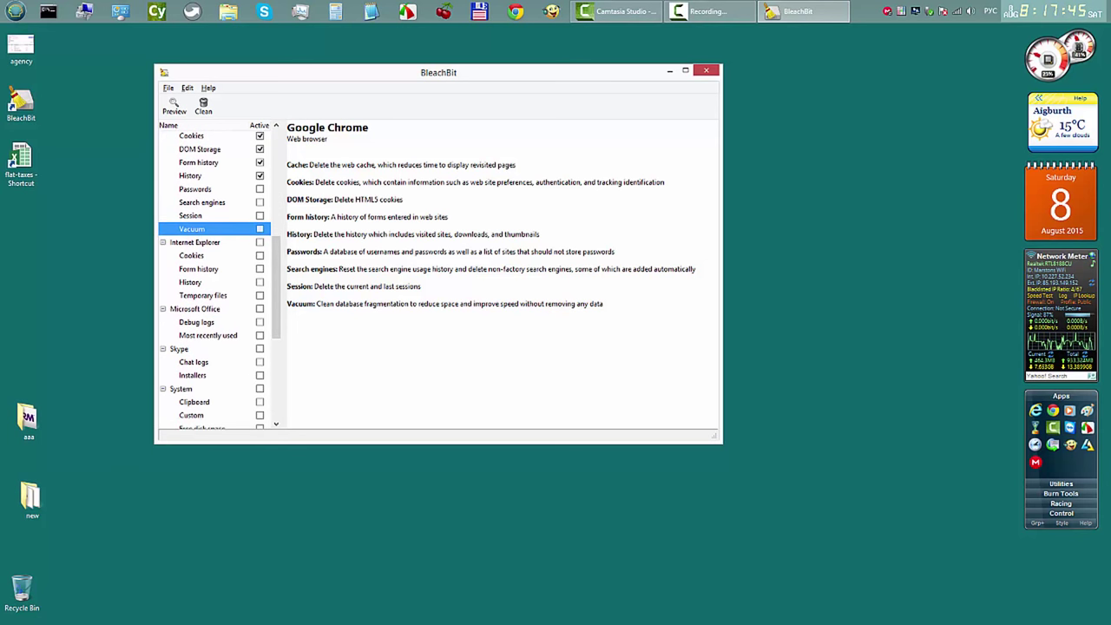
{"action": "left_click", "coordinate": [260, 242]}
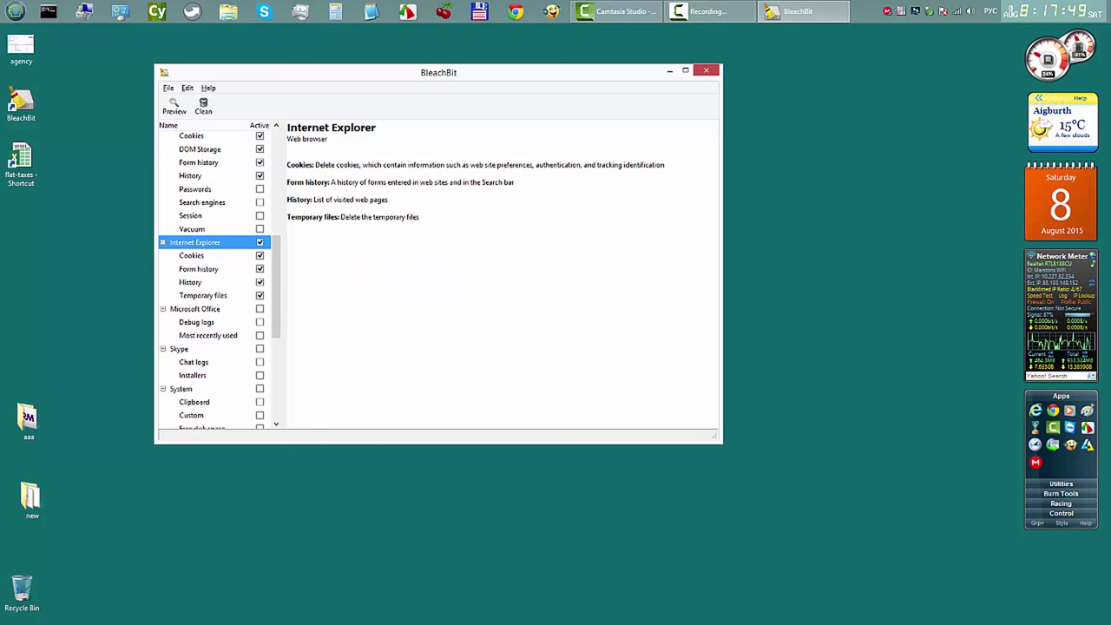
{"action": "scroll", "coordinate": [216, 278], "scroll_direction": "down", "scroll_amount": 3}
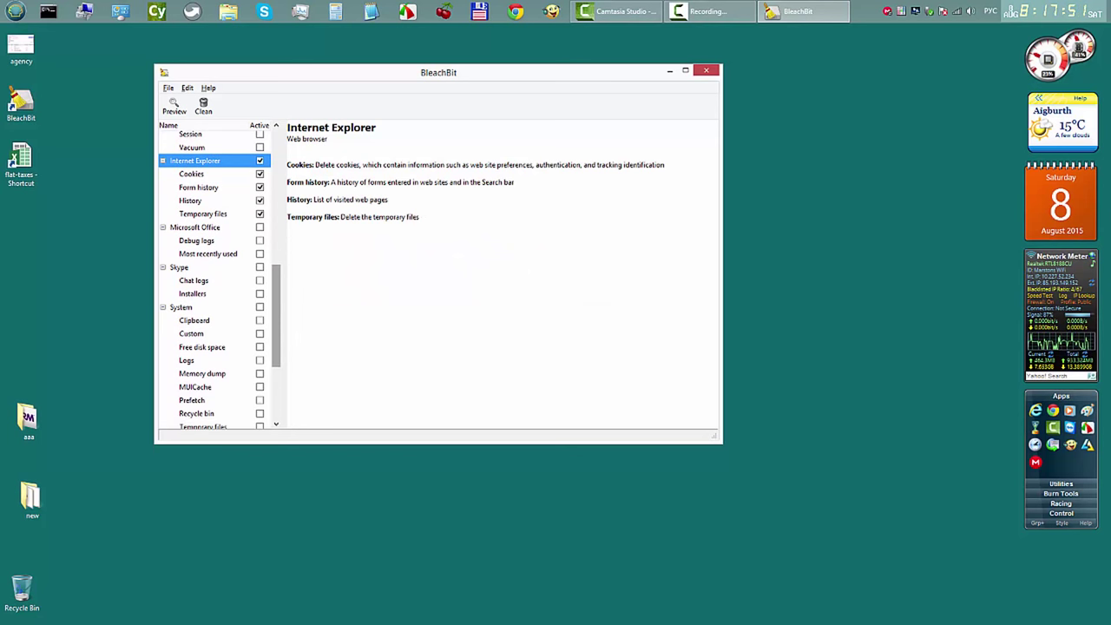
Step: Select Microsoft Office and System cleaning, declining the Free disk space wipe
{"action": "left_click", "coordinate": [260, 226]}
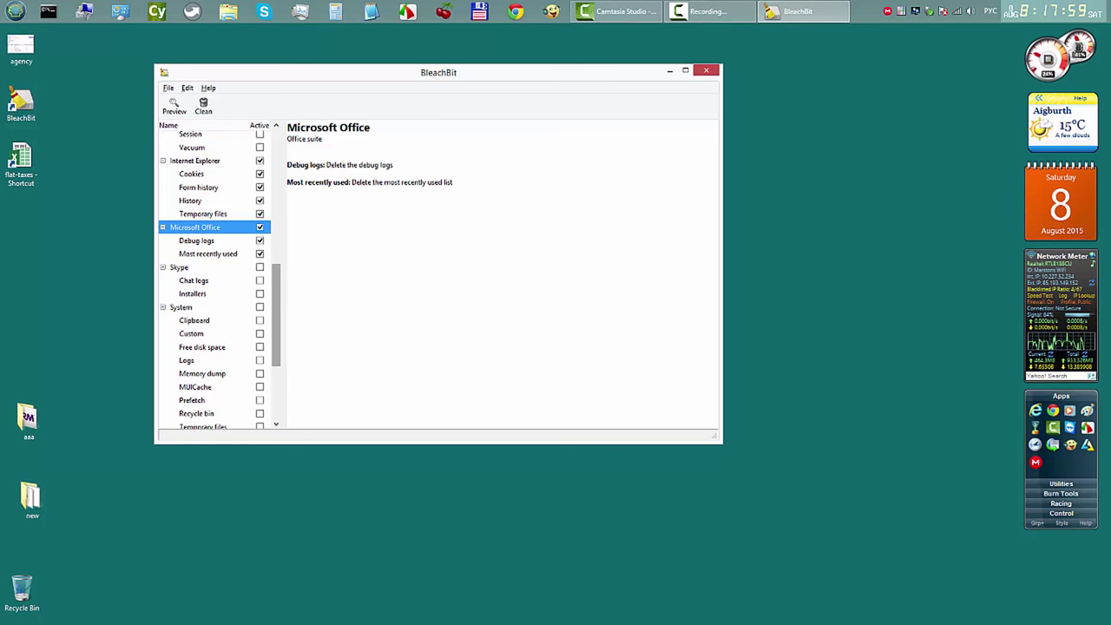
{"action": "scroll", "coordinate": [219, 278], "scroll_direction": "down", "scroll_amount": 3}
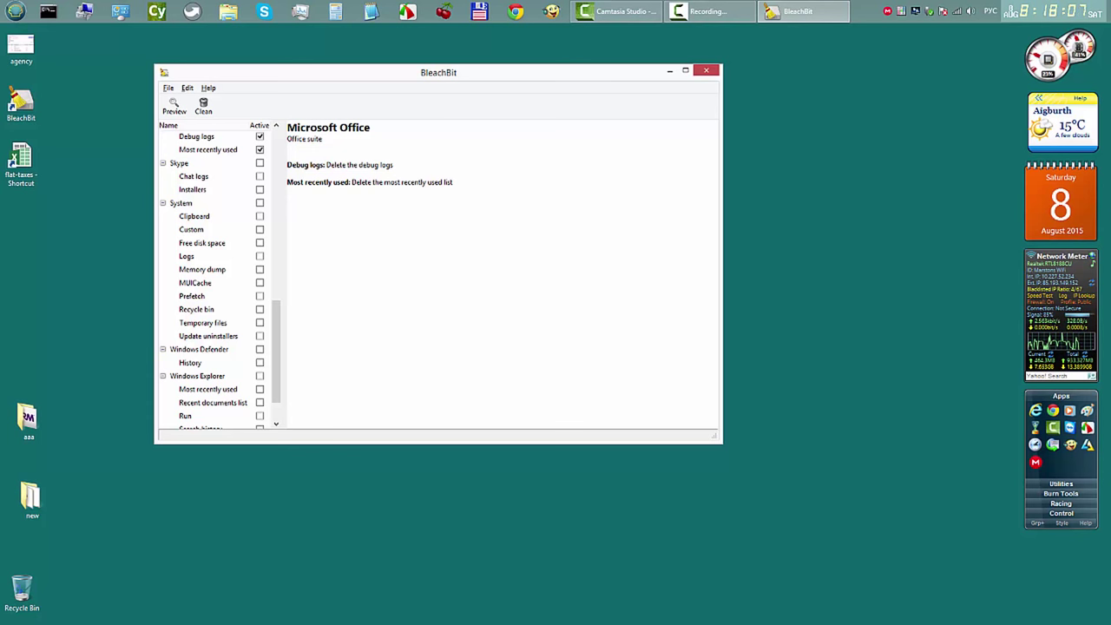
{"action": "left_click", "coordinate": [259, 202]}
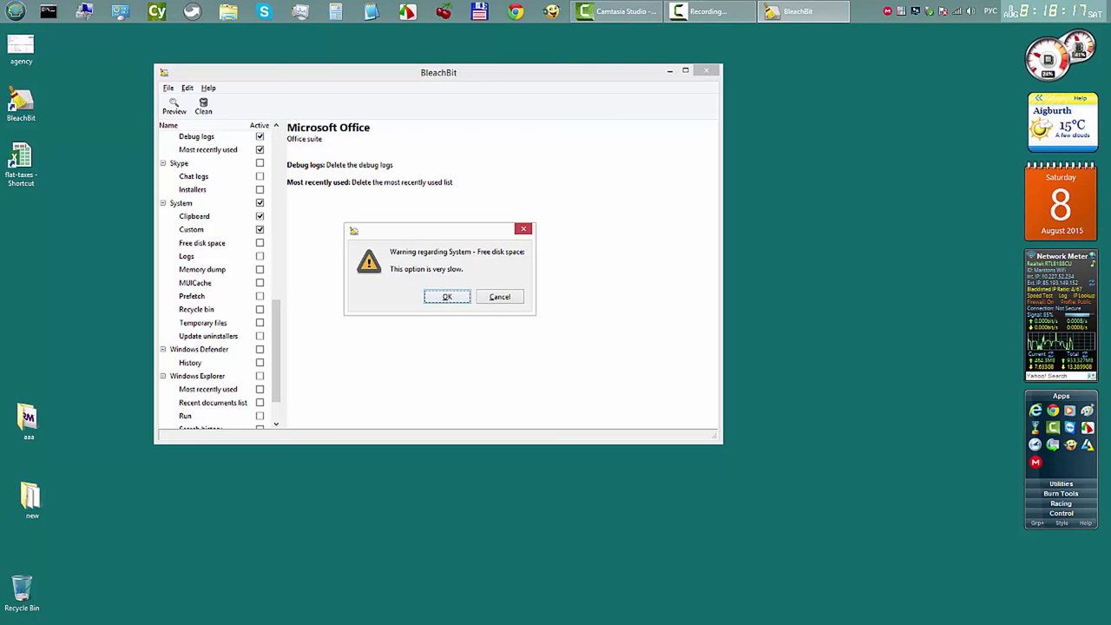
{"action": "key", "text": "Return"}
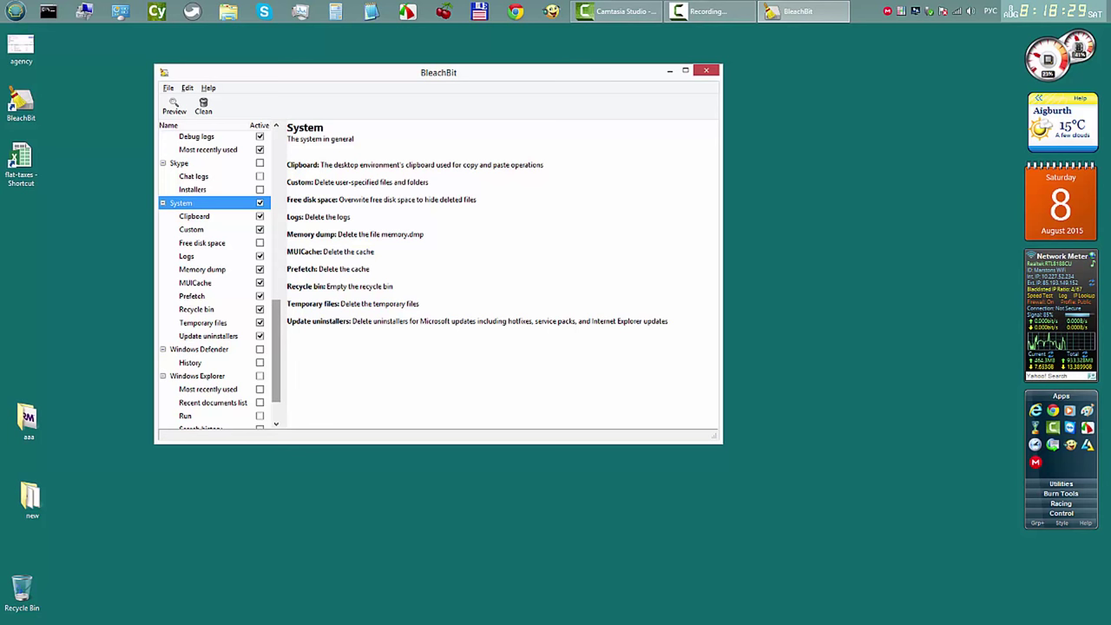
{"action": "scroll", "coordinate": [217, 278], "scroll_direction": "down", "scroll_amount": 1}
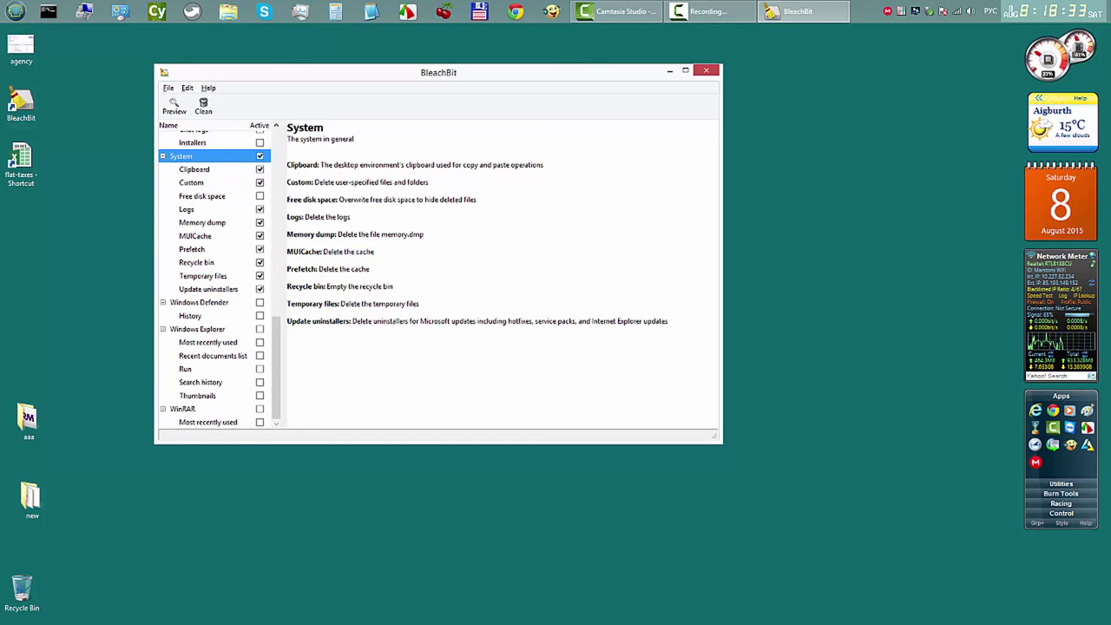
Step: Select Windows Defender, Windows Explorer (minus Run, Search history, Thumbnails) and WinRAR, then preview
{"action": "left_click", "coordinate": [259, 315]}
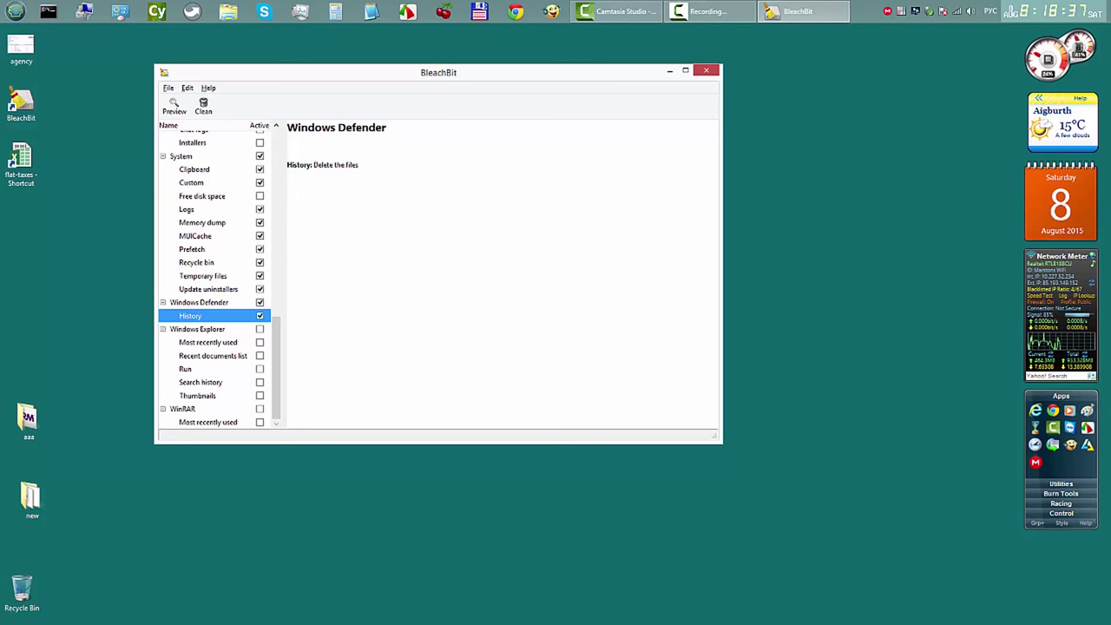
{"action": "left_click", "coordinate": [260, 329]}
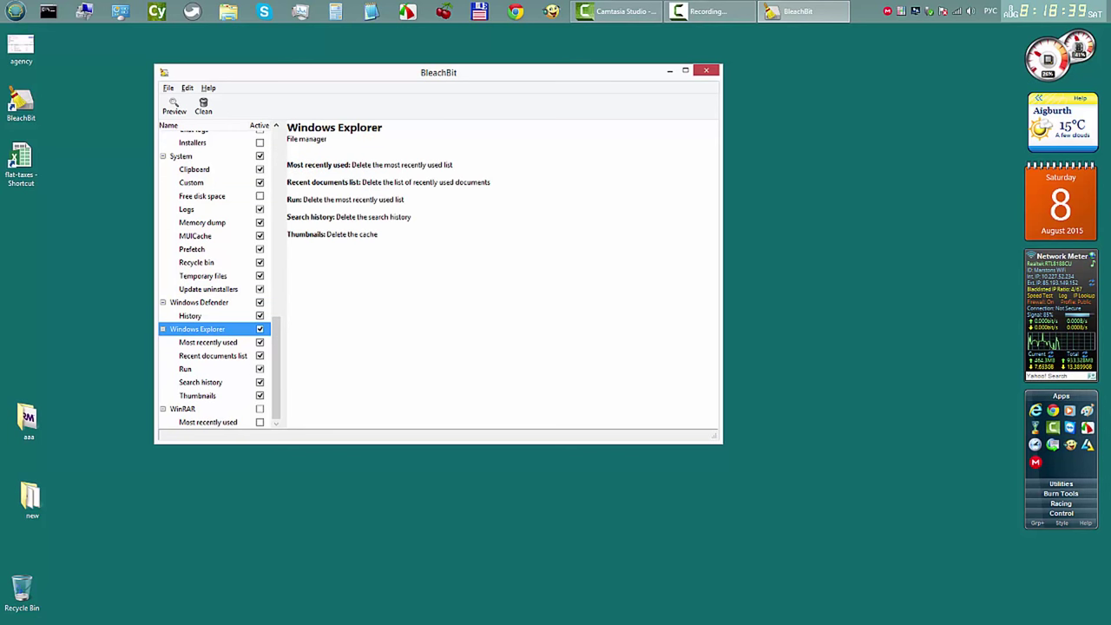
{"action": "left_click", "coordinate": [260, 395]}
{"action": "left_click", "coordinate": [260, 382]}
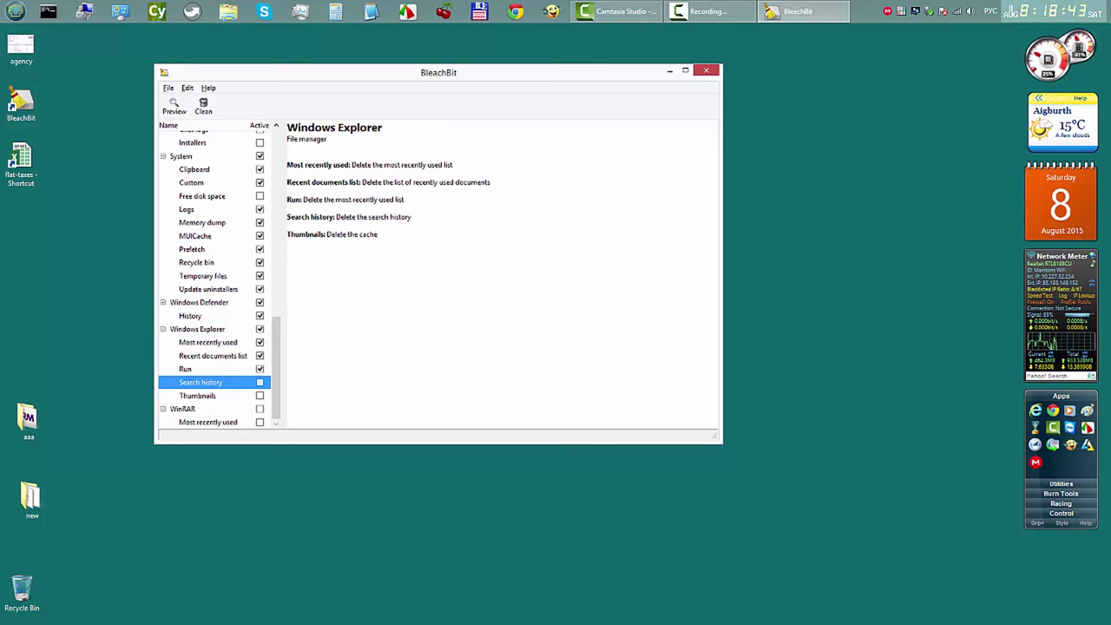
{"action": "left_click", "coordinate": [259, 369]}
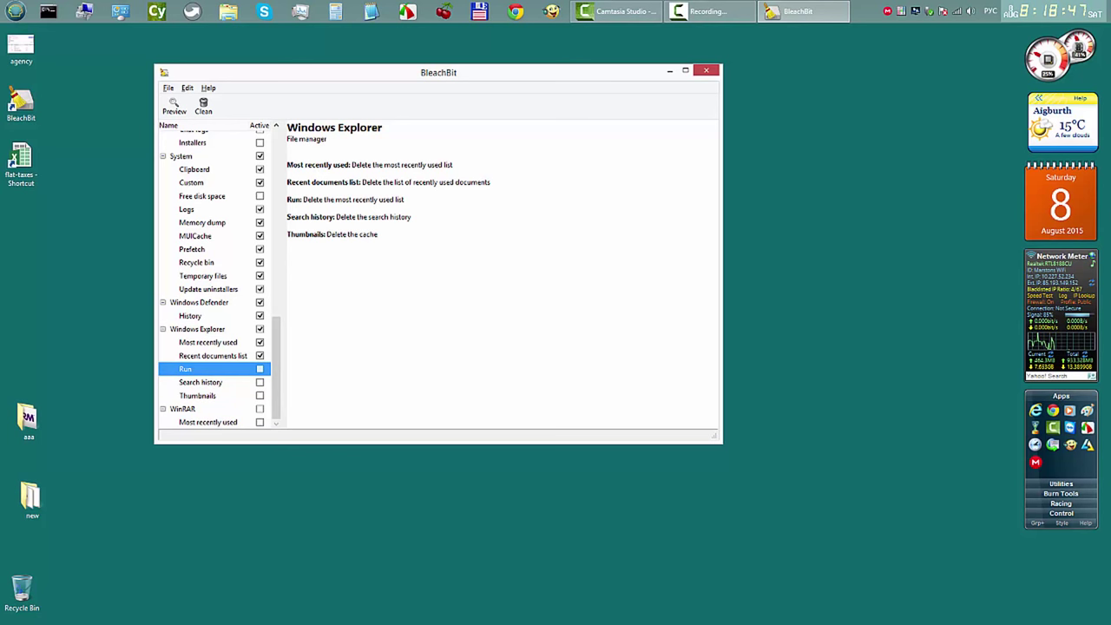
{"action": "left_click", "coordinate": [260, 409]}
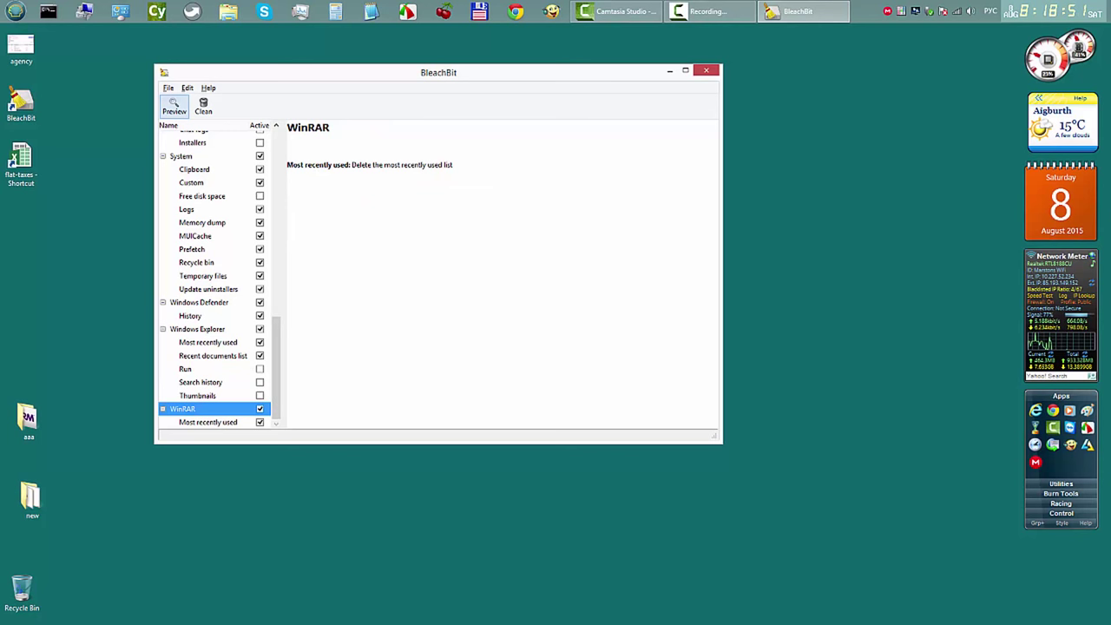
{"action": "left_click", "coordinate": [173, 106]}
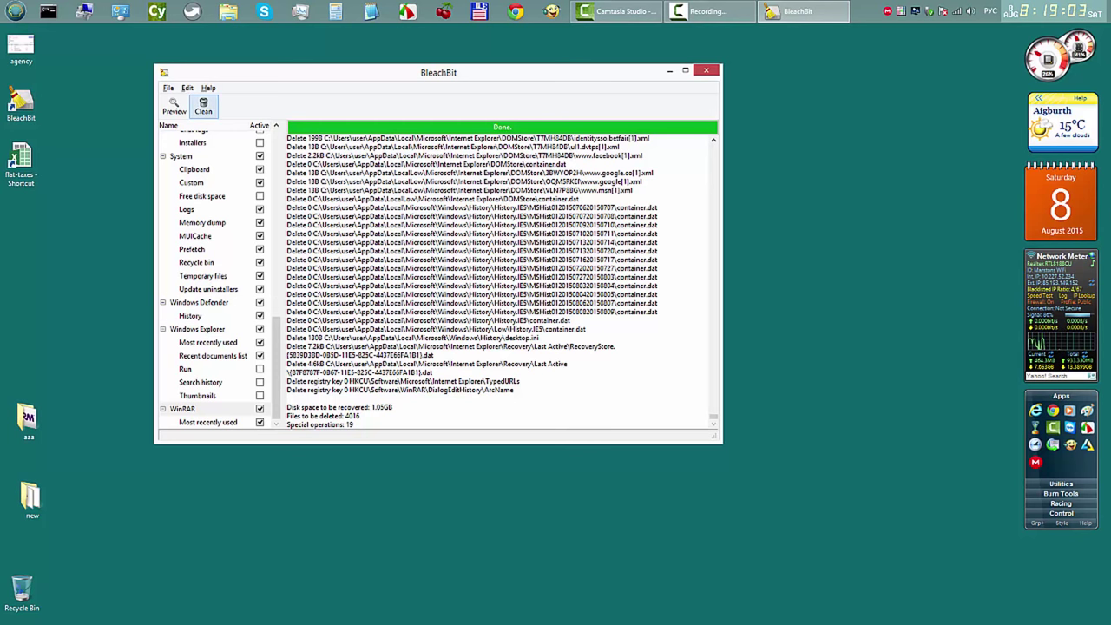
Step: Clean the previewed files and confirm permanent deletion, recovering 1.06GB
{"action": "left_click", "coordinate": [203, 105]}
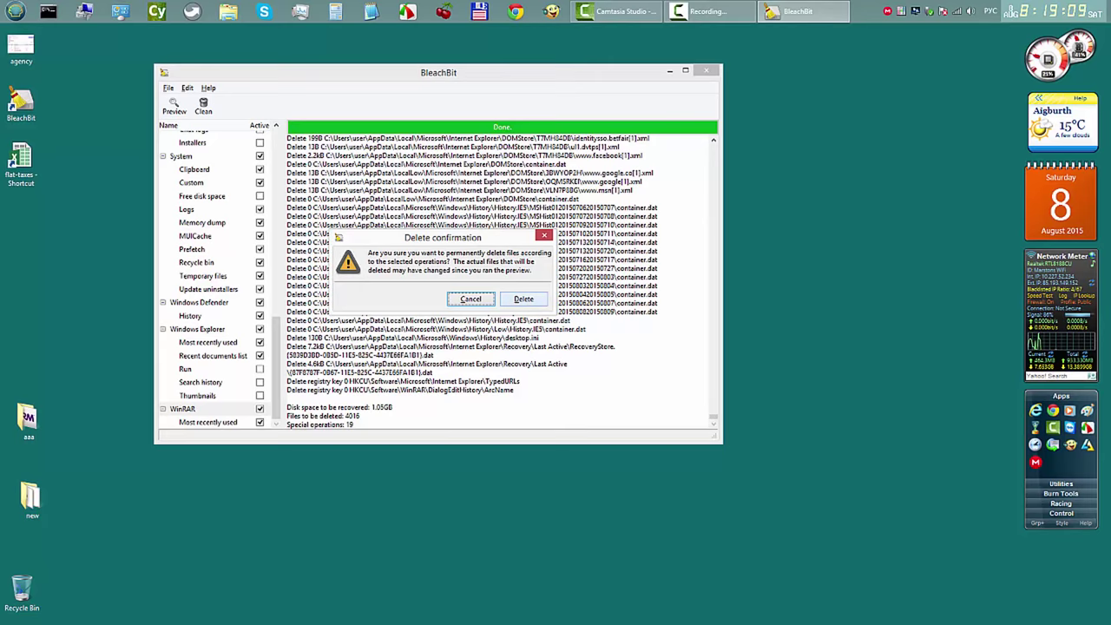
{"action": "key", "text": "Tab"}
{"action": "key", "text": "Return"}
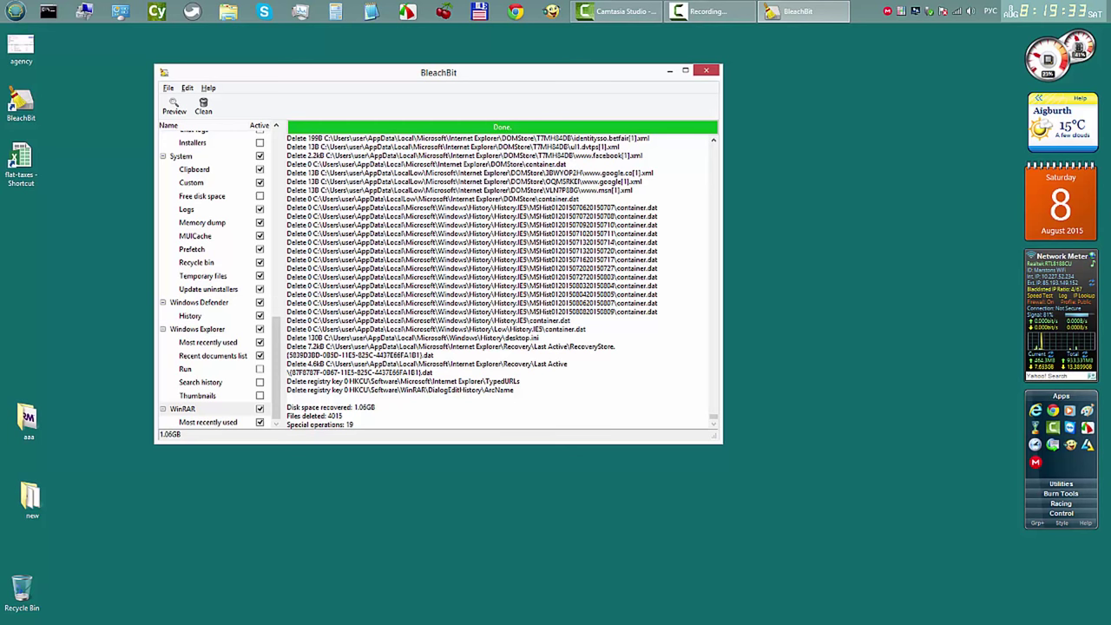
Step: Run a second preview-and-clean pass recovering 75.7MB, then close BleachBit and dismiss the errors notice
{"action": "scroll", "coordinate": [496, 278], "scroll_direction": "up", "scroll_amount": 5}
{"action": "scroll", "coordinate": [496, 278], "scroll_direction": "down", "scroll_amount": 5}
{"action": "left_click_drag", "start_coordinate": [438, 72], "coordinate": [666, 57]}
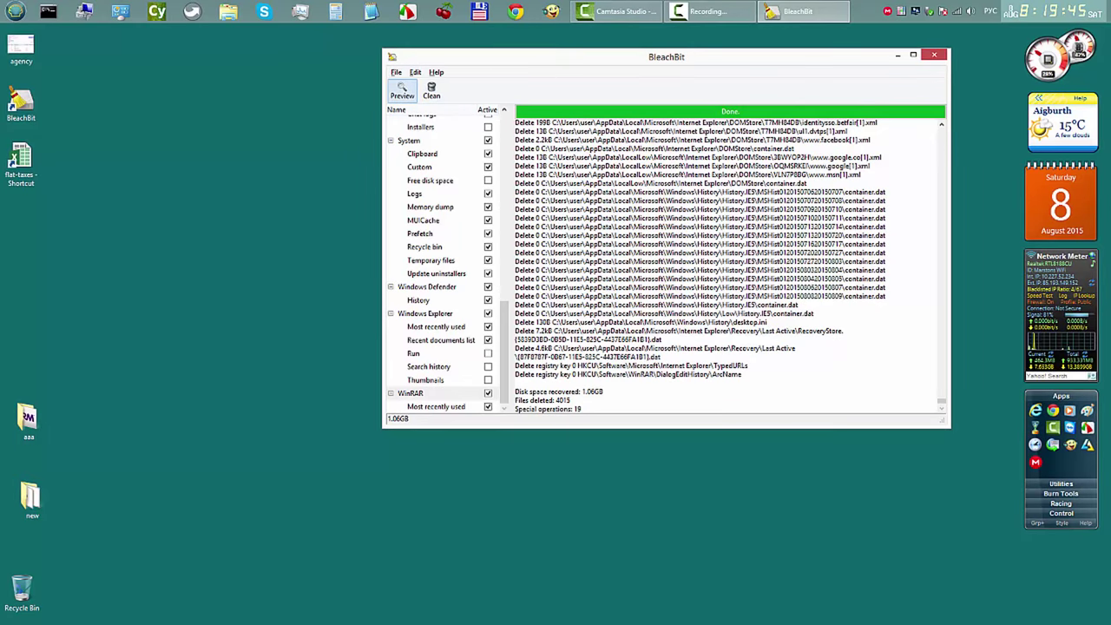
{"action": "left_click", "coordinate": [402, 90]}
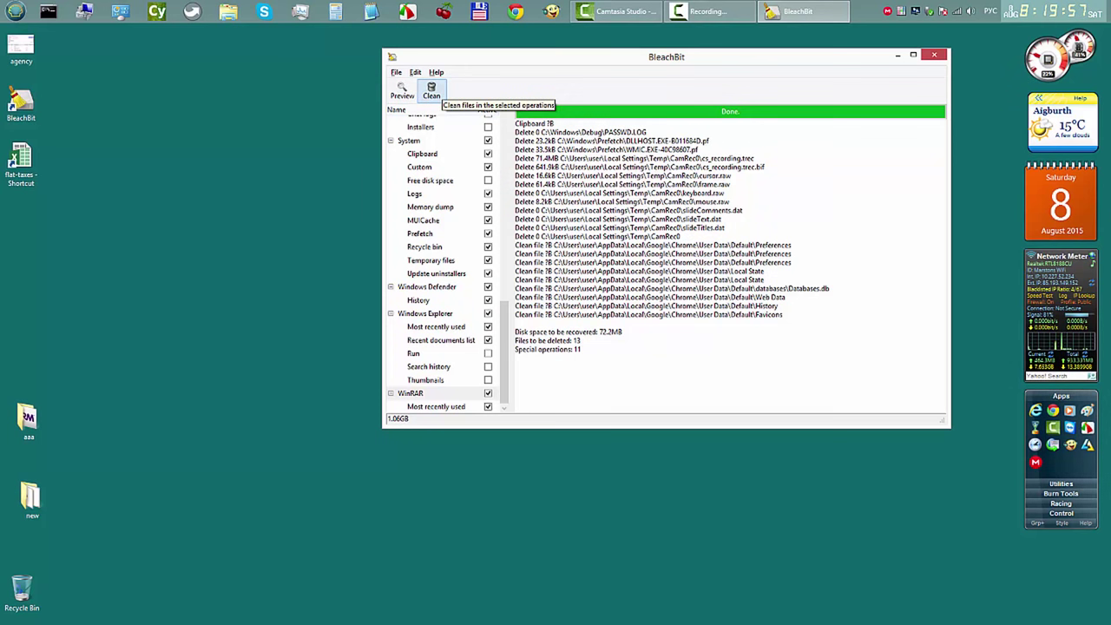
{"action": "left_click", "coordinate": [432, 91]}
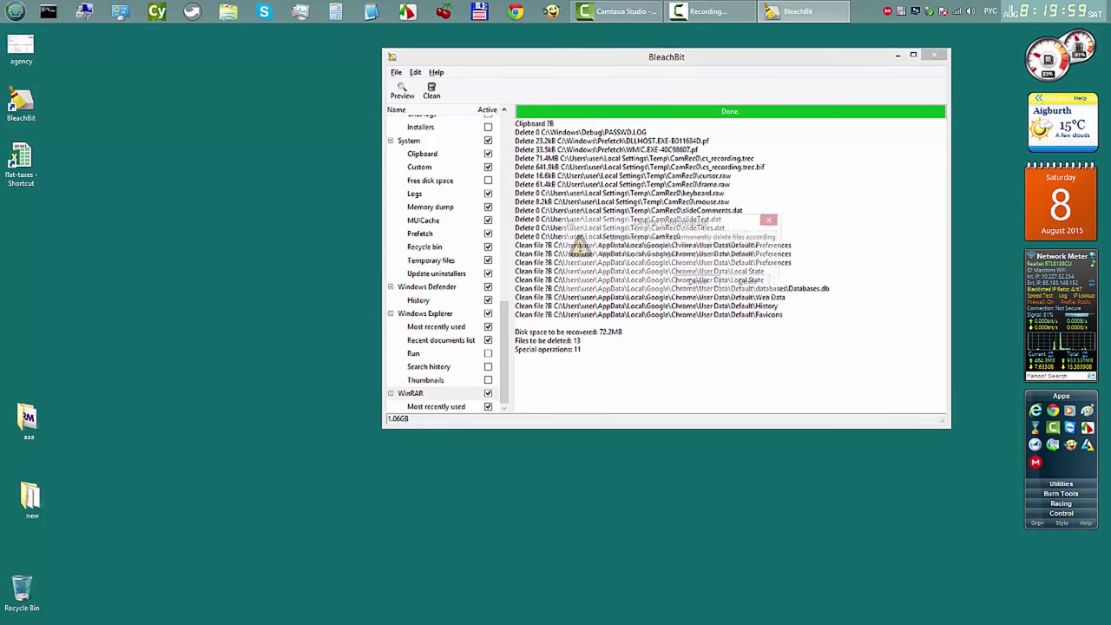
{"action": "left_click", "coordinate": [751, 283]}
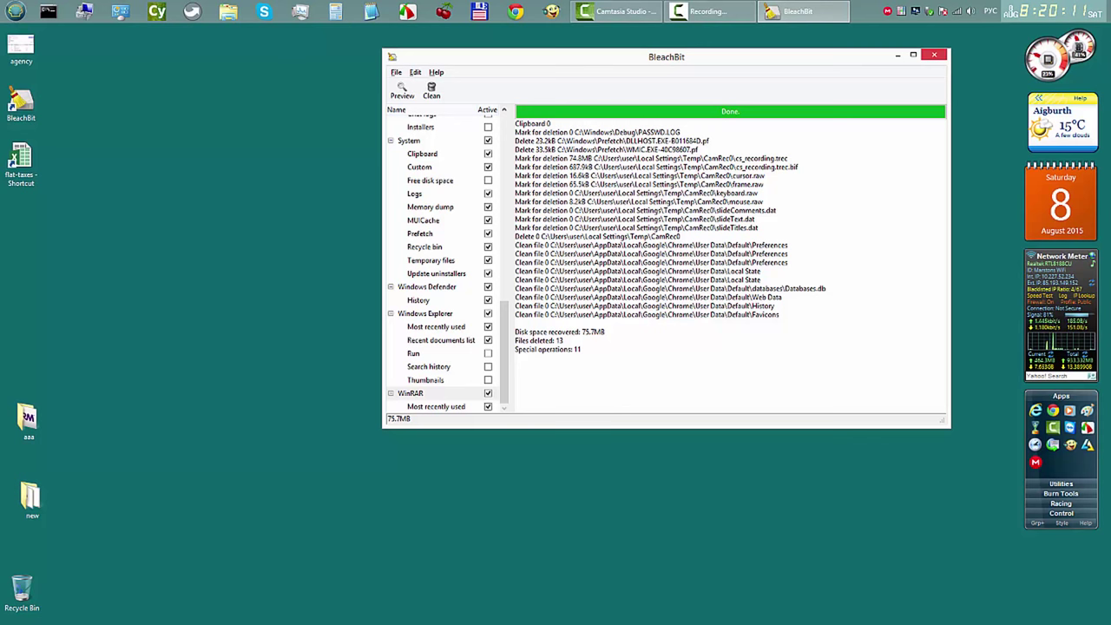
{"action": "left_click", "coordinate": [933, 55]}
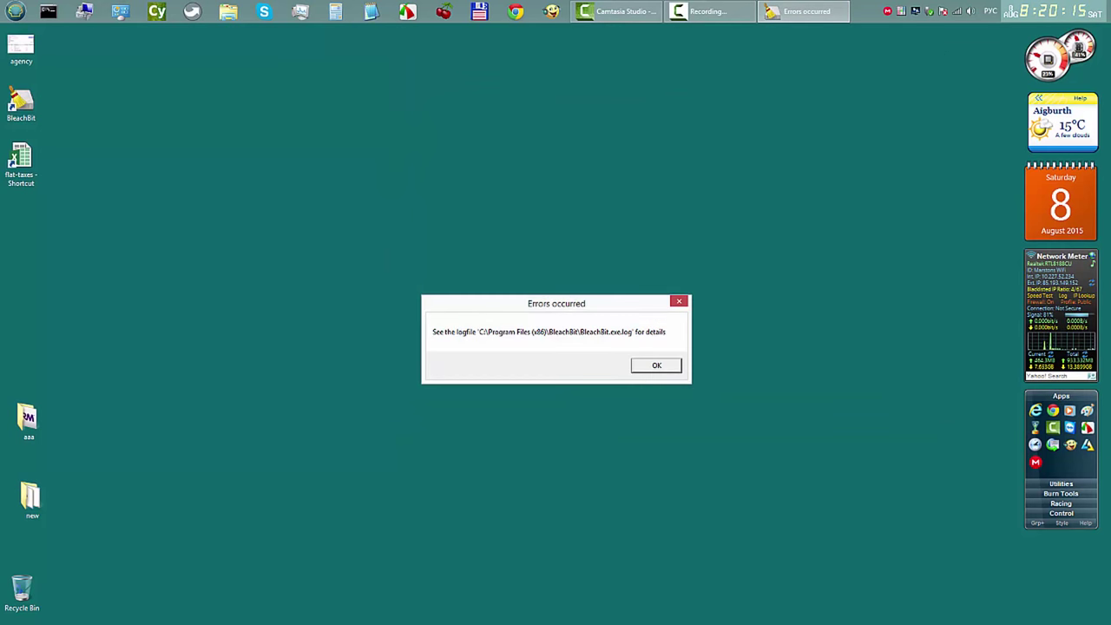
{"action": "key", "text": "Return"}
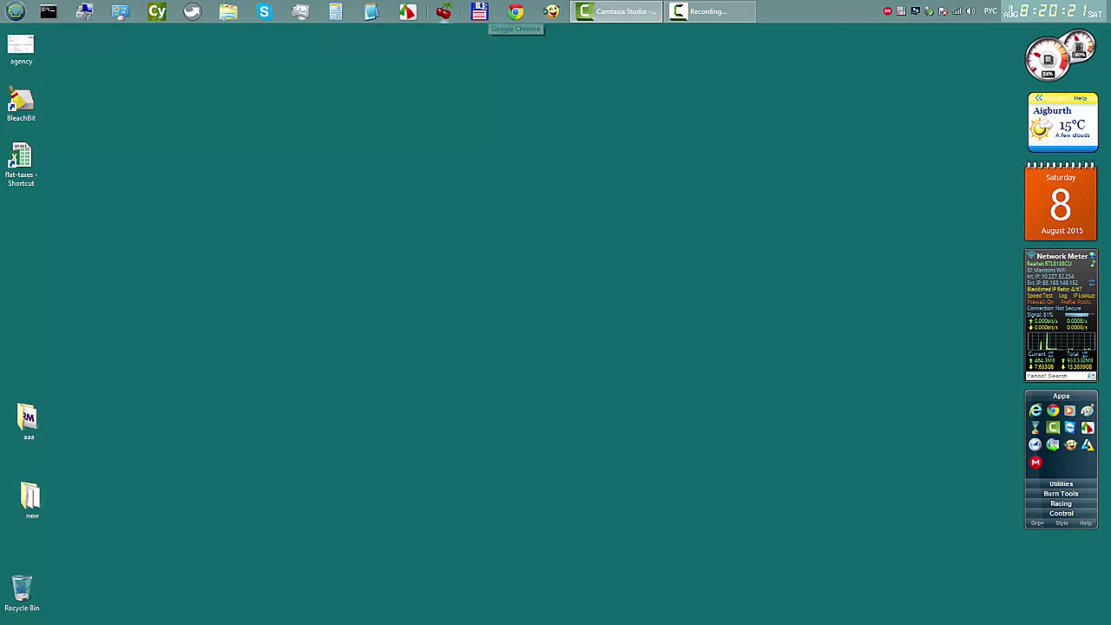
Step: From CherryTree's Bleachbit note, open bleachbit.sourceforge.net via the official-site link, then minimize CherryTree
{"action": "left_click", "coordinate": [443, 12]}
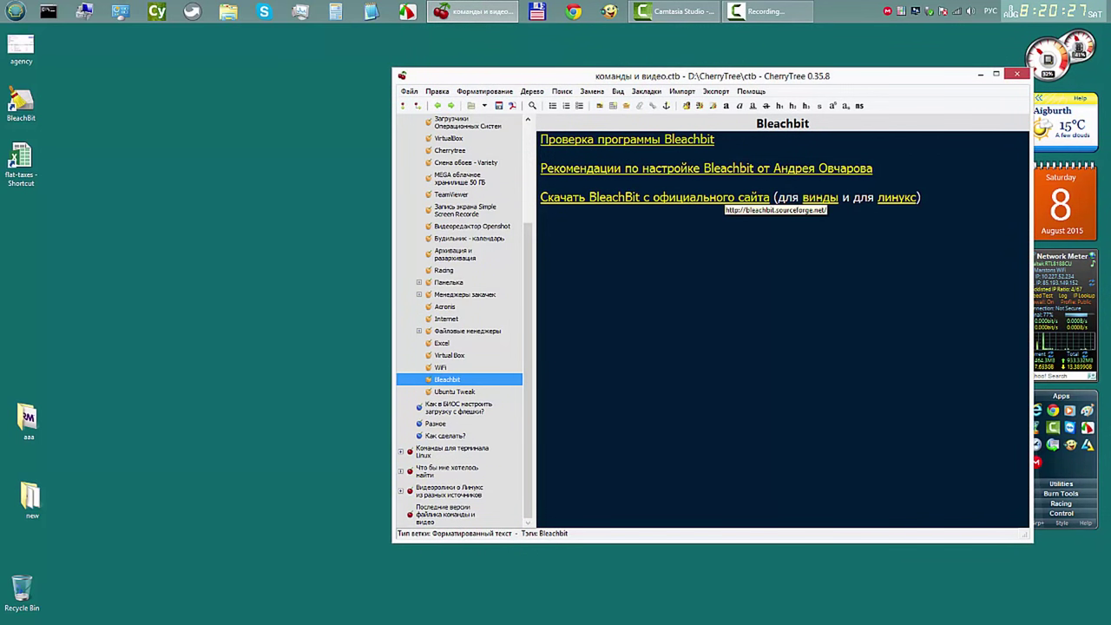
{"action": "left_click", "coordinate": [717, 196]}
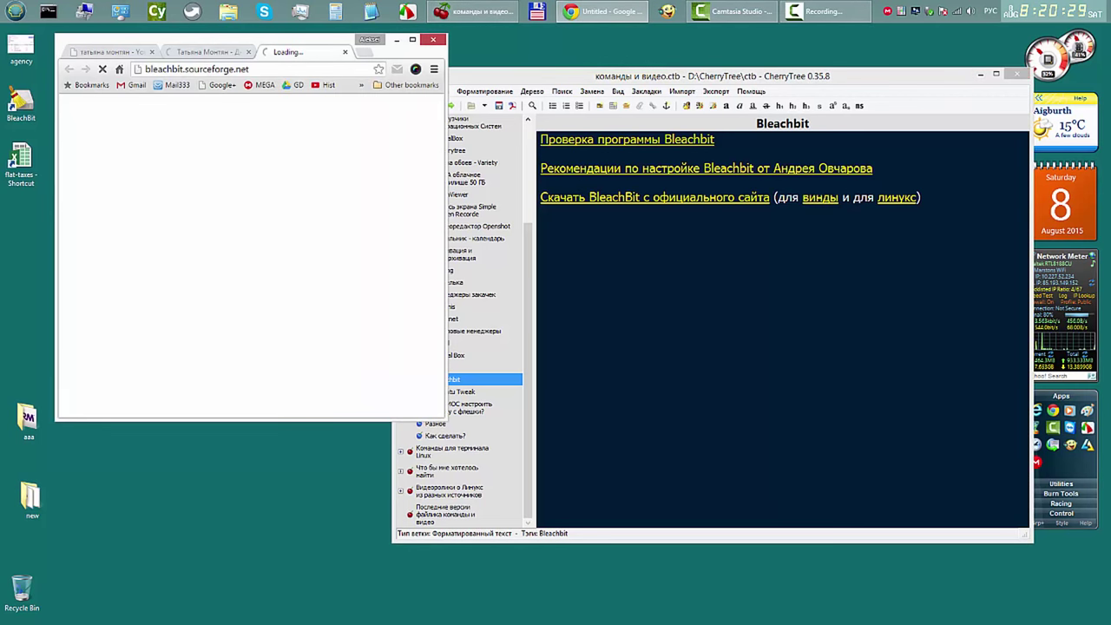
{"action": "left_click", "coordinate": [395, 69]}
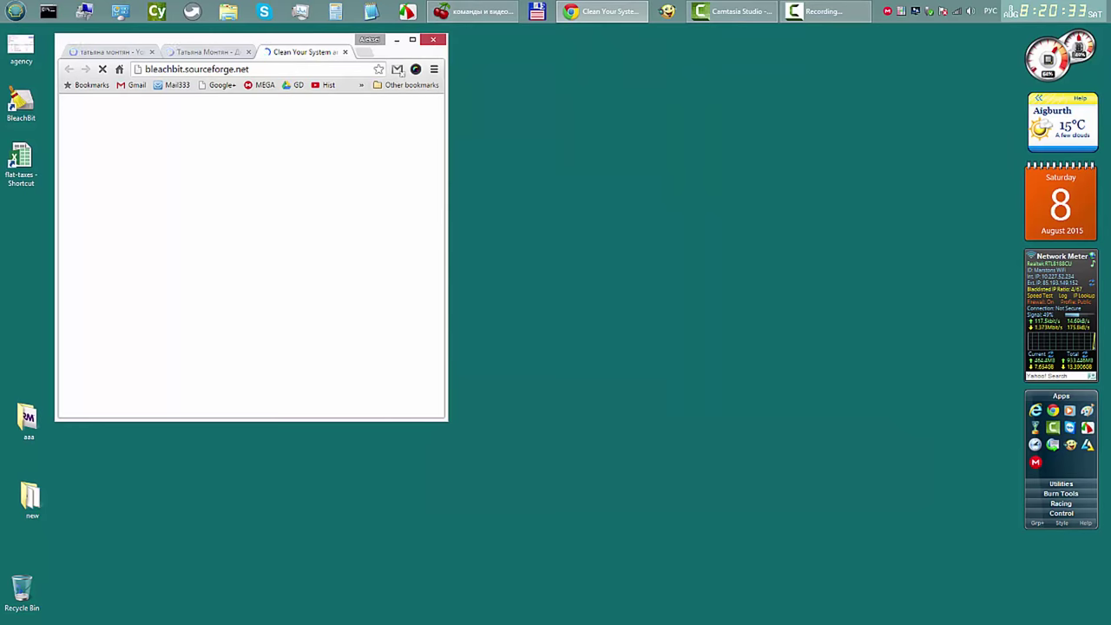
Step: Maximize Chrome and go Download → Linux → Linux Mint 17 to reach bleachbit_1.8_all_ubuntu1404.deb
{"action": "key", "text": "super+Up"}
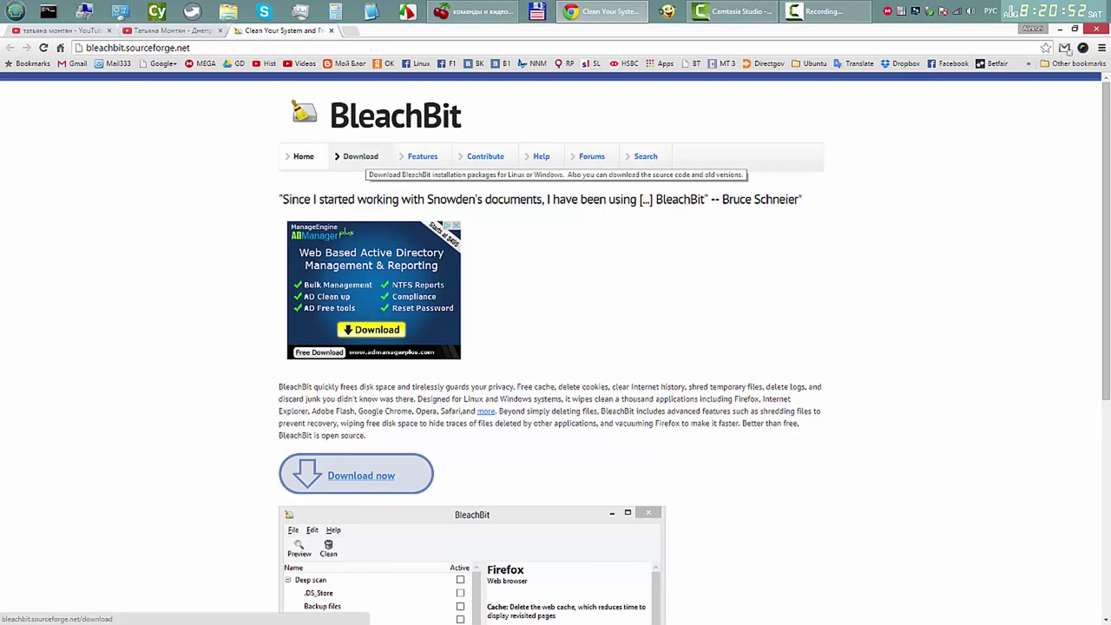
{"action": "left_click", "coordinate": [360, 156]}
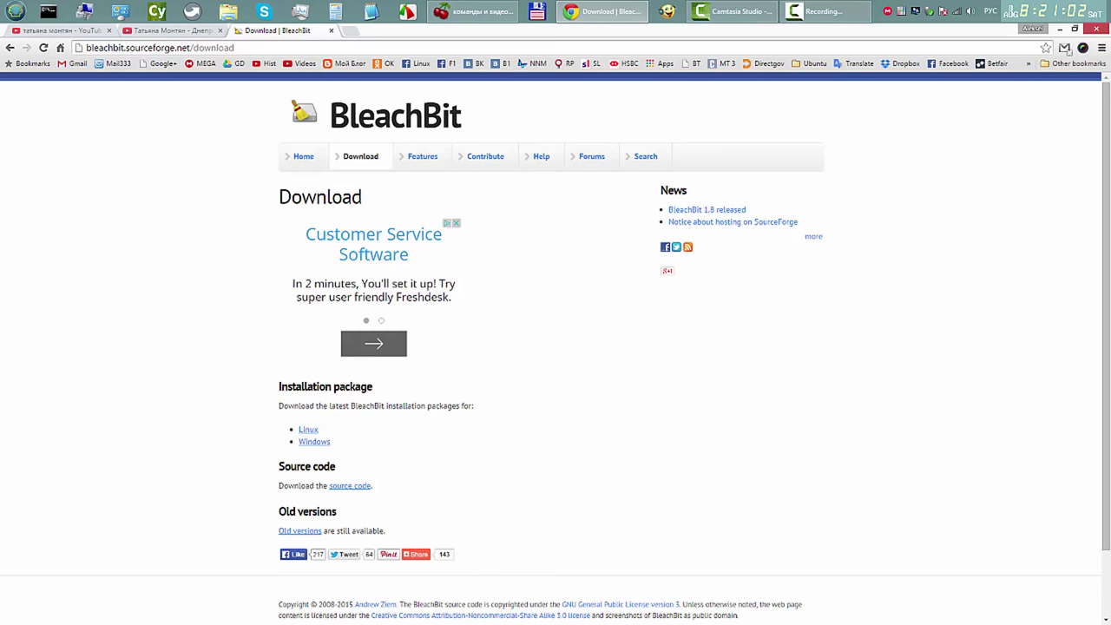
{"action": "left_click", "coordinate": [308, 429]}
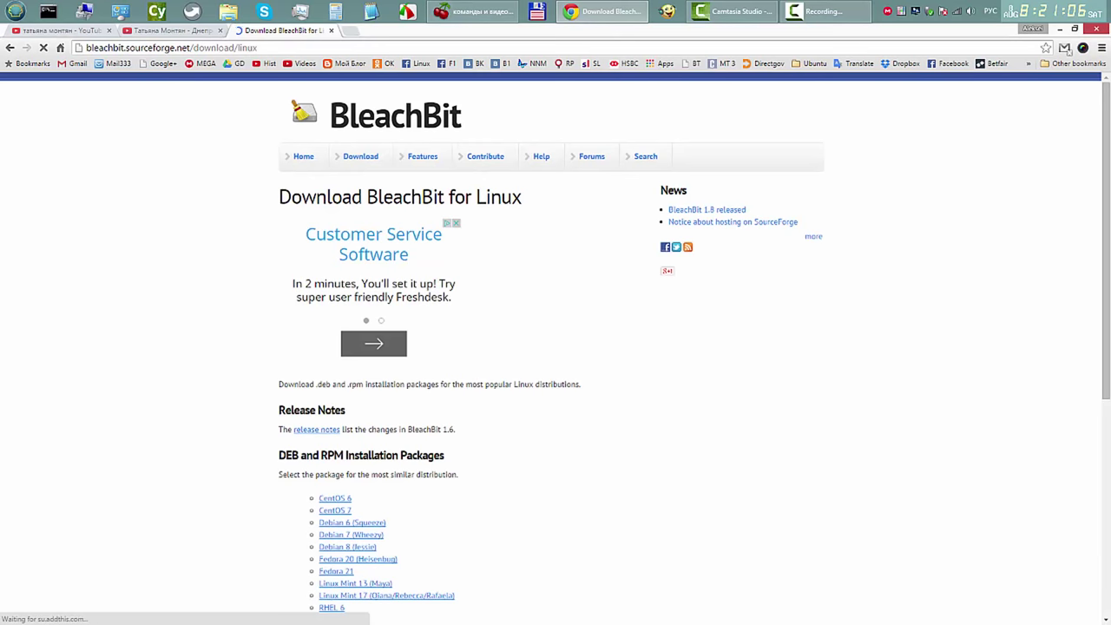
{"action": "scroll", "coordinate": [556, 347], "scroll_direction": "down", "scroll_amount": 4}
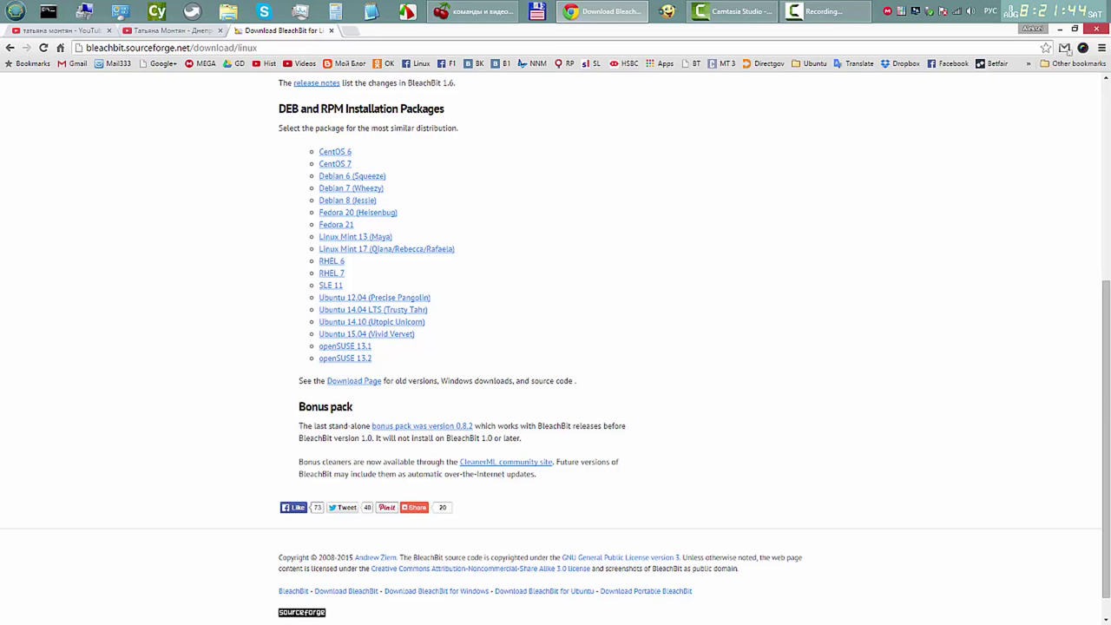
{"action": "left_click", "coordinate": [386, 249]}
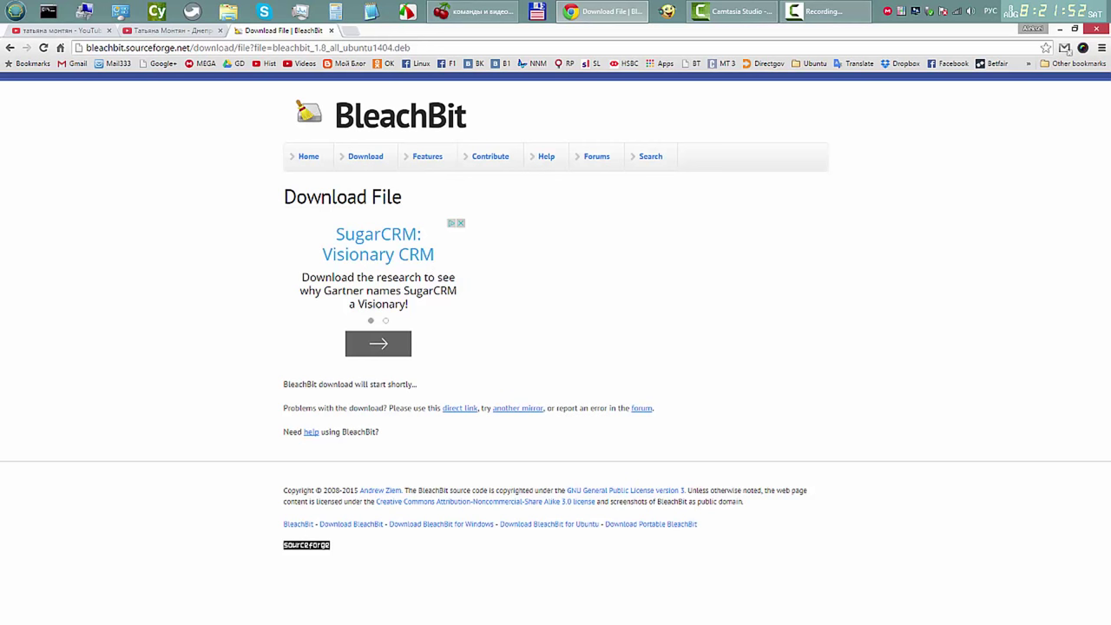
Step: Save bleachbit_1.8_all_ubuntu1404.deb into the Linux Soft folder on data (D:)
{"action": "left_click_drag", "start_coordinate": [284, 384], "coordinate": [366, 383]}
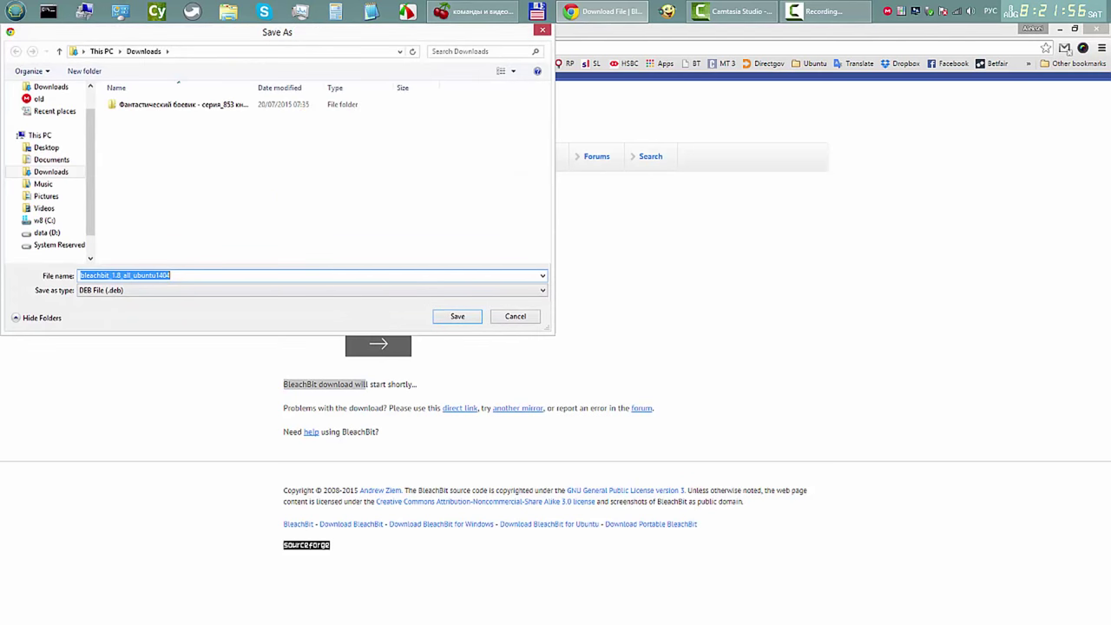
{"action": "left_click", "coordinate": [47, 233]}
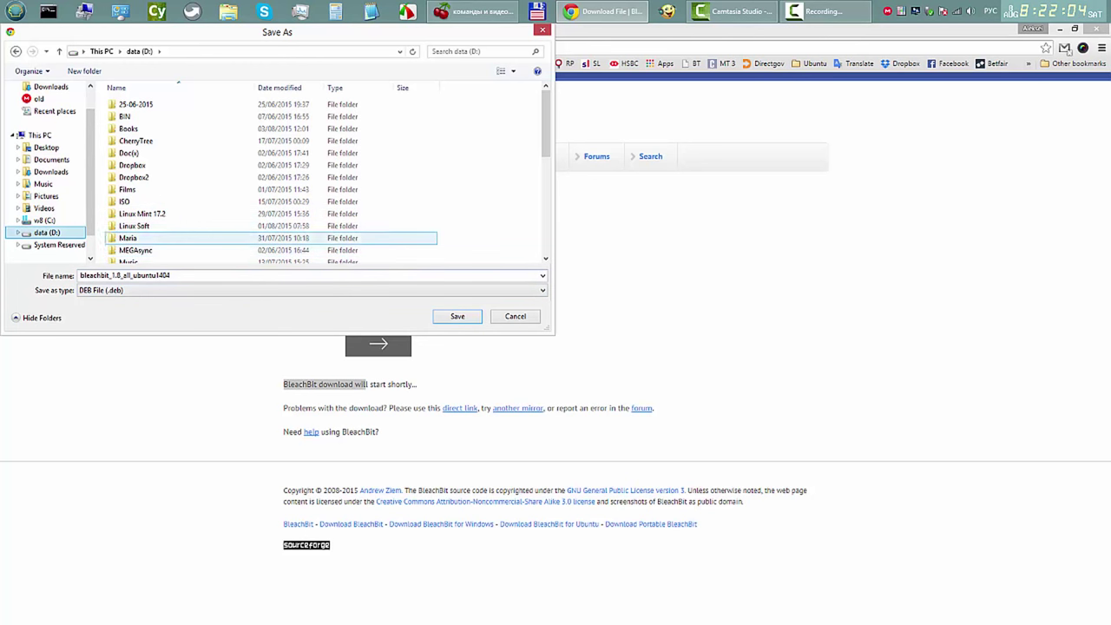
{"action": "double_click", "coordinate": [134, 226]}
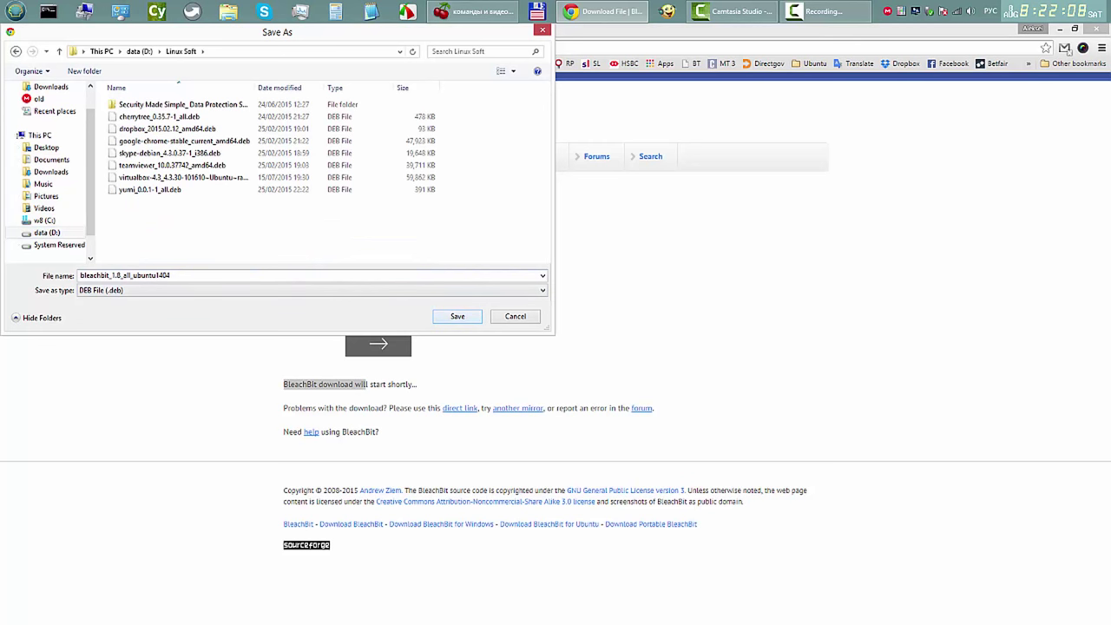
{"action": "key", "text": "Return"}
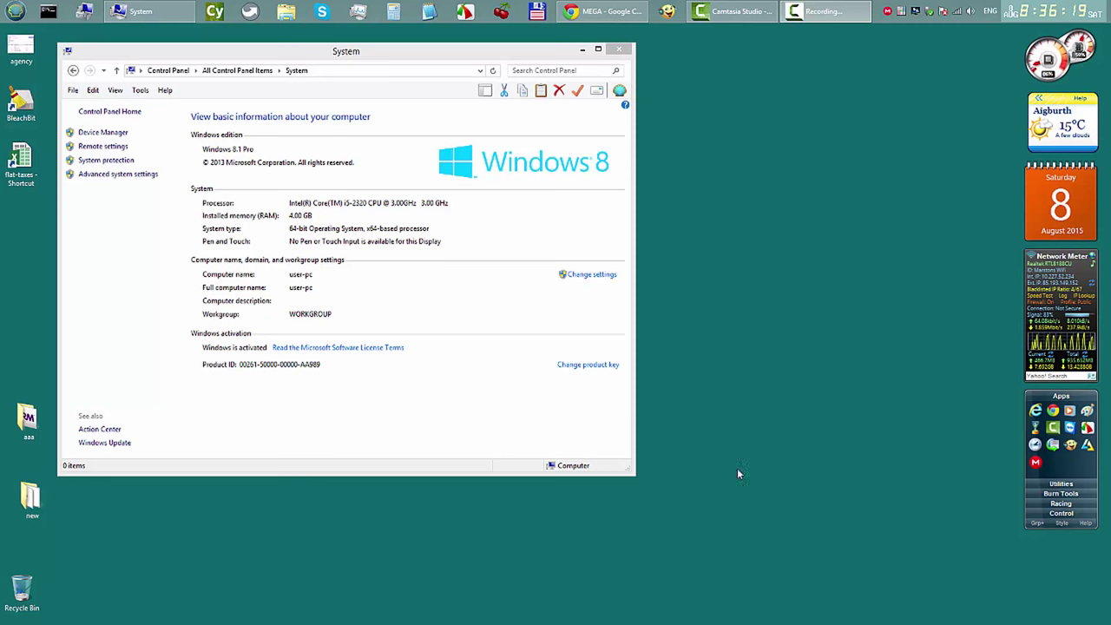
Step: Bring MEGA's w 8 folder page forward, selecting then deselecting the zip archive
{"action": "left_click", "coordinate": [606, 14]}
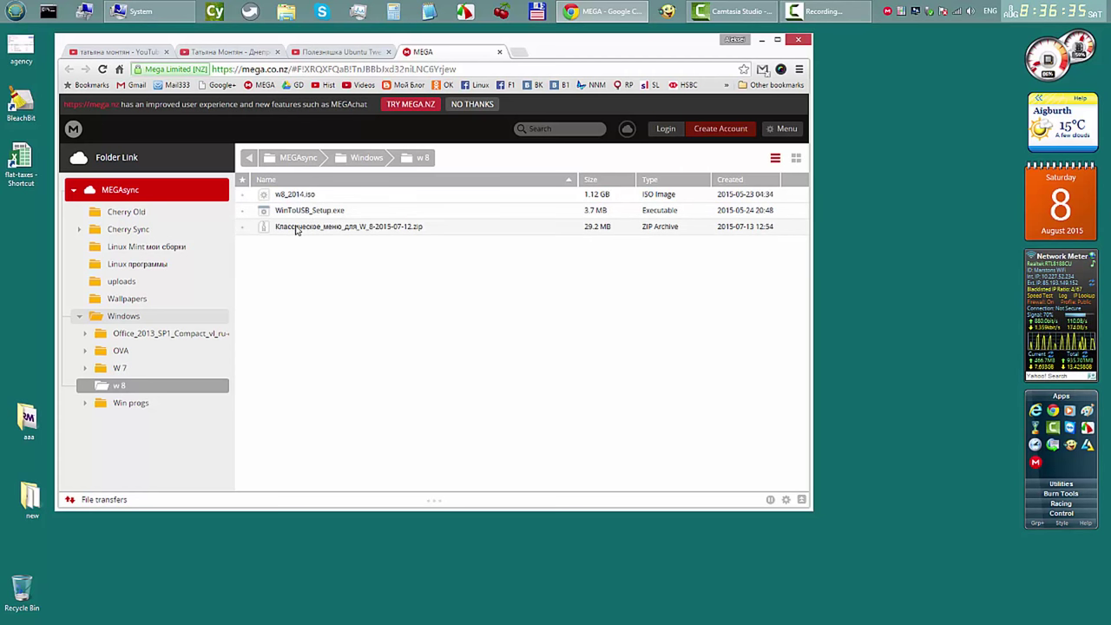
{"action": "left_click", "coordinate": [294, 229]}
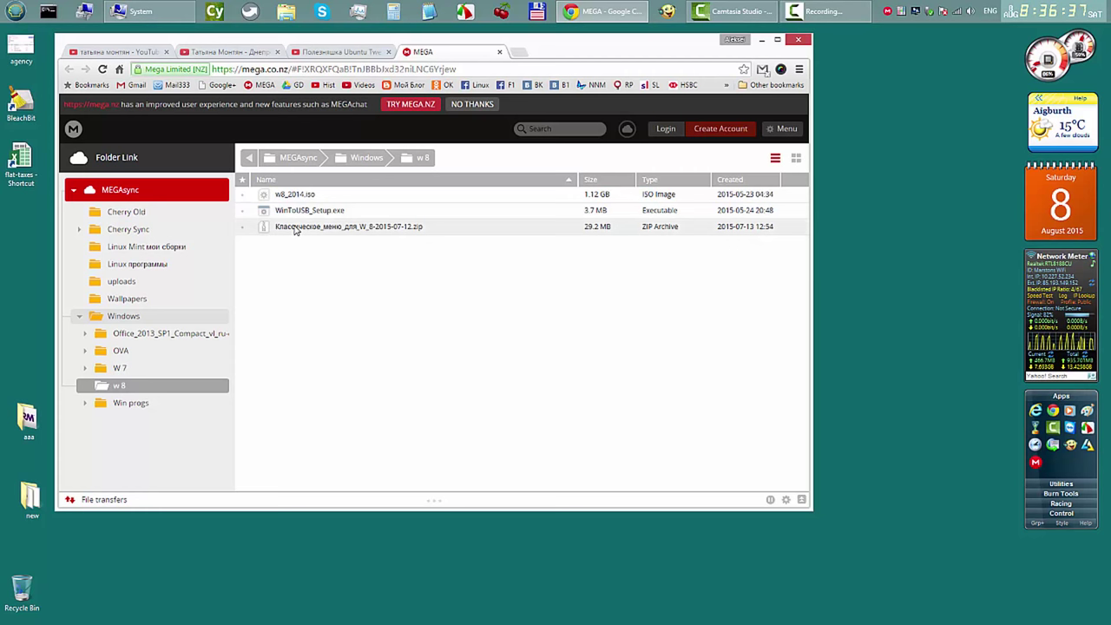
{"action": "left_click", "coordinate": [590, 243]}
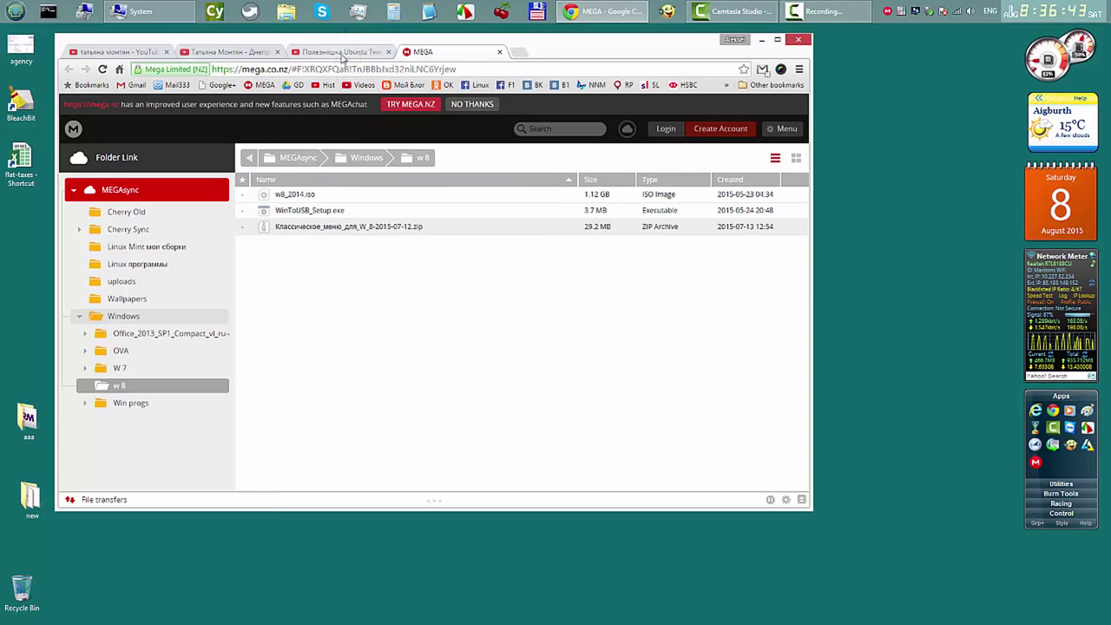
Step: From the YouTube Videos list, open the Linux Mint Cinnamon 17.2 WiFi video's MEGA description link
{"action": "left_click", "coordinate": [344, 52]}
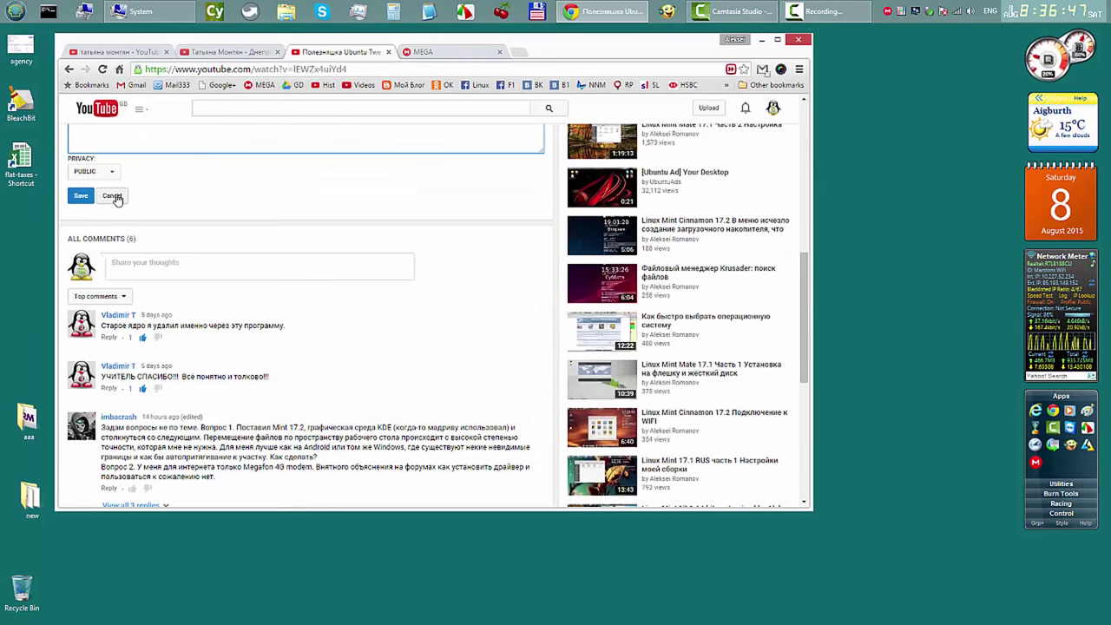
{"action": "left_click_drag", "start_coordinate": [804, 317], "coordinate": [733, 119]}
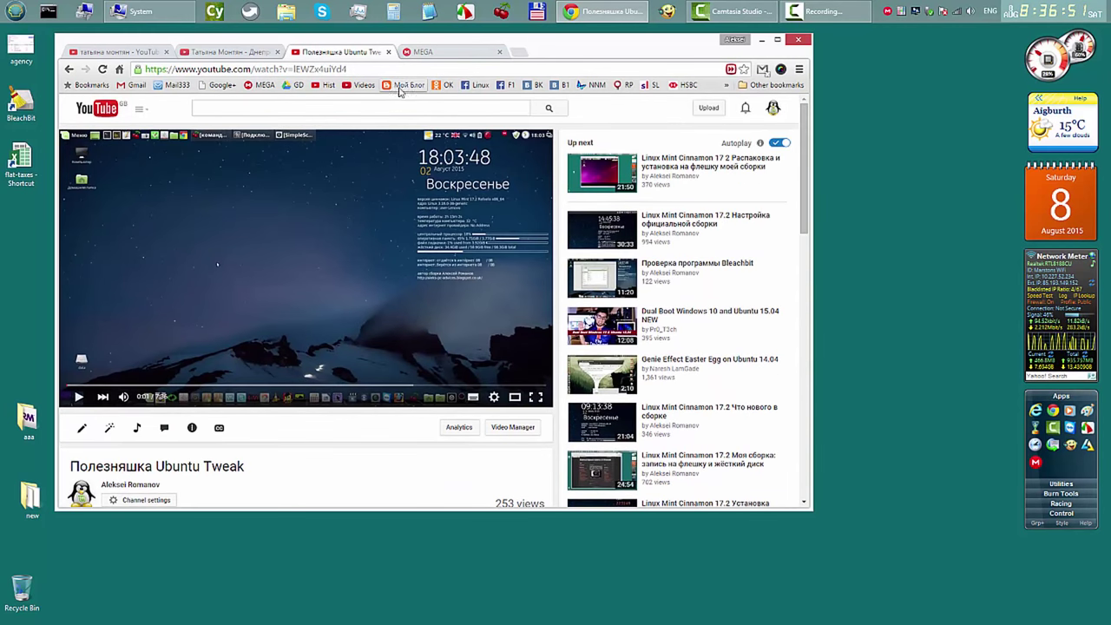
{"action": "left_click", "coordinate": [364, 85]}
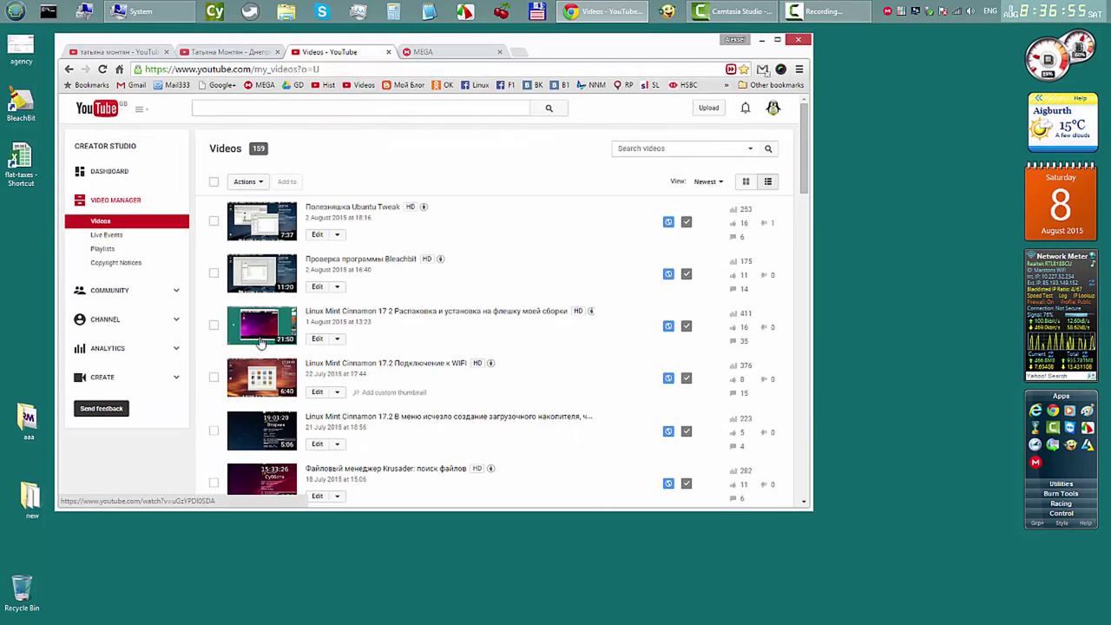
{"action": "left_click", "coordinate": [374, 365]}
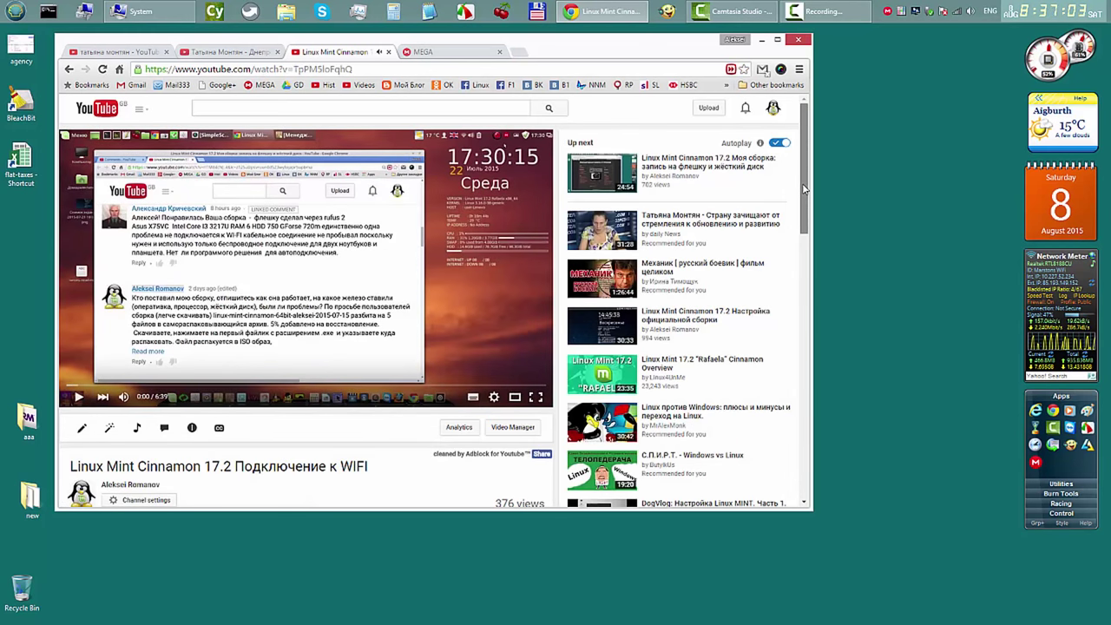
{"action": "left_click_drag", "start_coordinate": [800, 209], "coordinate": [800, 303]}
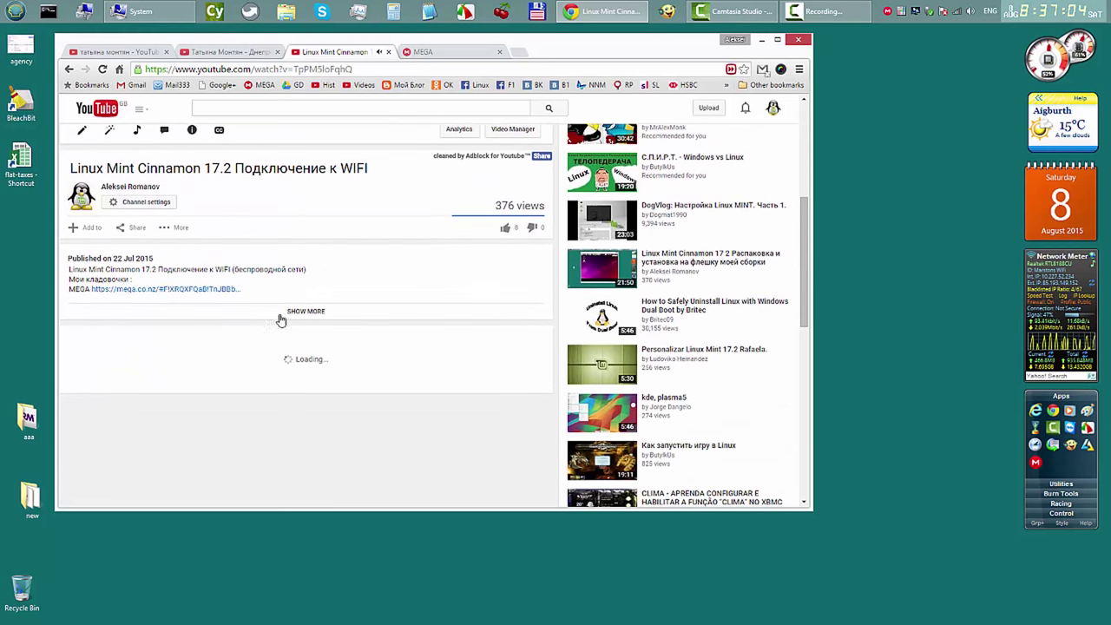
{"action": "left_click", "coordinate": [190, 290]}
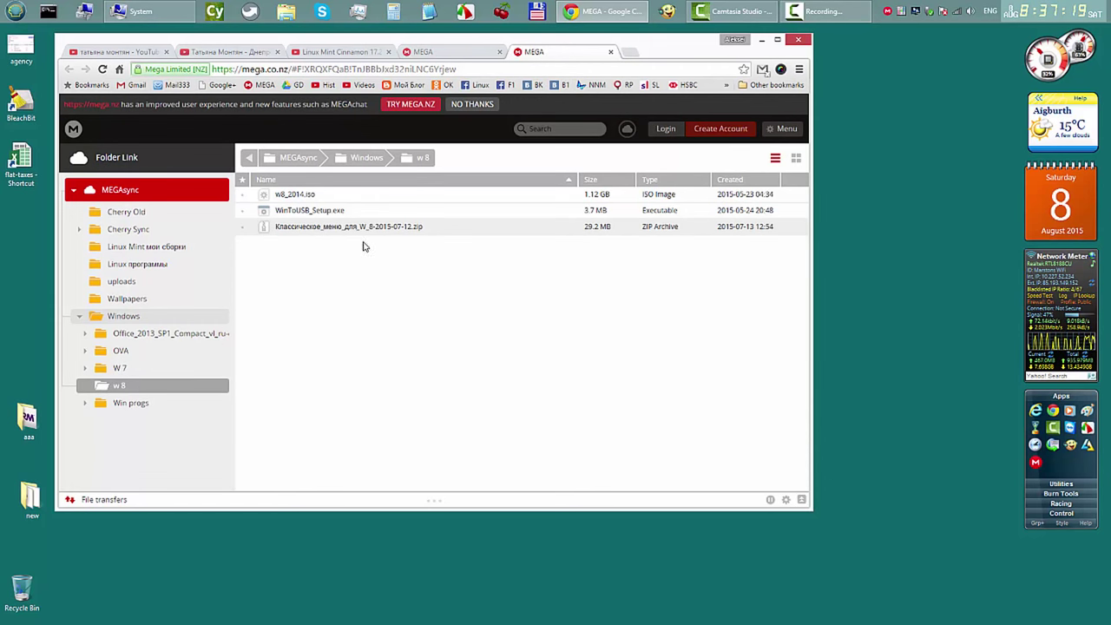
Step: Check the Classic Menu zip archive's download options without downloading anything
{"action": "left_click", "coordinate": [377, 228]}
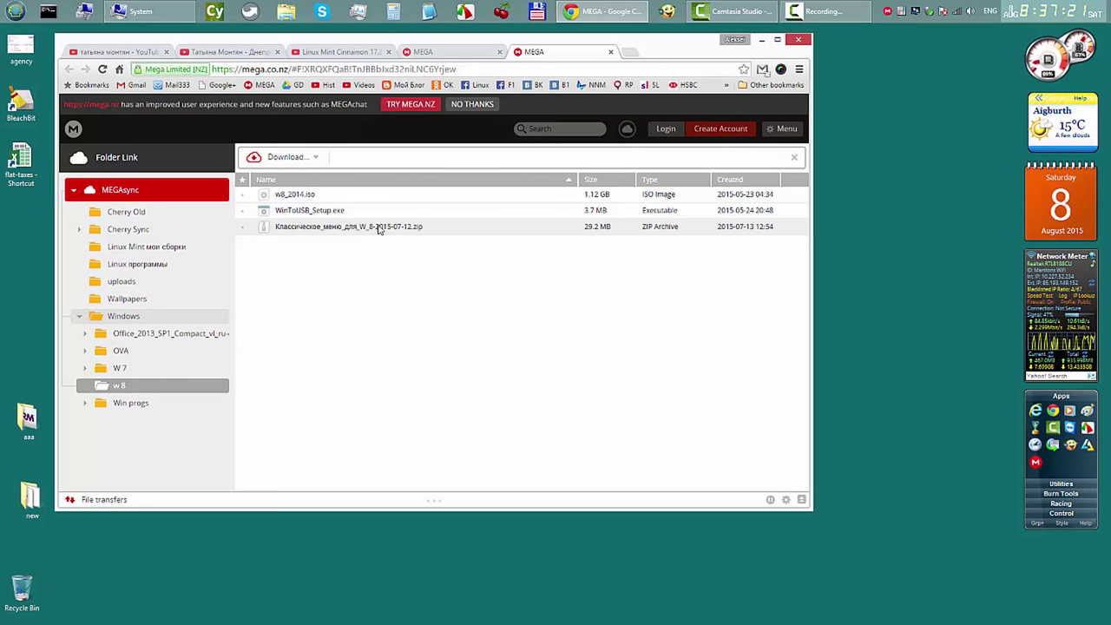
{"action": "left_click", "coordinate": [317, 157]}
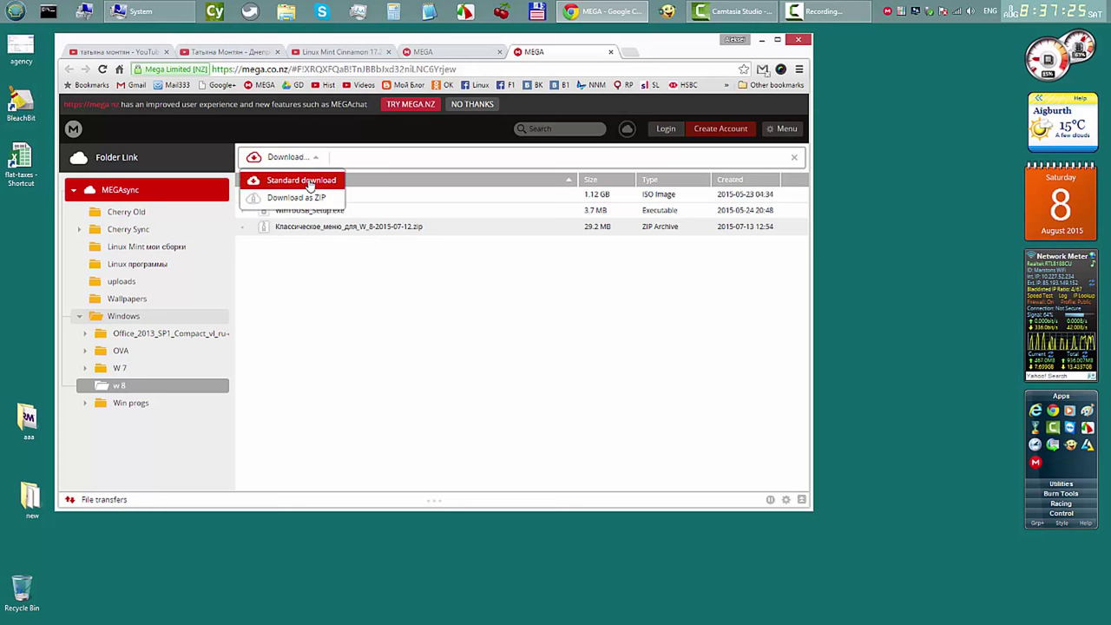
{"action": "left_click", "coordinate": [519, 310]}
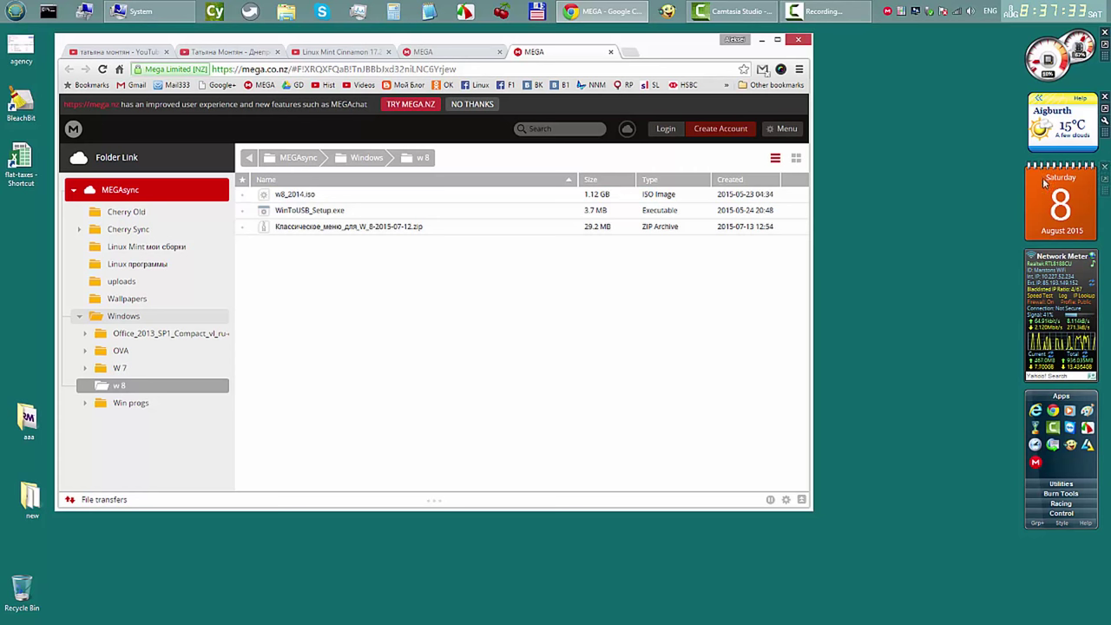
Step: Browse the zip archives in the Win progs folder, return to the root view and minimise the browser
{"action": "mouse_move", "coordinate": [1029, 376]}
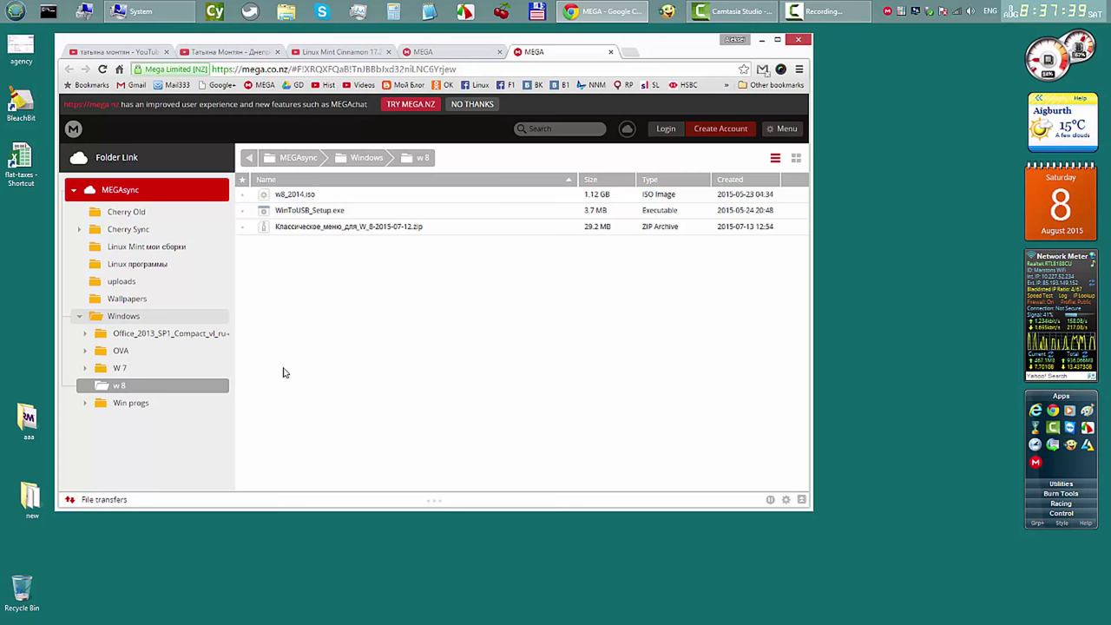
{"action": "left_click", "coordinate": [120, 404]}
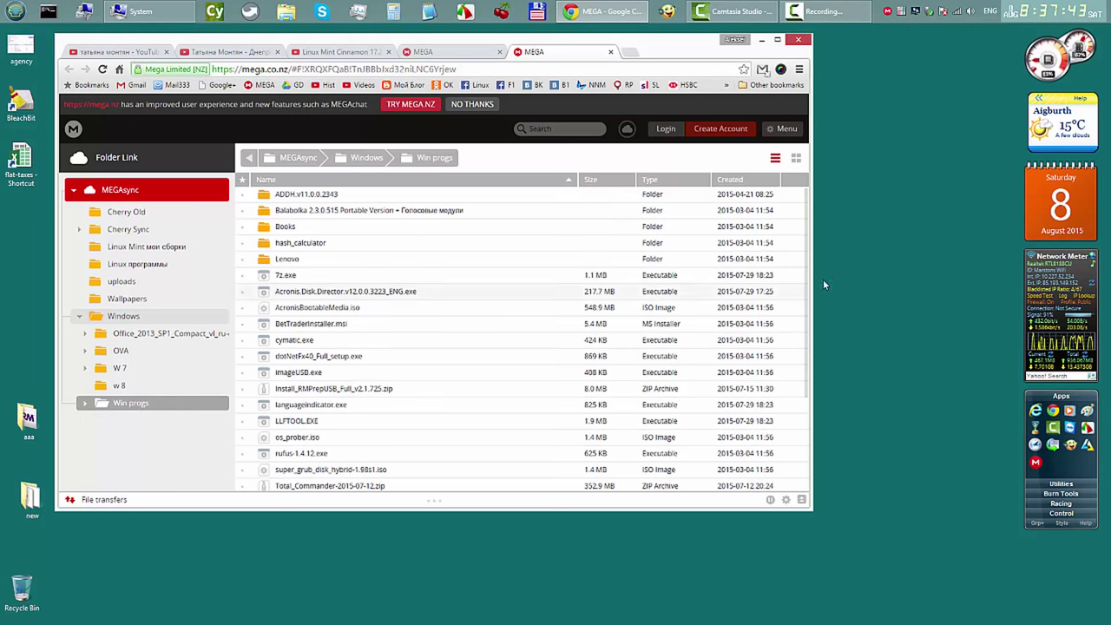
{"action": "left_click_drag", "start_coordinate": [805, 229], "coordinate": [807, 364]}
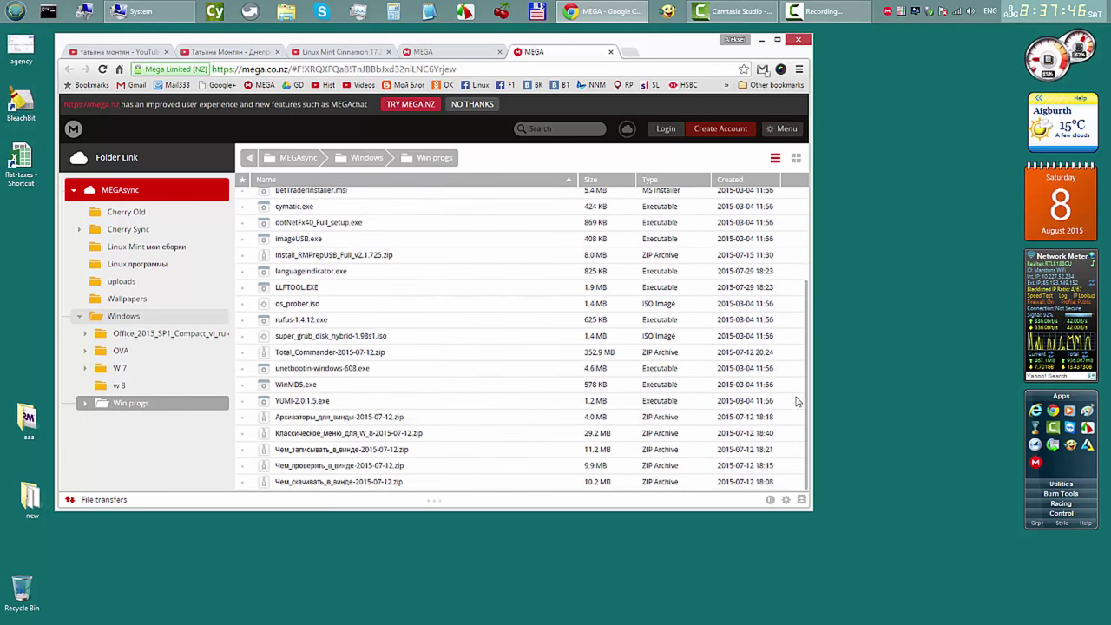
{"action": "left_click", "coordinate": [377, 436]}
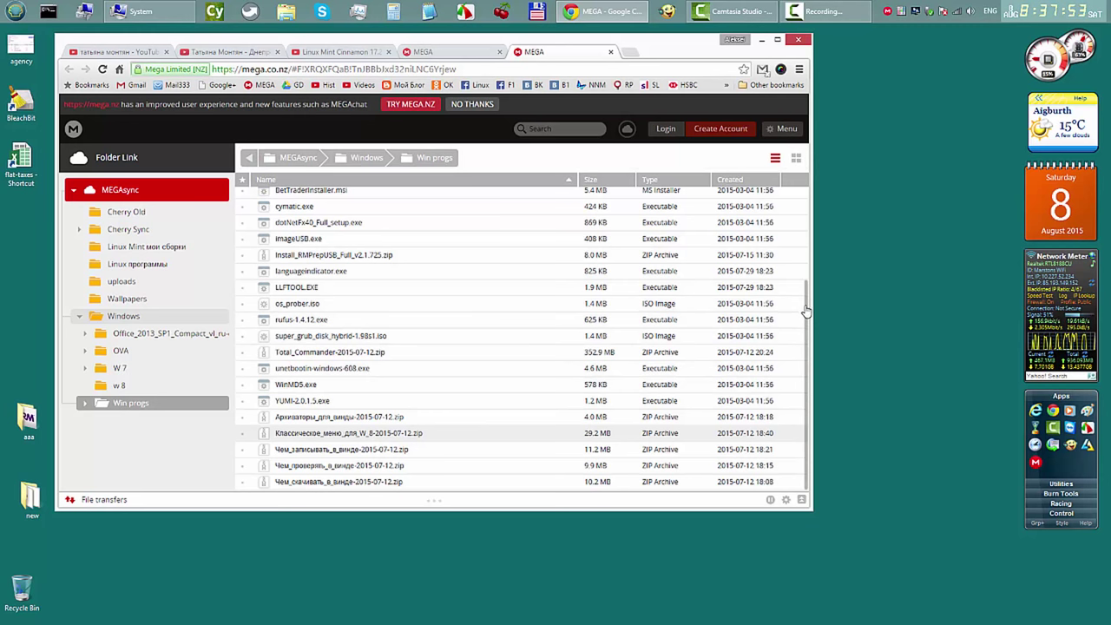
{"action": "scroll", "coordinate": [805, 311], "scroll_direction": "up", "scroll_amount": 3}
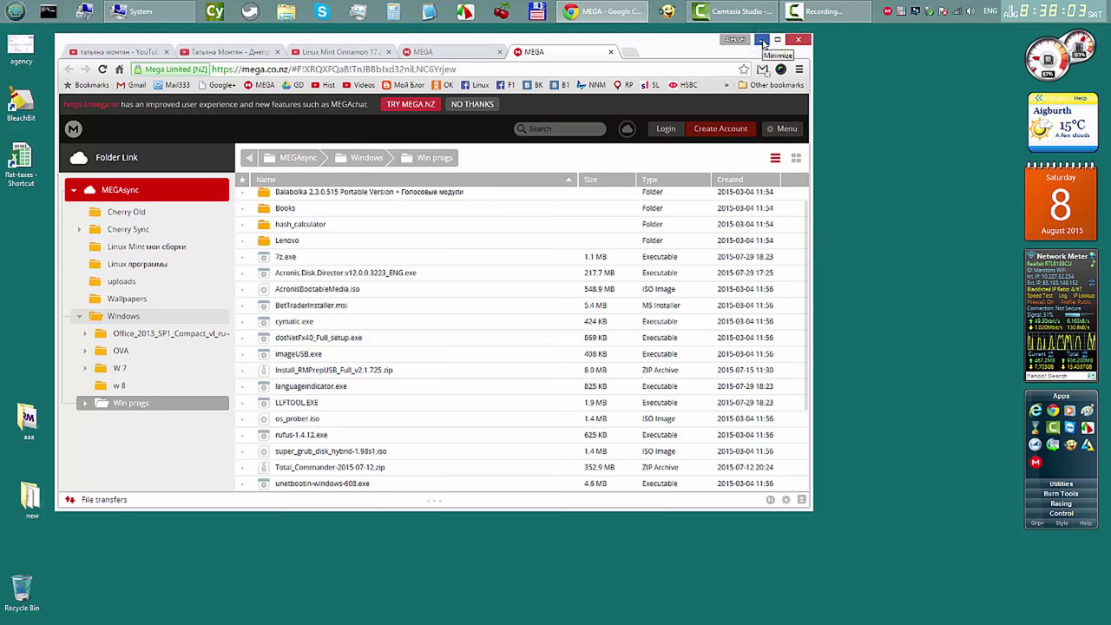
{"action": "left_click", "coordinate": [475, 57]}
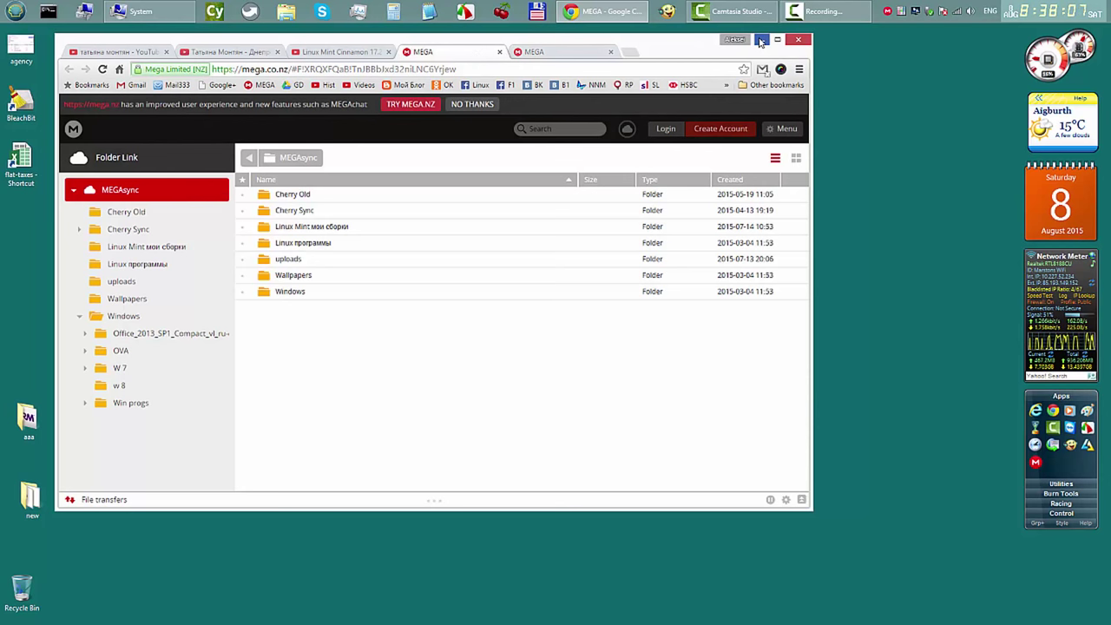
{"action": "left_click", "coordinate": [759, 41]}
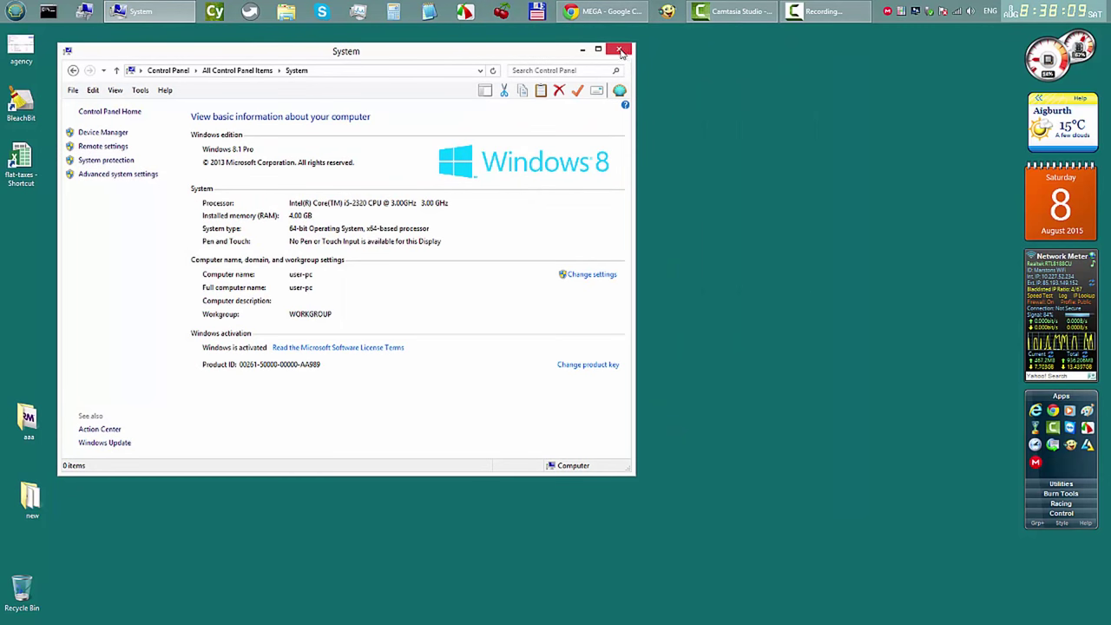
Step: Close the System window, view the 38 folders on data (D:) in an enlarged File Explorer, then close it
{"action": "left_click", "coordinate": [620, 50]}
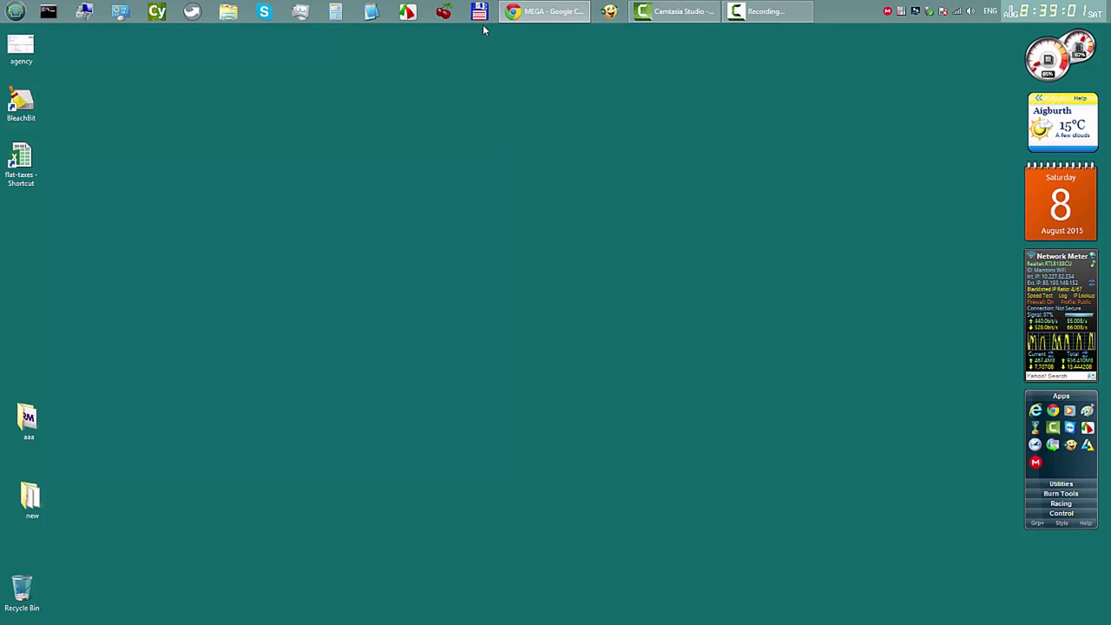
{"action": "left_click", "coordinate": [227, 14]}
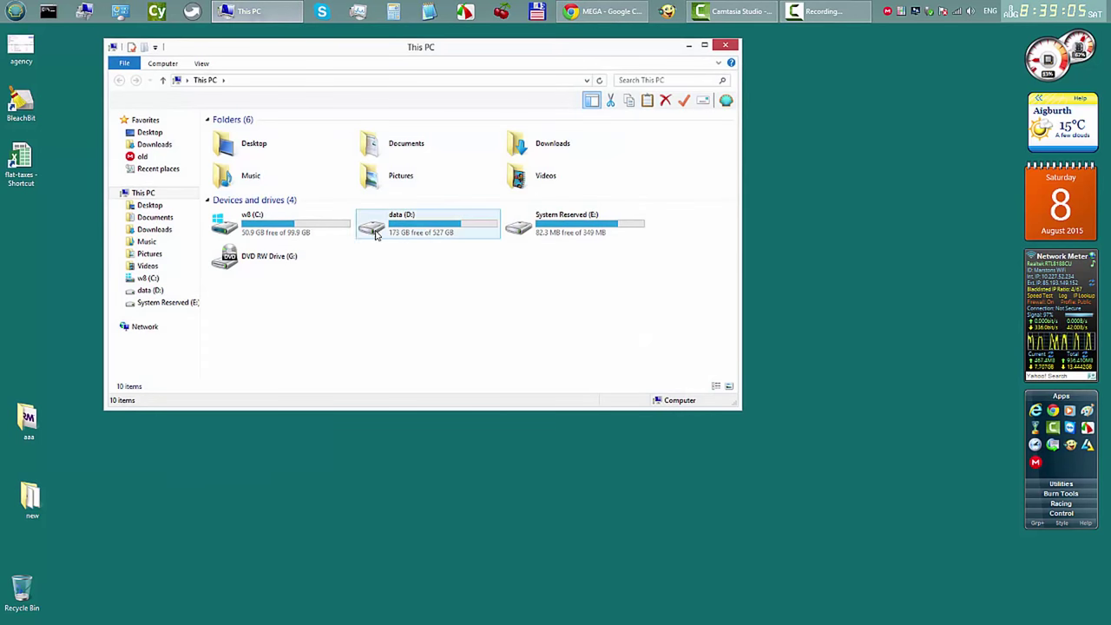
{"action": "double_click", "coordinate": [379, 227]}
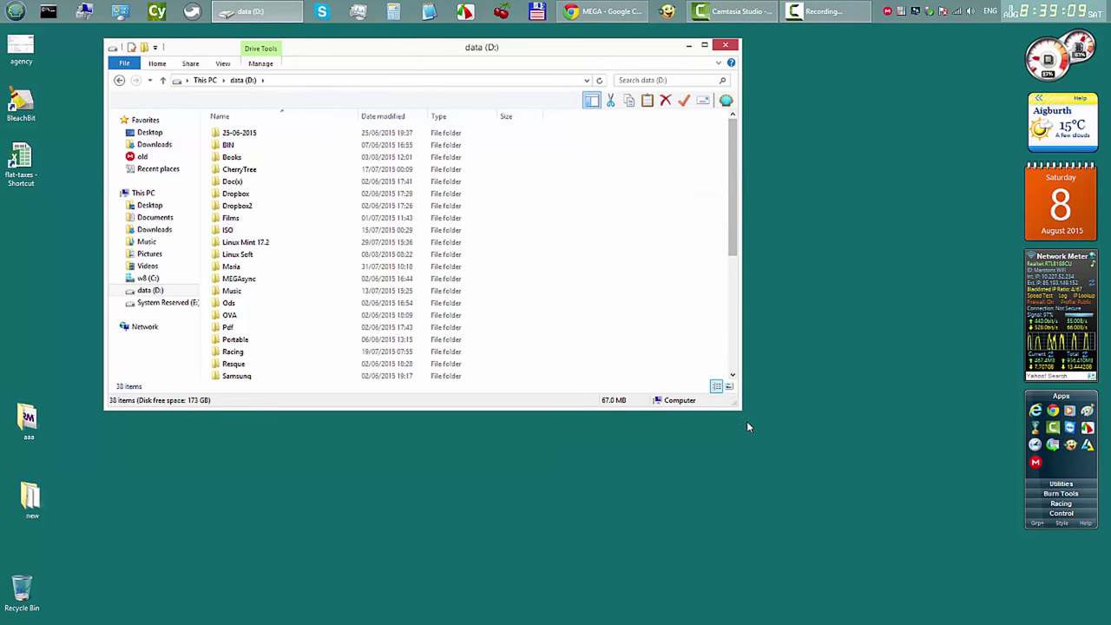
{"action": "left_click_drag", "start_coordinate": [740, 417], "coordinate": [809, 496]}
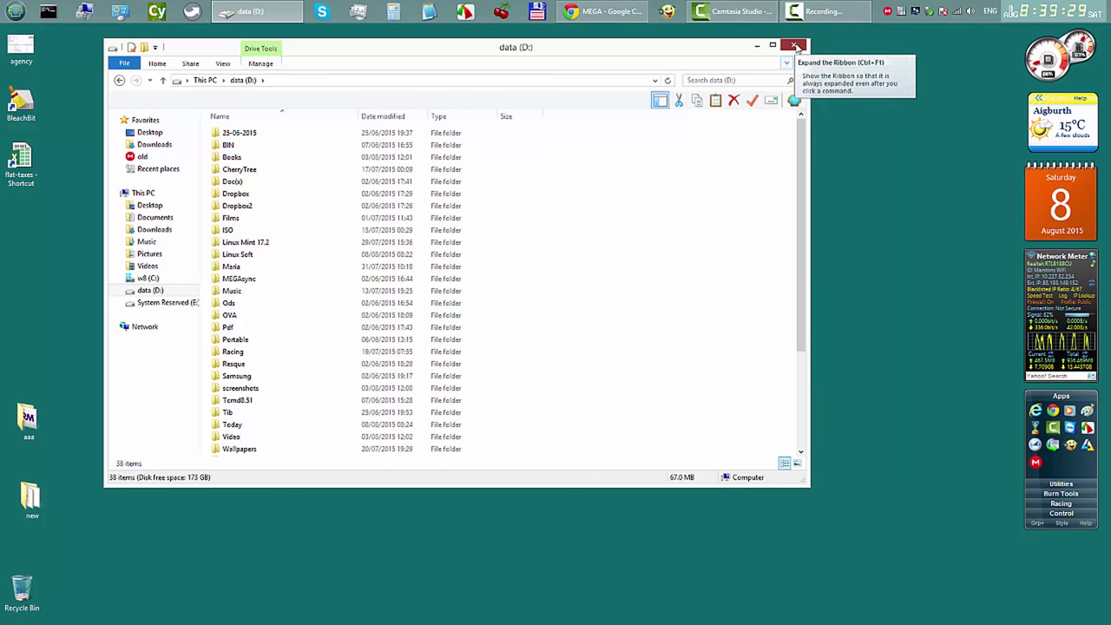
{"action": "left_click", "coordinate": [796, 45]}
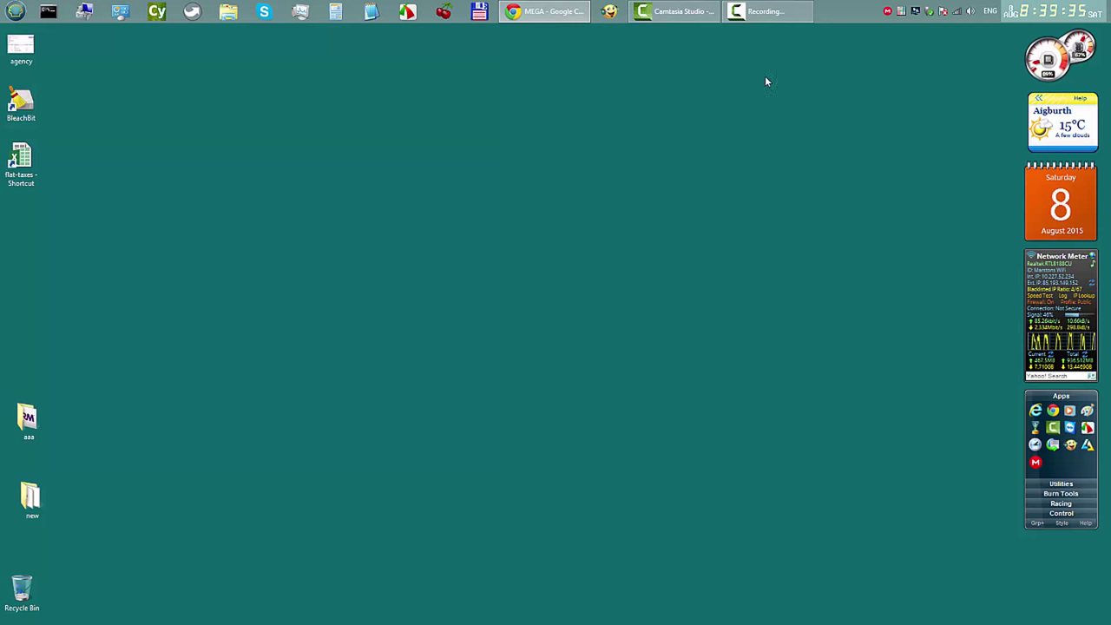
Step: Minimise the screen recorder and navigate Nemo to data > Linux Soft, selecting bleachbit_1.8_all_ubuntu1404.deb
{"action": "left_click", "coordinate": [768, 12]}
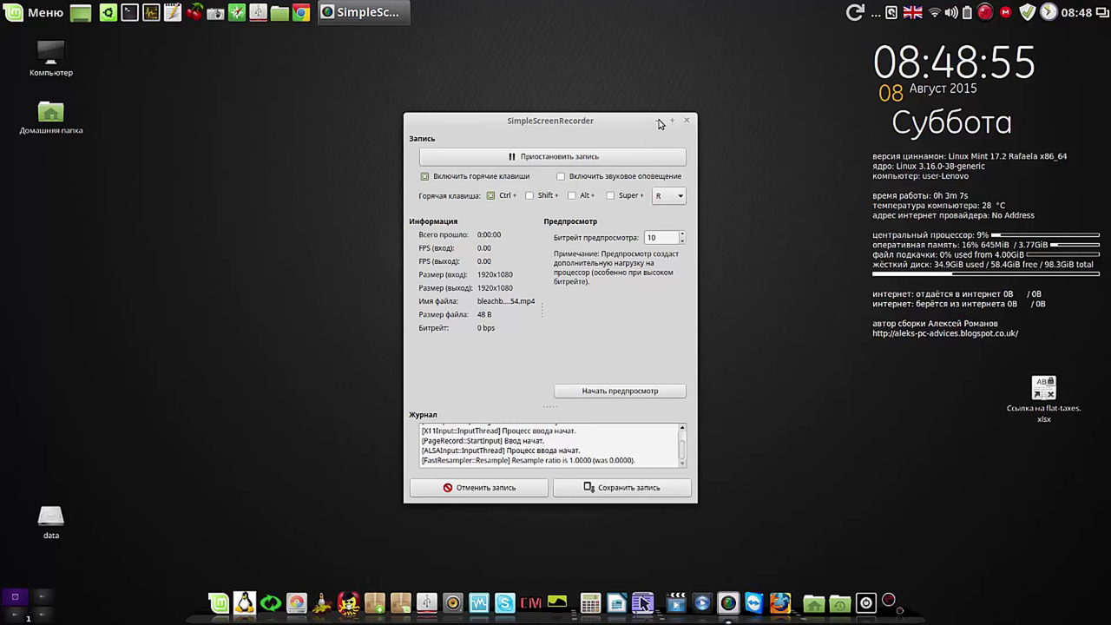
{"action": "left_click", "coordinate": [658, 118]}
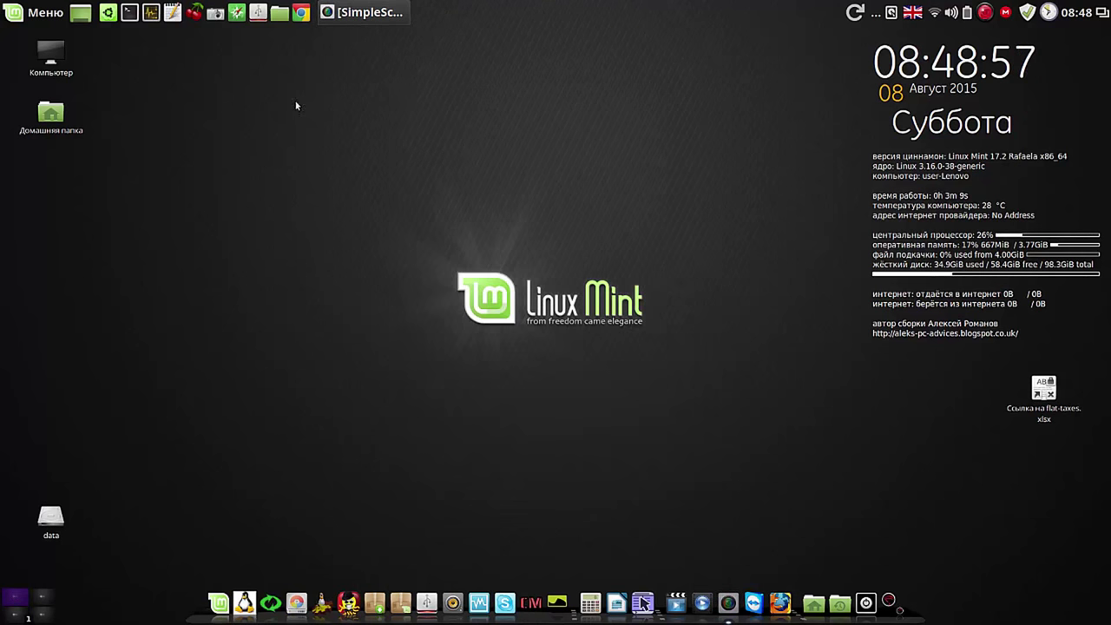
{"action": "left_click", "coordinate": [280, 13]}
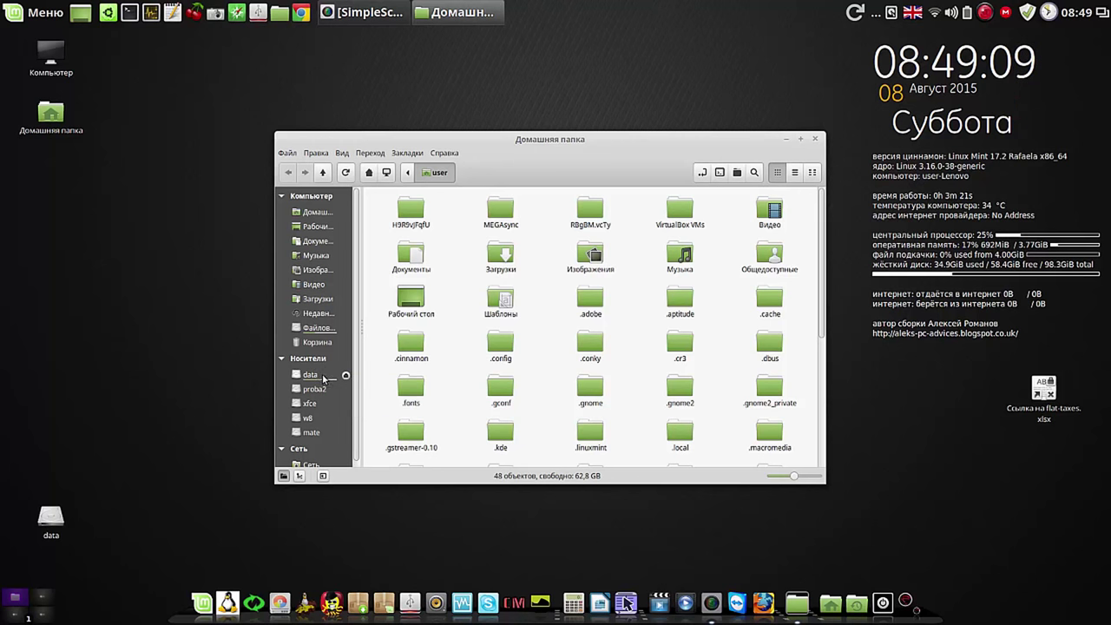
{"action": "left_click", "coordinate": [319, 375]}
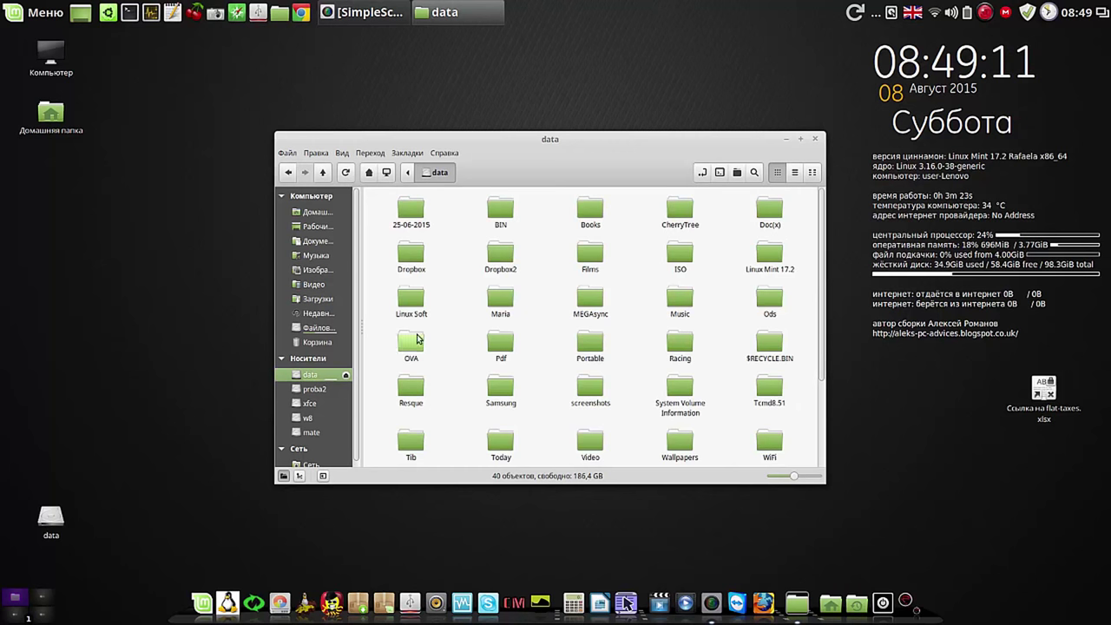
{"action": "left_click", "coordinate": [412, 304]}
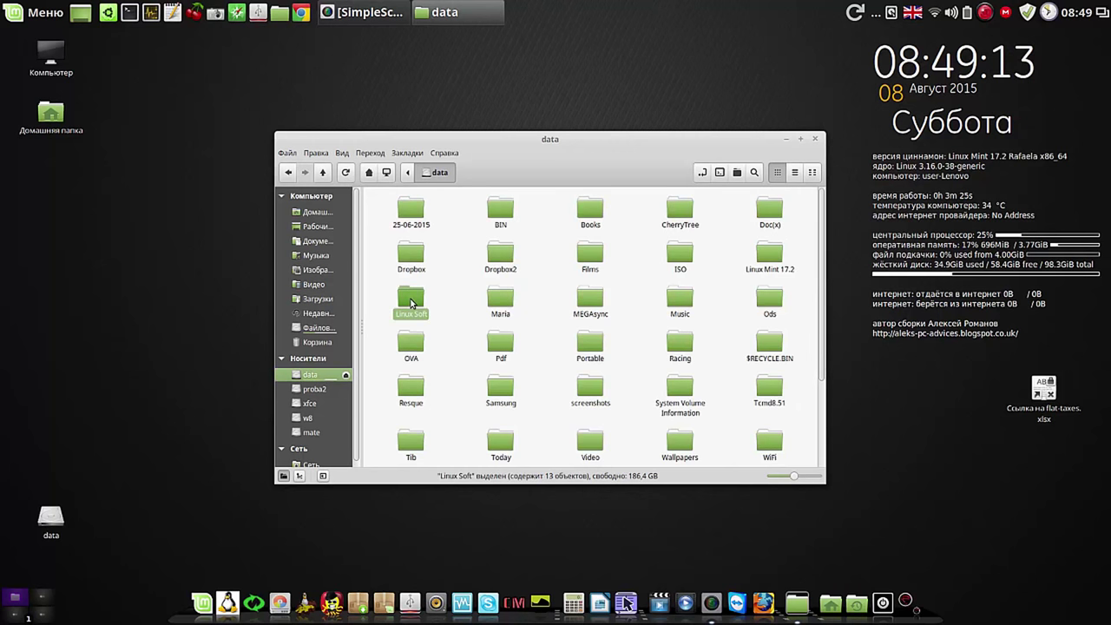
{"action": "double_click", "coordinate": [412, 302]}
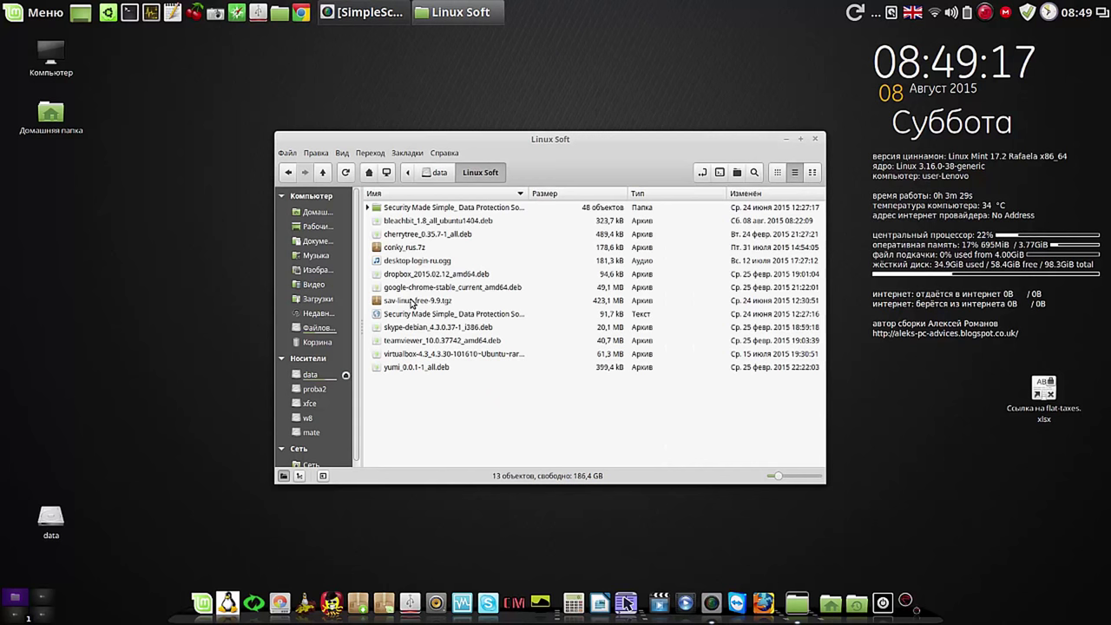
{"action": "left_click", "coordinate": [378, 222]}
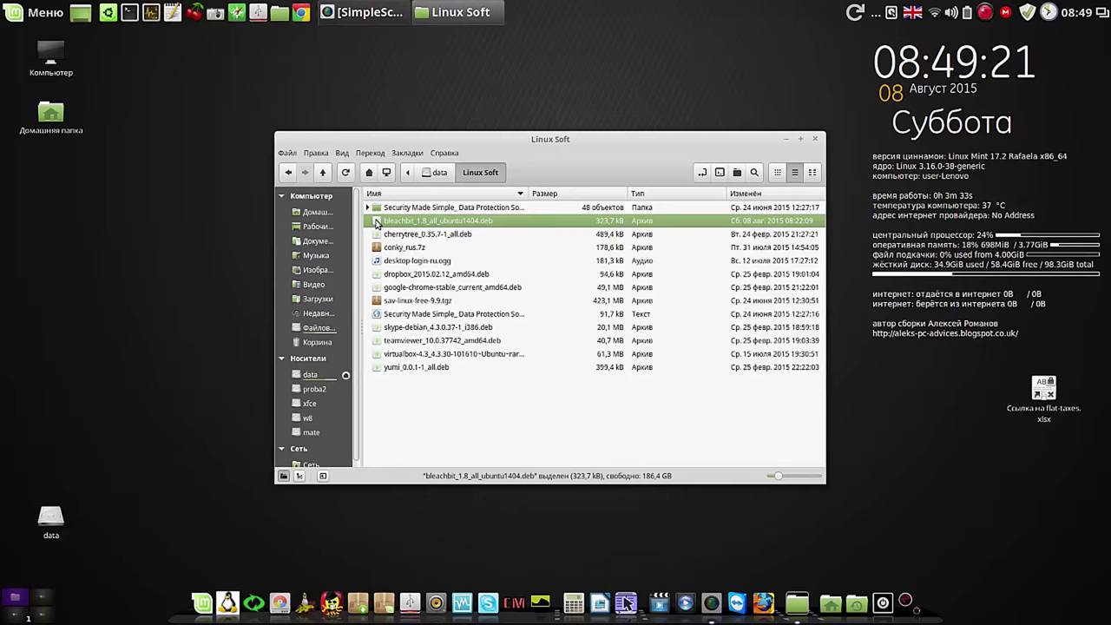
Step: Install the bleachbit .deb in Package Installer, dismissing the older-version notice and entering the administrator password
{"action": "double_click", "coordinate": [379, 222]}
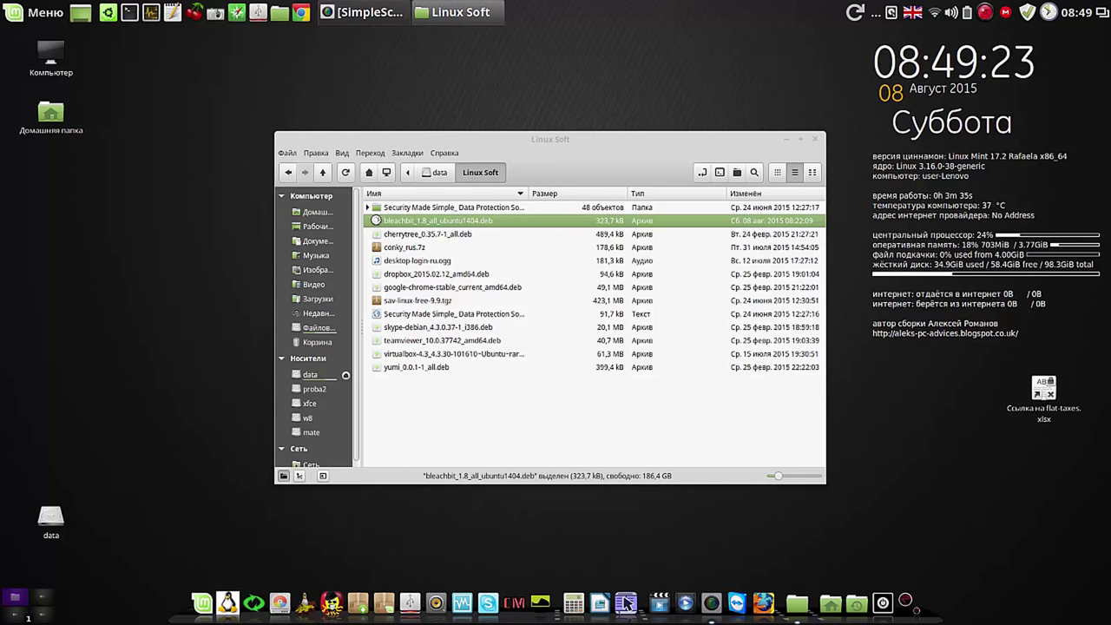
{"action": "left_click", "coordinate": [815, 140]}
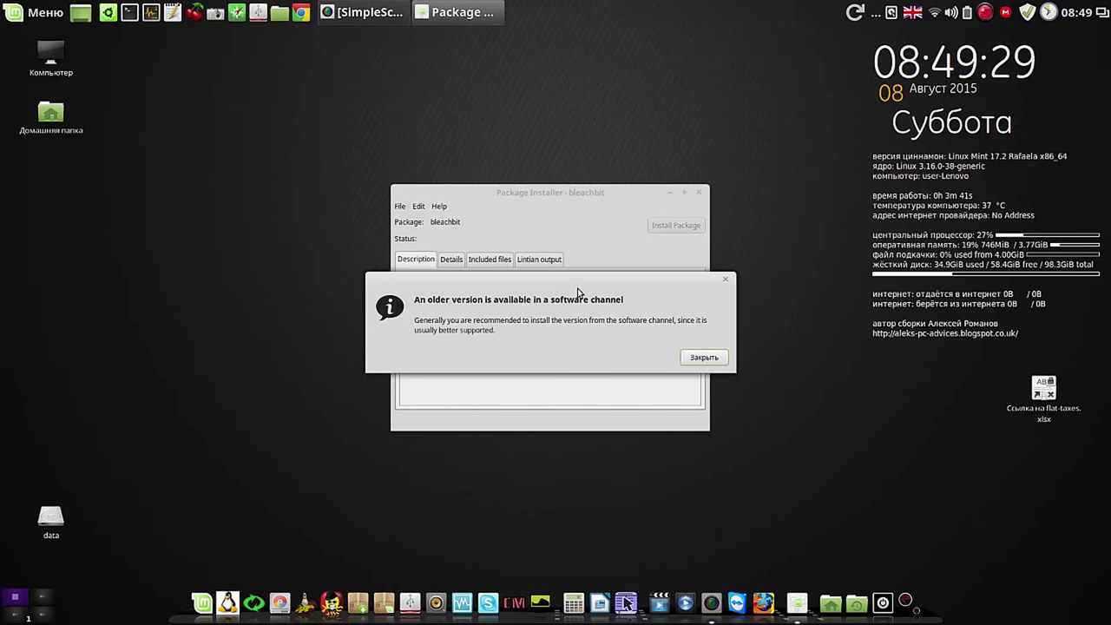
{"action": "left_click", "coordinate": [702, 357]}
{"action": "left_click", "coordinate": [673, 227]}
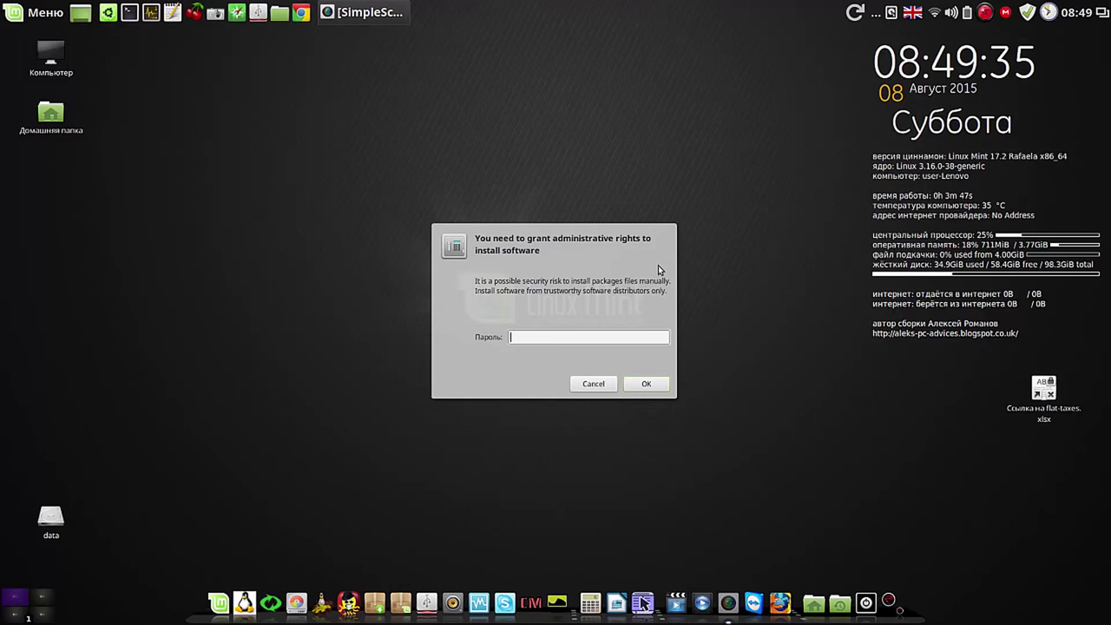
{"action": "type", "text": "1234"}
{"action": "left_click", "coordinate": [649, 385]}
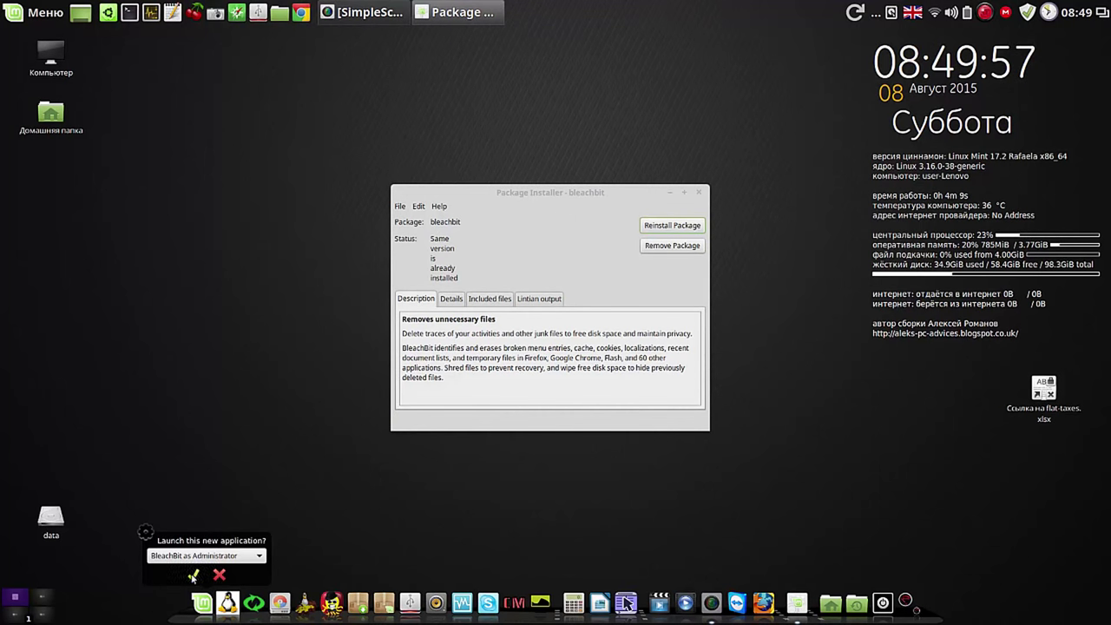
Step: Launch BleachBit as Administrator and authenticate with the password
{"action": "left_click", "coordinate": [192, 576]}
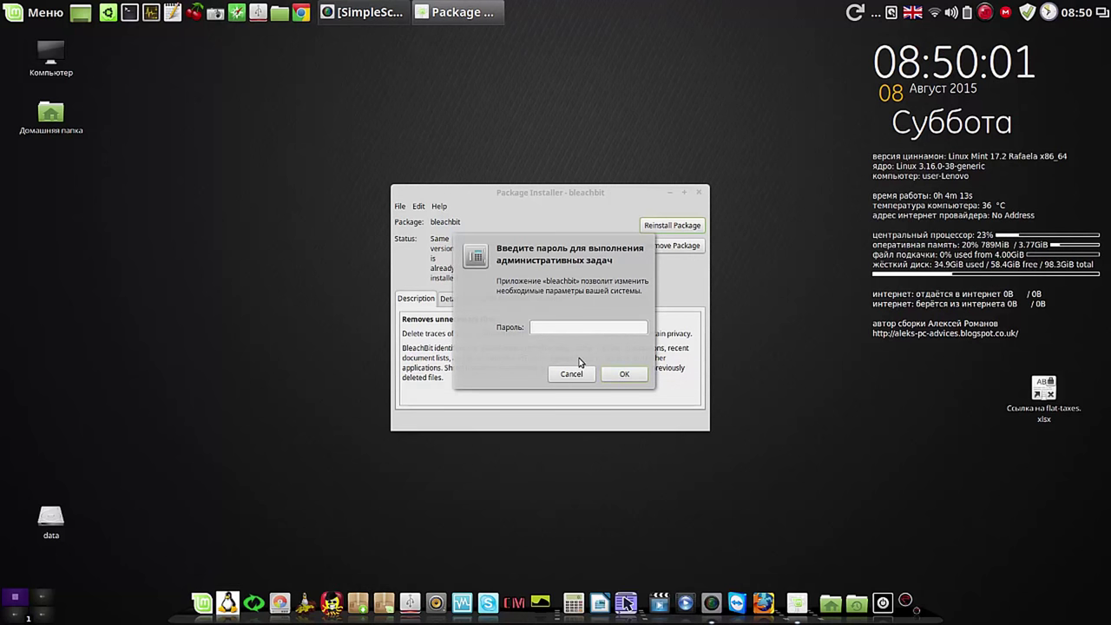
{"action": "type", "text": "*"}
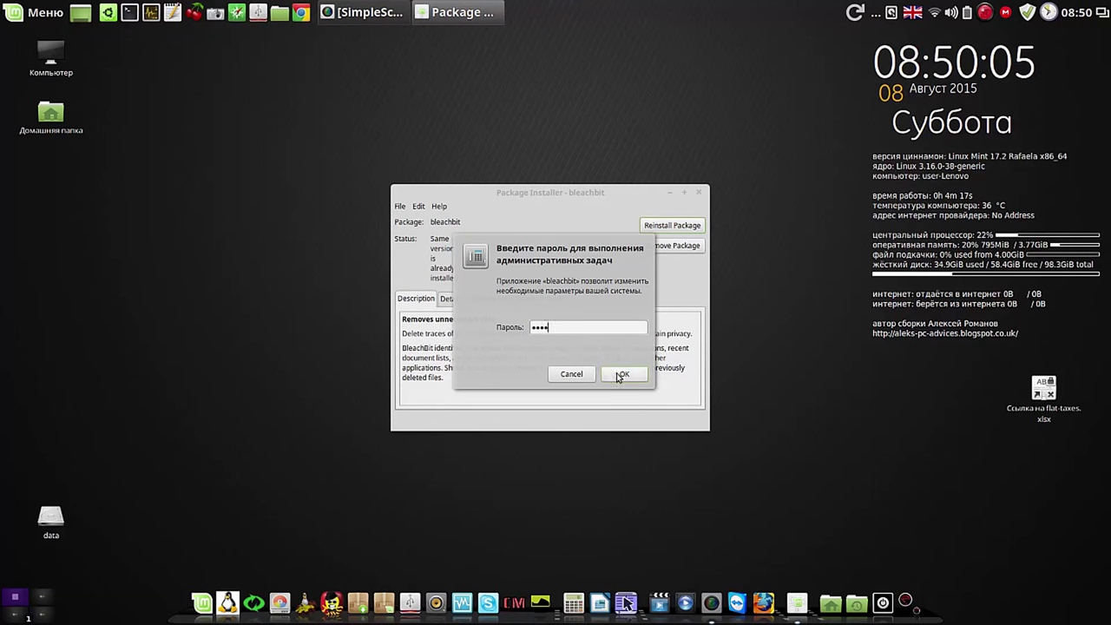
{"action": "left_click", "coordinate": [618, 374]}
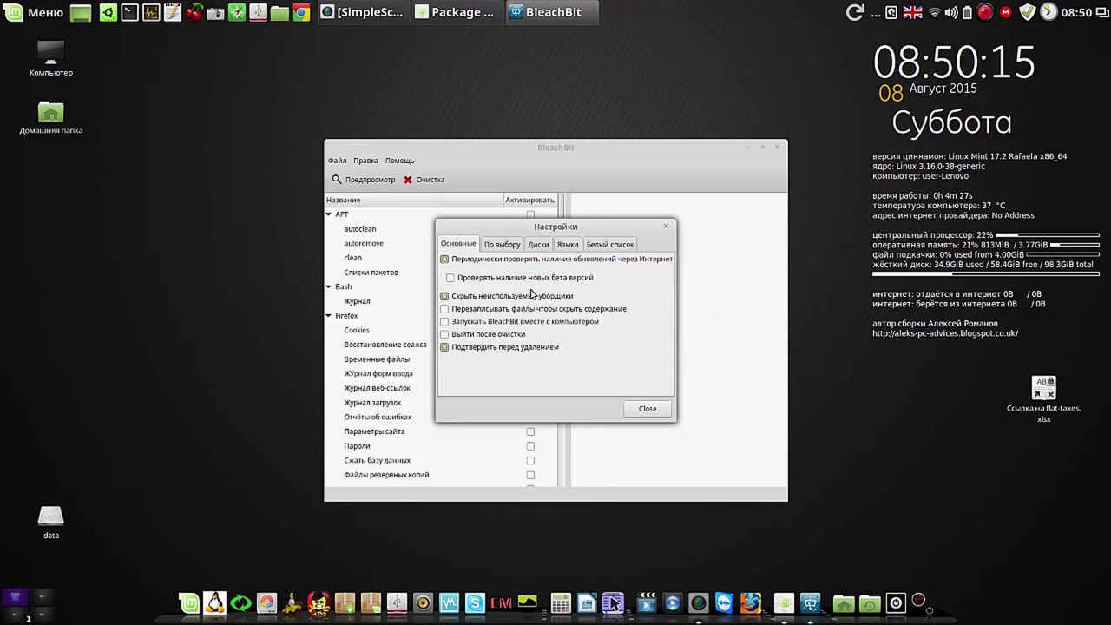
Step: Review the По выбору, Диски and Языки preference lists, close Настройки and move BleachBit top-left
{"action": "left_click", "coordinate": [510, 248]}
{"action": "left_click", "coordinate": [537, 248]}
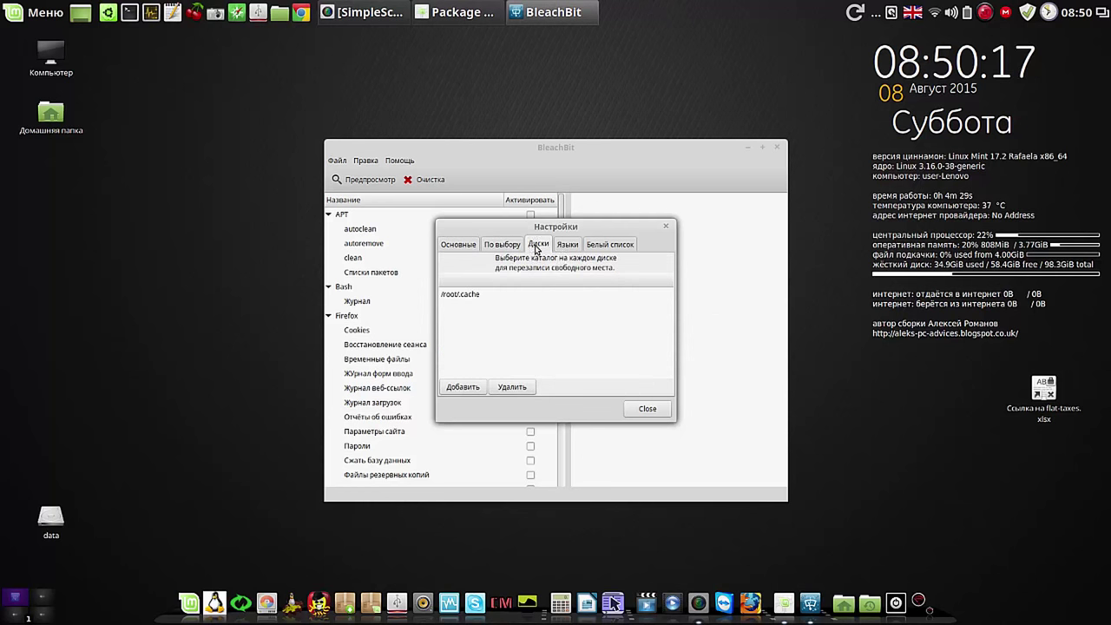
{"action": "left_click", "coordinate": [570, 248]}
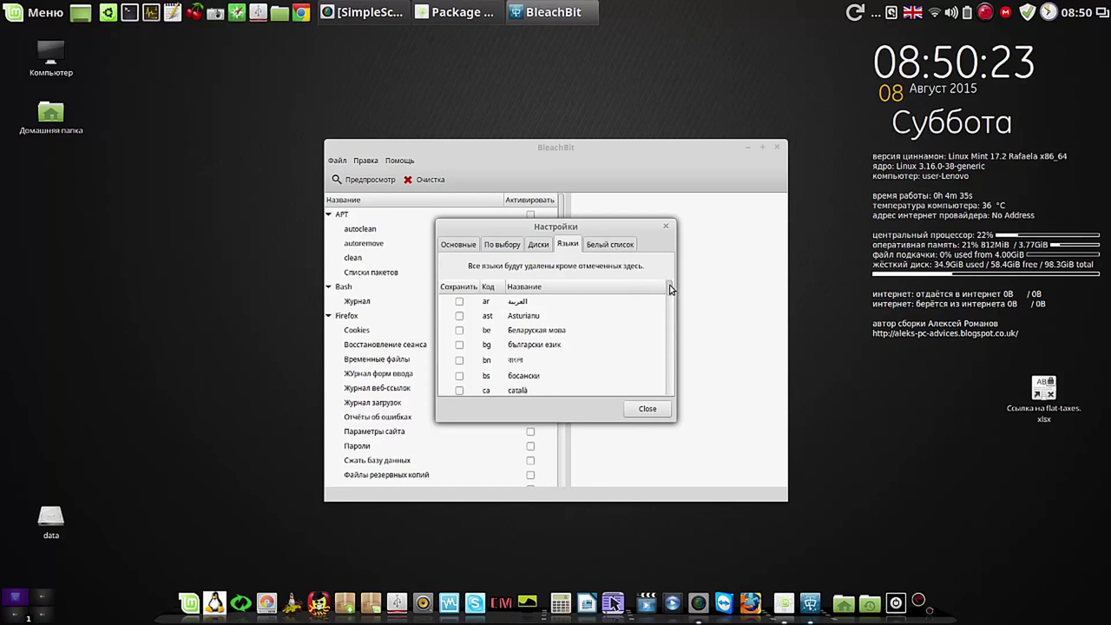
{"action": "scroll", "coordinate": [670, 293], "scroll_direction": "down", "scroll_amount": 2}
{"action": "left_click_drag", "start_coordinate": [670, 293], "coordinate": [669, 377]}
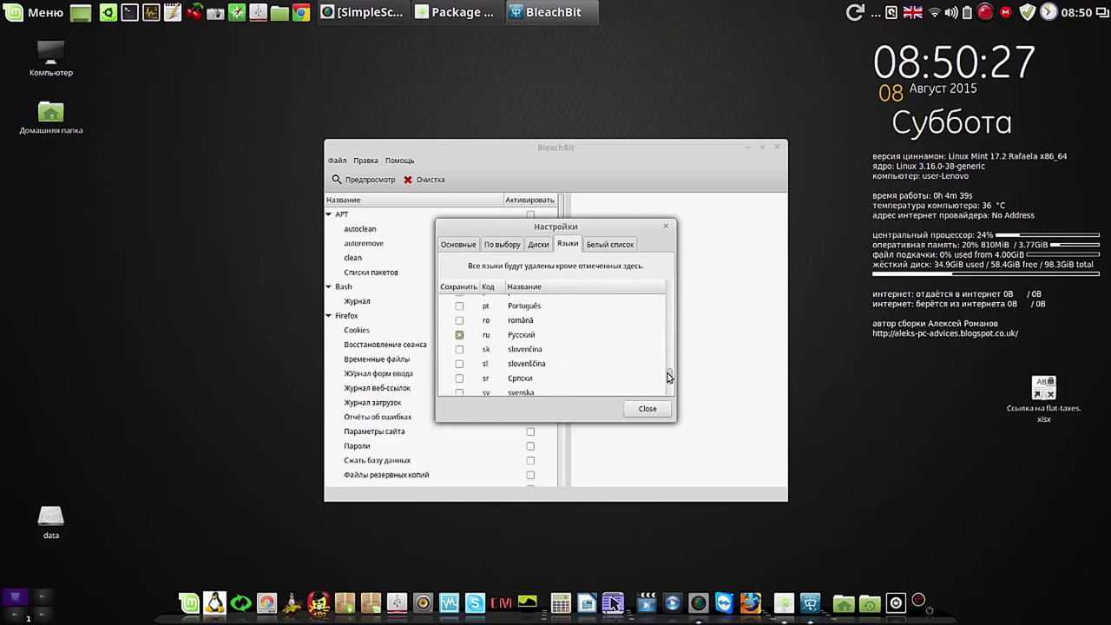
{"action": "left_click", "coordinate": [646, 408]}
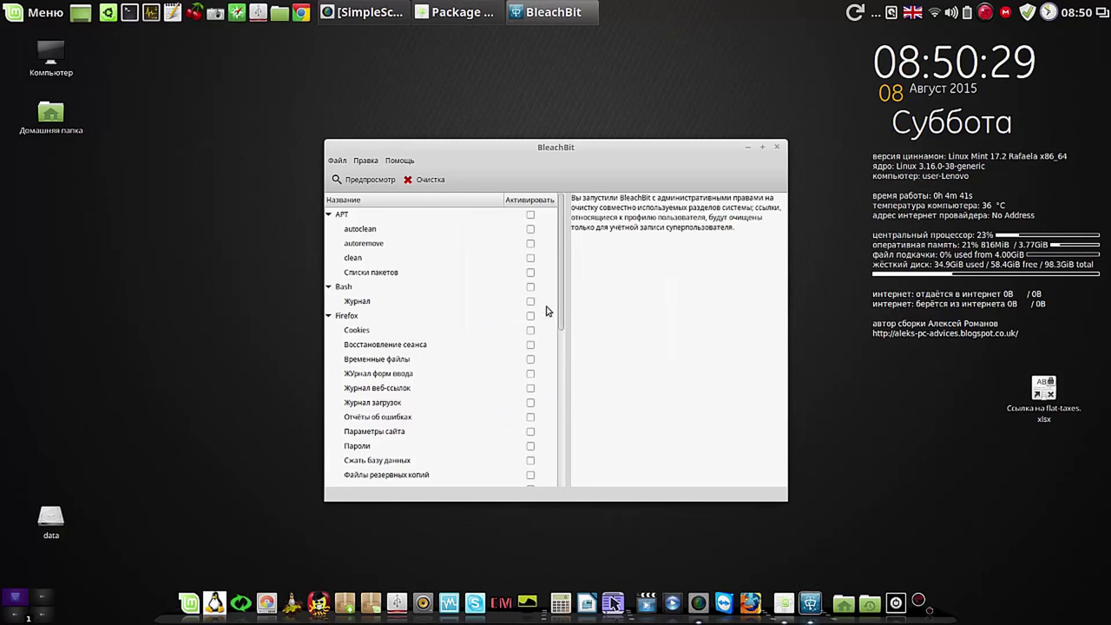
{"action": "left_click_drag", "start_coordinate": [604, 148], "coordinate": [365, 58]}
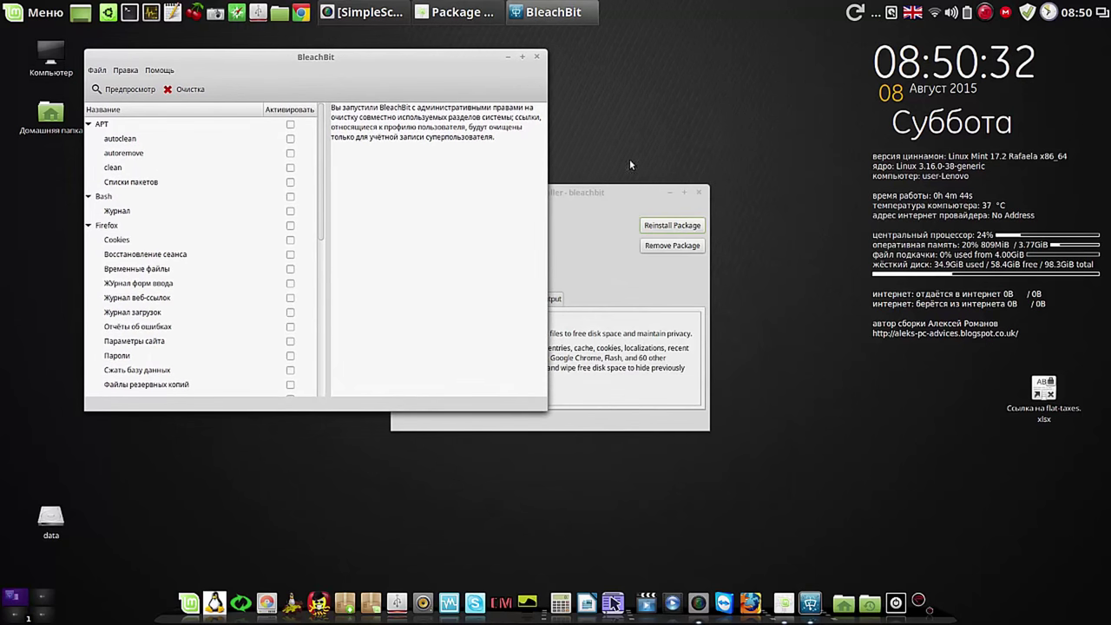
Step: Tick all four APT items, preview the 145,3 MB / 134-file cleanup, and add Bash command history
{"action": "left_click", "coordinate": [700, 194]}
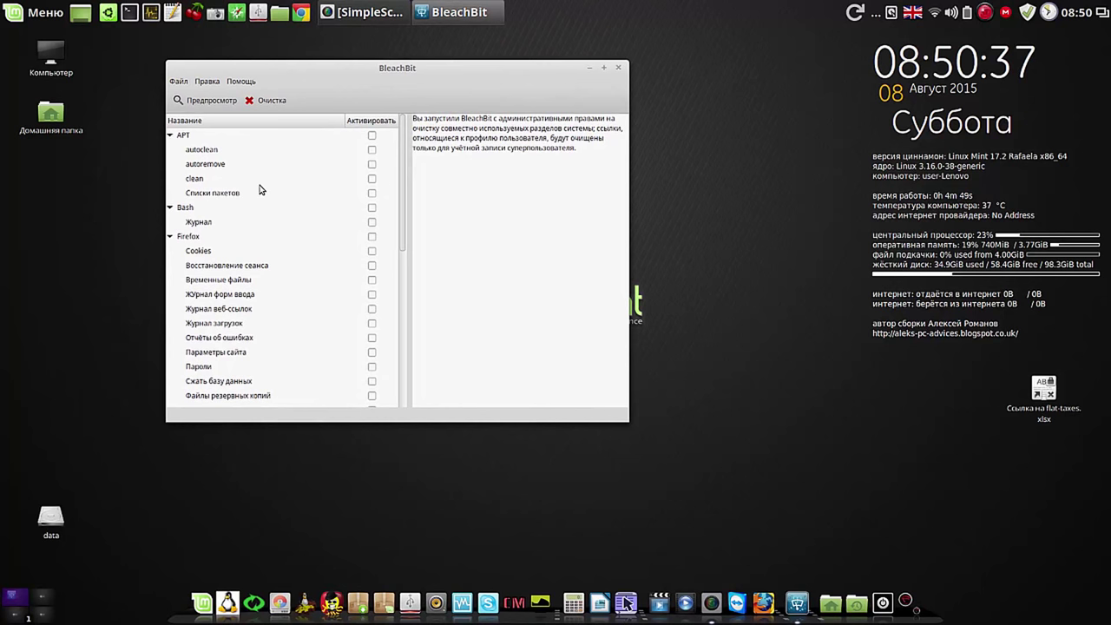
{"action": "left_click", "coordinate": [372, 137]}
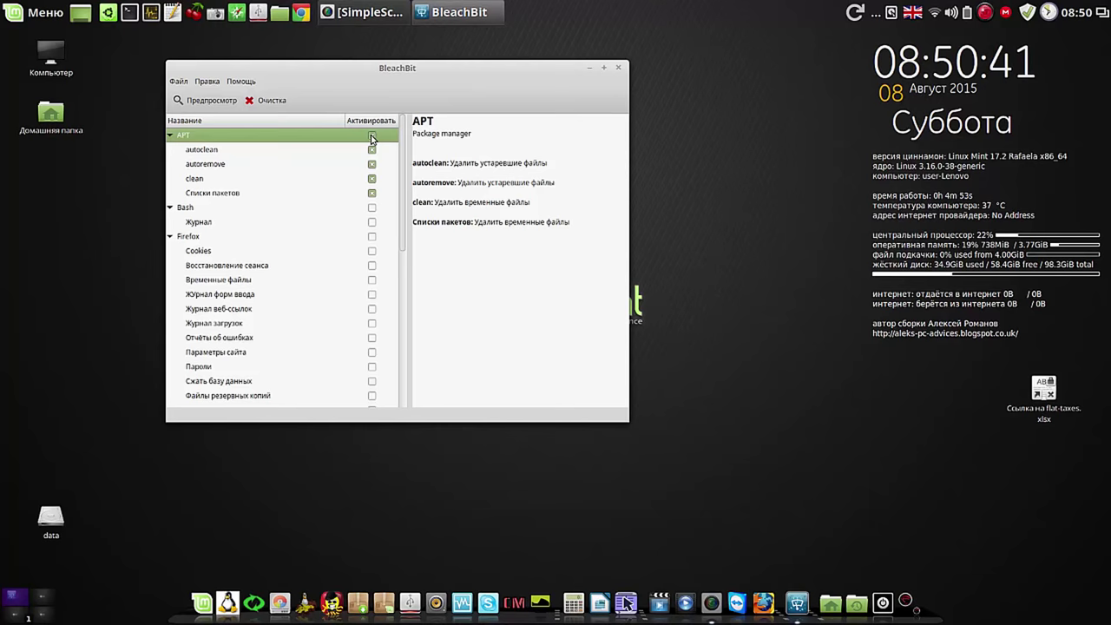
{"action": "left_click", "coordinate": [198, 101]}
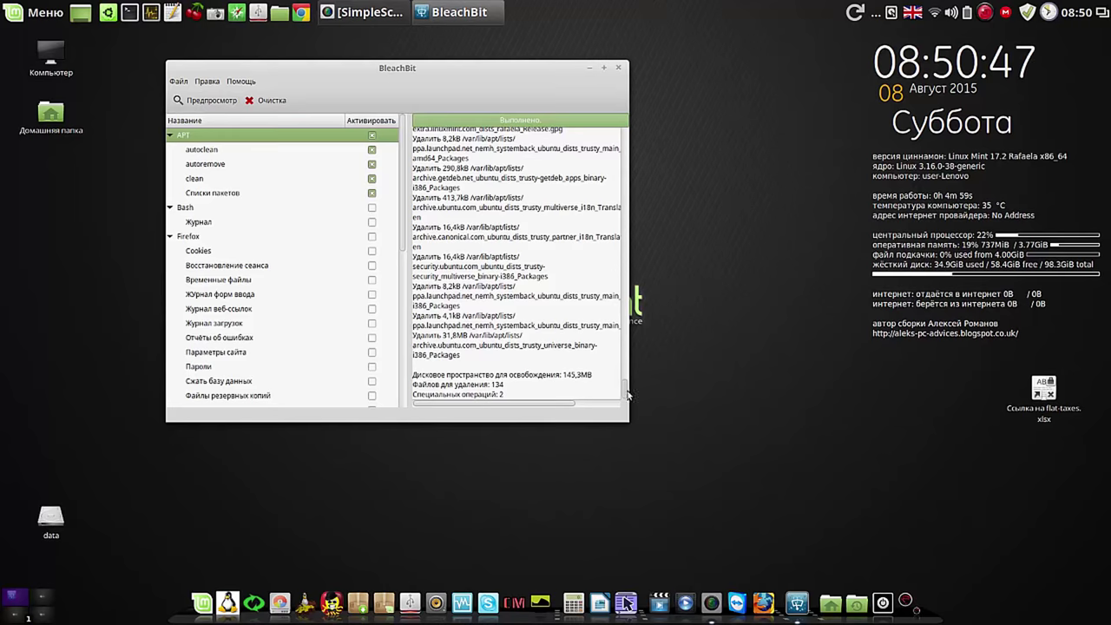
{"action": "left_click_drag", "start_coordinate": [627, 393], "coordinate": [608, 413]}
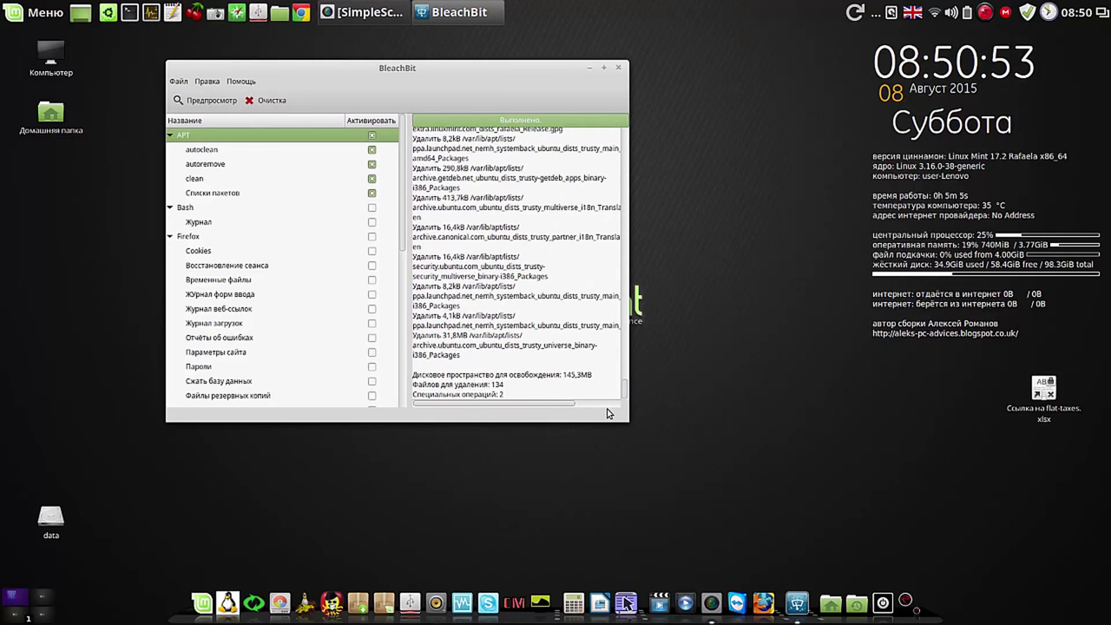
{"action": "left_click", "coordinate": [372, 208]}
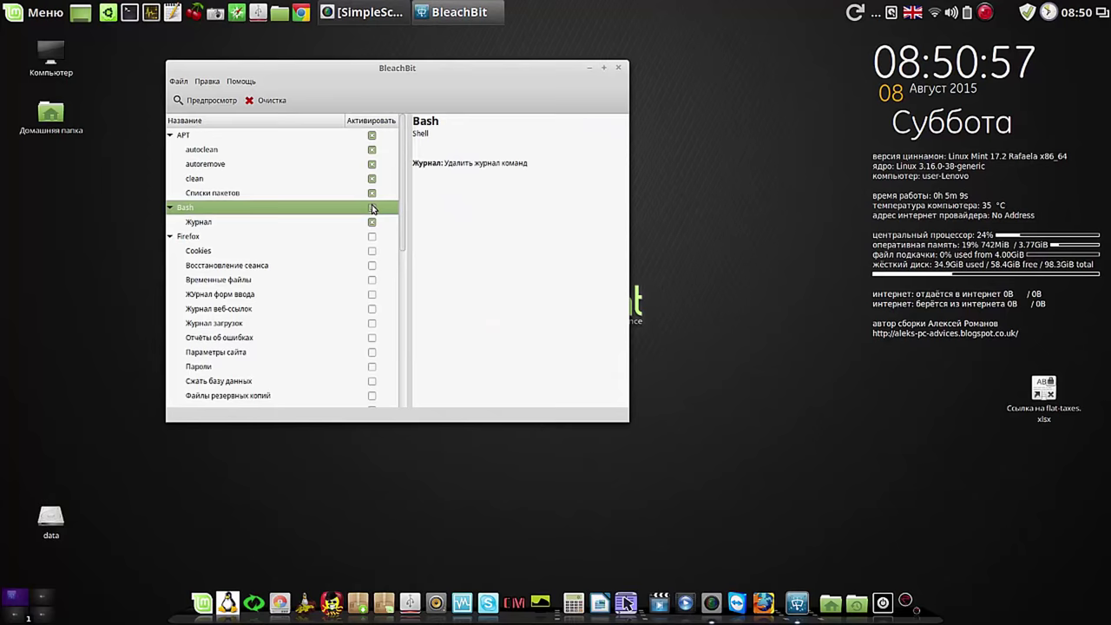
Step: Select Firefox cleaning except Пароли, Сжать базу данных, Файлы резервных копий and Хранилище DOM
{"action": "left_click", "coordinate": [371, 236]}
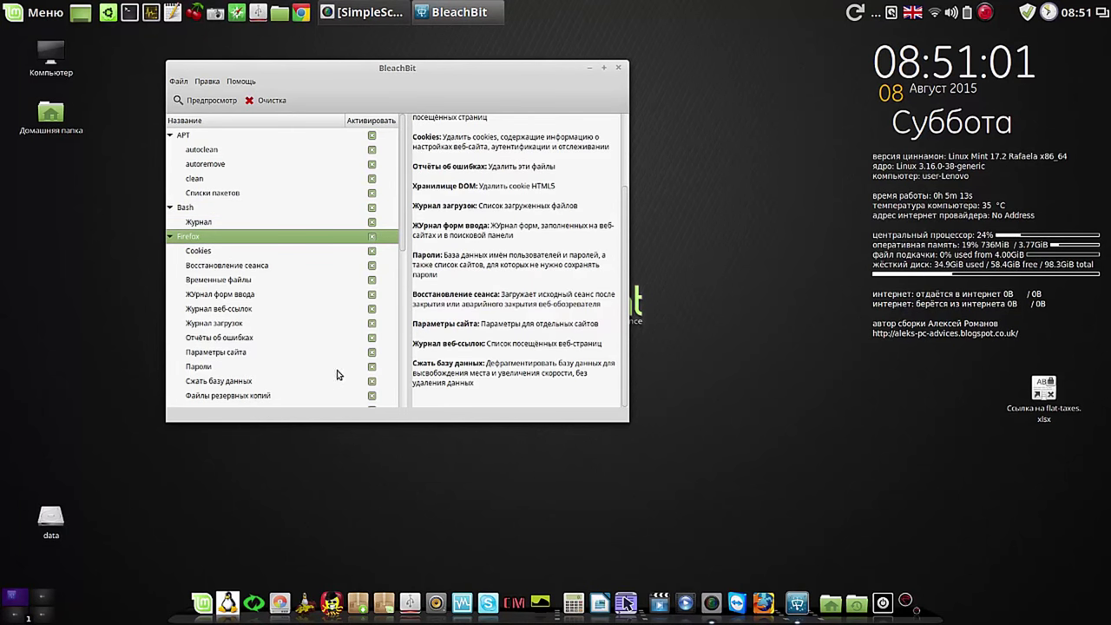
{"action": "left_click", "coordinate": [373, 367]}
{"action": "left_click", "coordinate": [373, 381]}
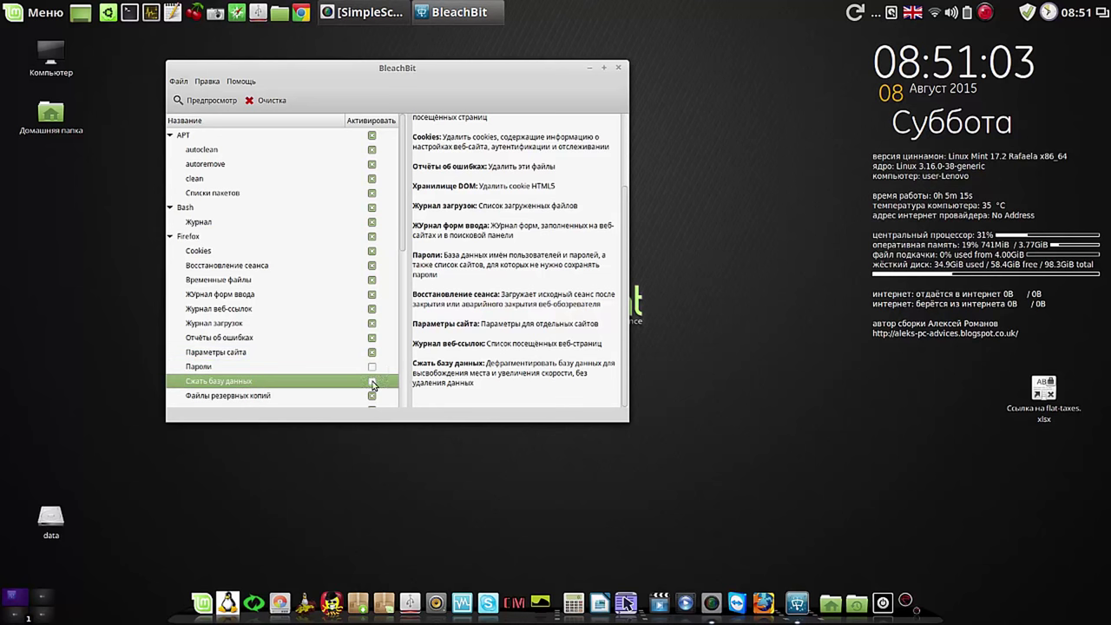
{"action": "scroll", "coordinate": [403, 246], "scroll_direction": "down", "scroll_amount": 1}
{"action": "scroll", "coordinate": [403, 246], "scroll_direction": "down", "scroll_amount": 2}
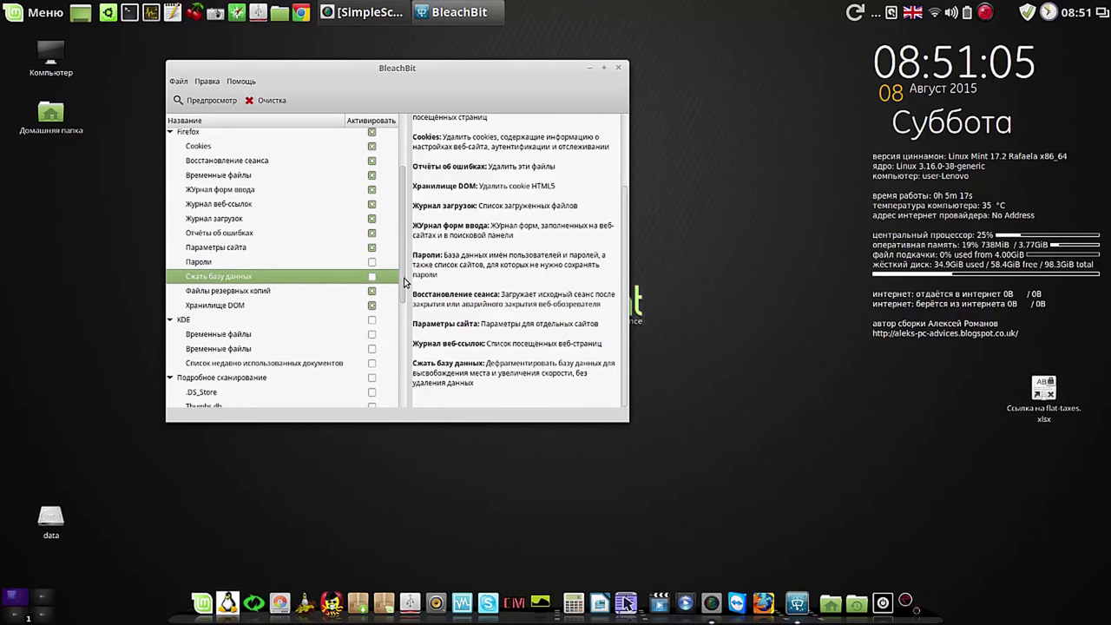
{"action": "left_click", "coordinate": [372, 291]}
{"action": "left_click", "coordinate": [372, 306]}
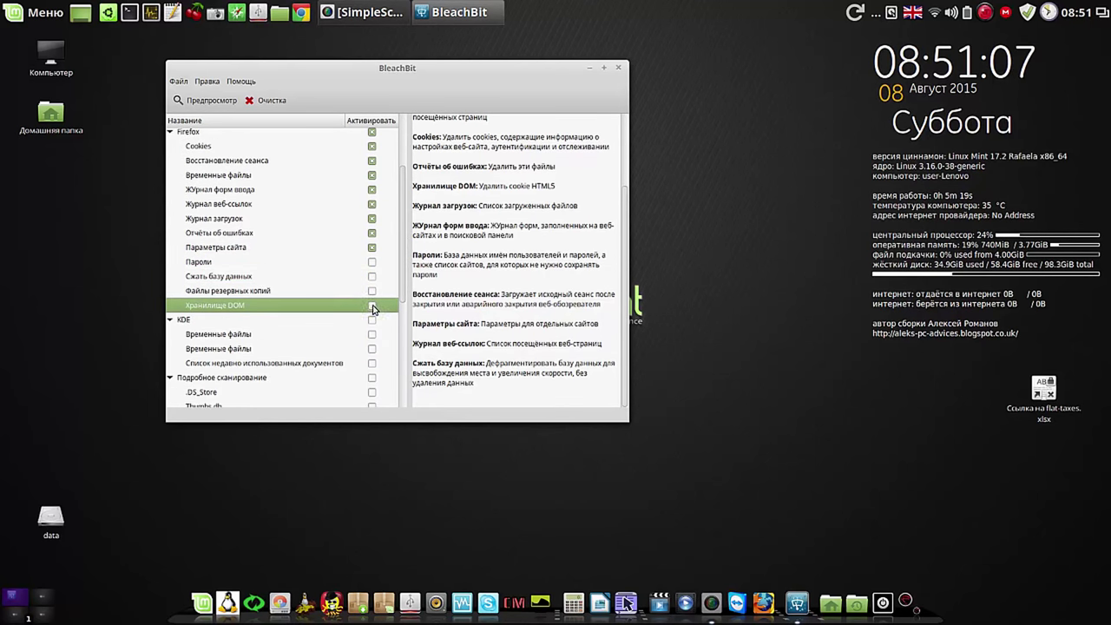
{"action": "scroll", "coordinate": [401, 266], "scroll_direction": "down", "scroll_amount": 3}
{"action": "scroll", "coordinate": [395, 322], "scroll_direction": "down", "scroll_amount": 4}
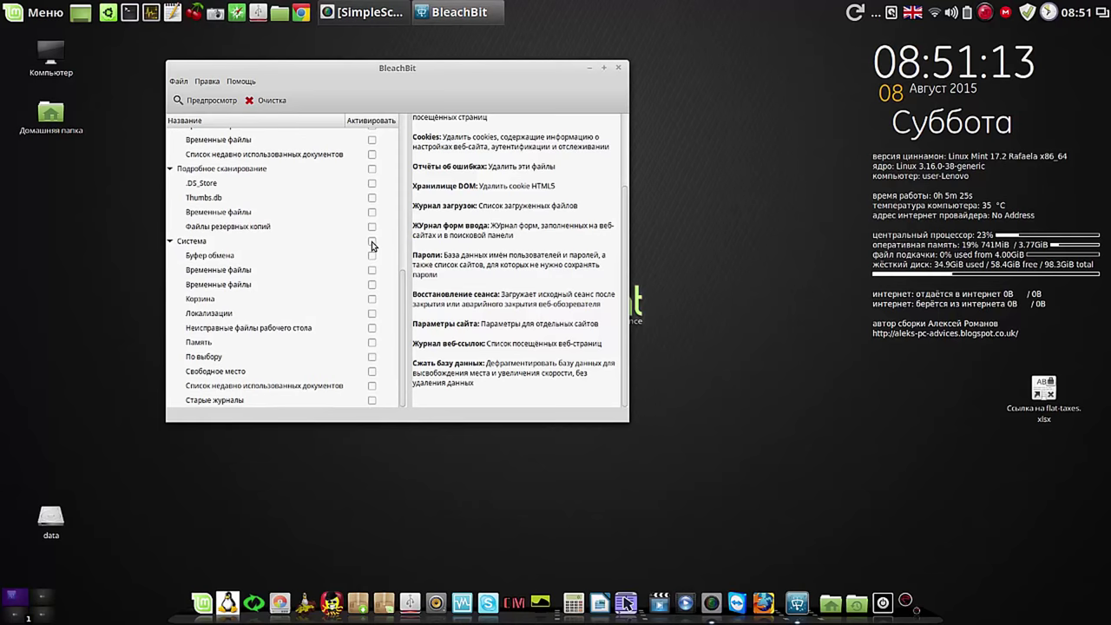
Step: Tick all System items, acknowledging the Локализации, Память and Свободное место warnings
{"action": "left_click", "coordinate": [372, 242]}
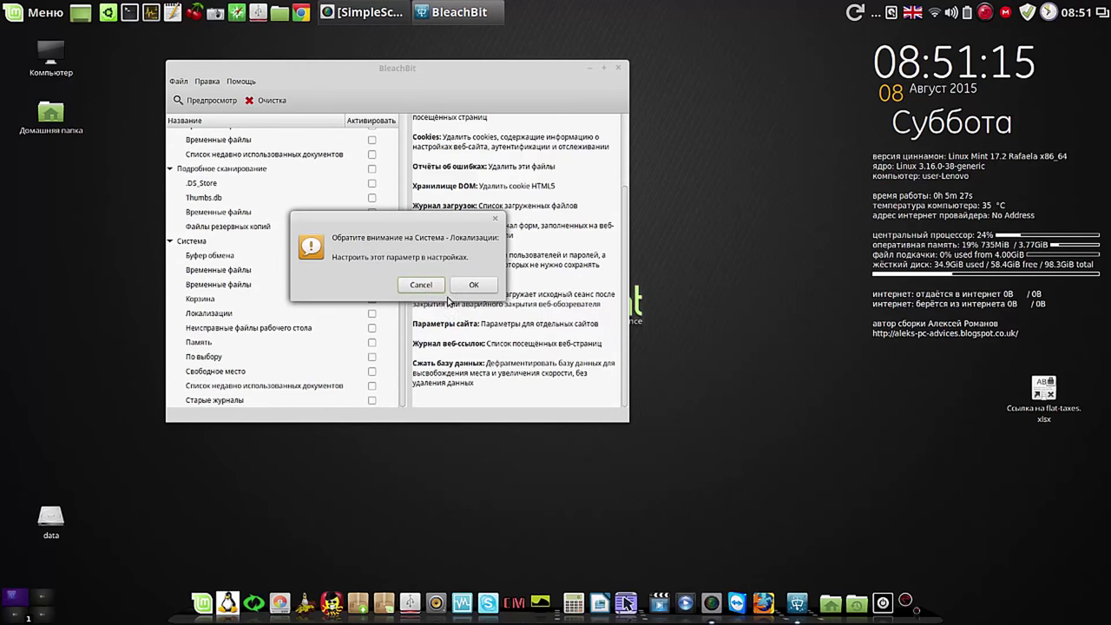
{"action": "left_click", "coordinate": [474, 285]}
{"action": "left_click", "coordinate": [467, 292]}
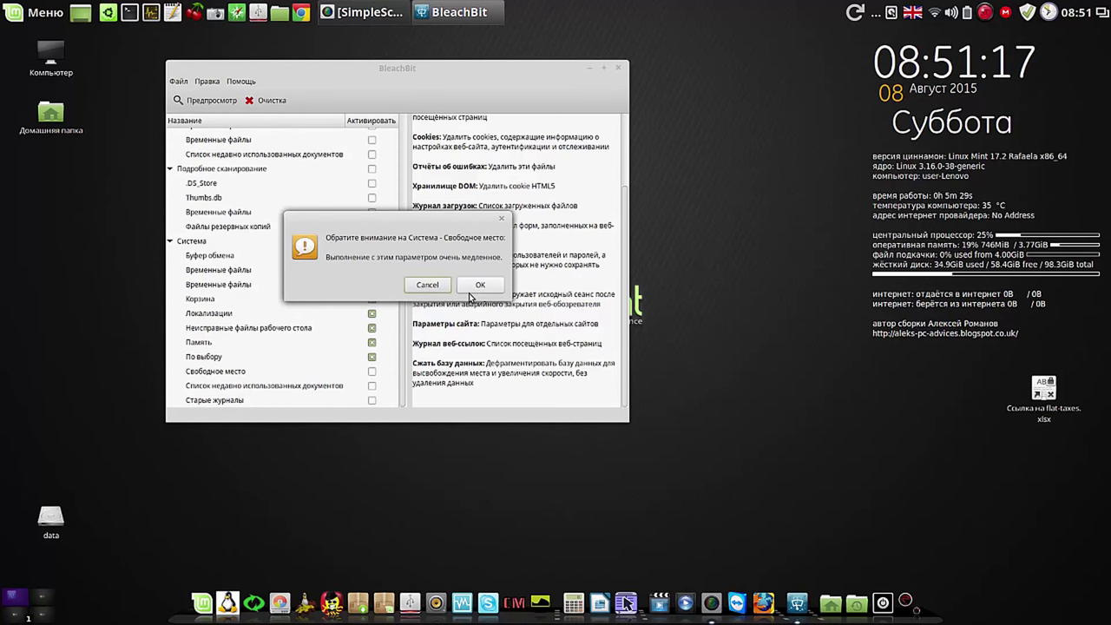
{"action": "left_click", "coordinate": [471, 294]}
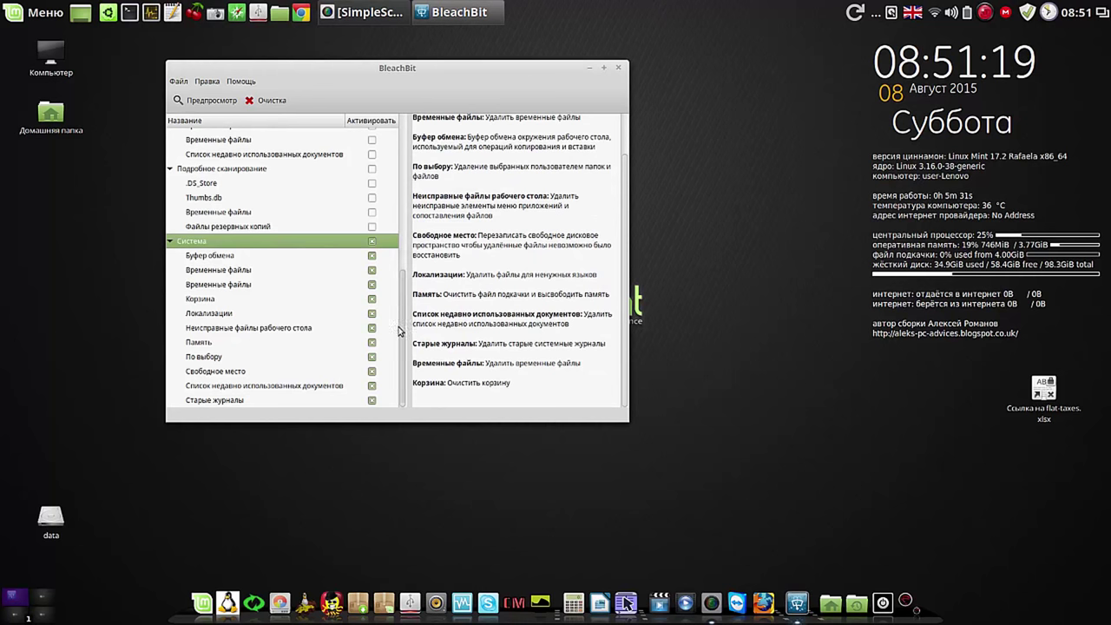
Step: Untick Старые журналы, recent documents, free-space wiping, По выбору, Память, broken desktop files and Локализации
{"action": "left_click", "coordinate": [374, 402]}
{"action": "left_click", "coordinate": [373, 385]}
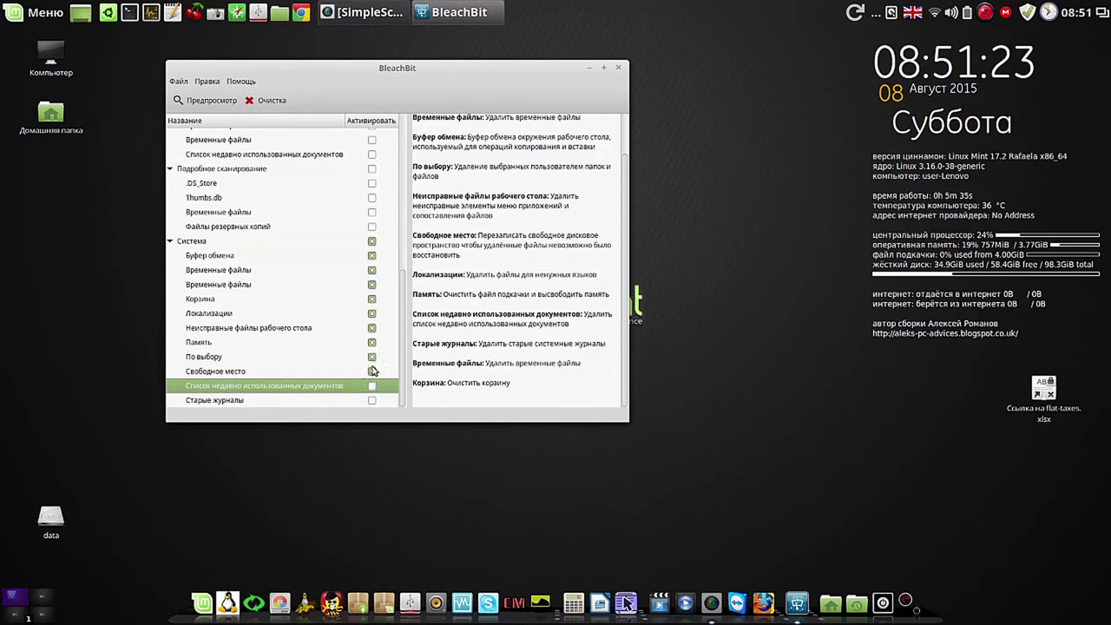
{"action": "left_click", "coordinate": [373, 371]}
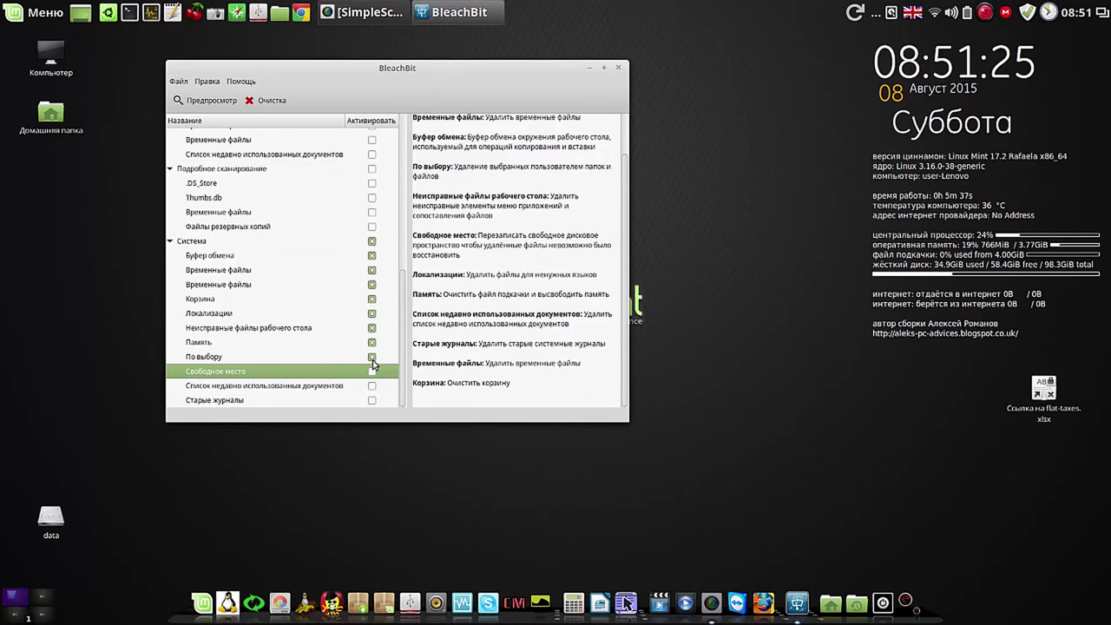
{"action": "left_click", "coordinate": [372, 357]}
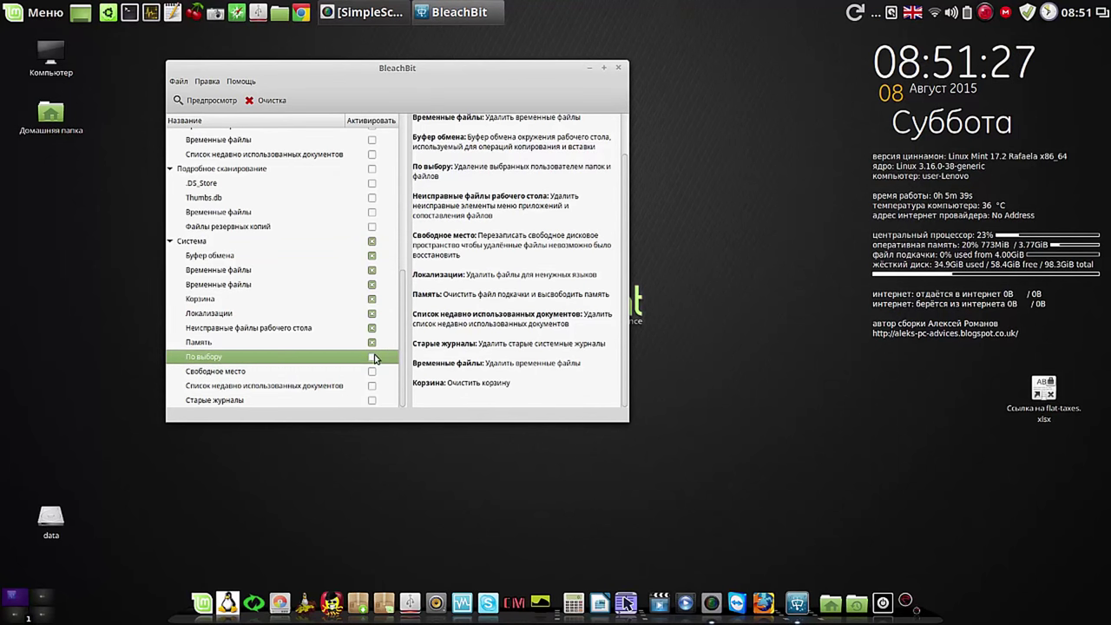
{"action": "left_click", "coordinate": [371, 342]}
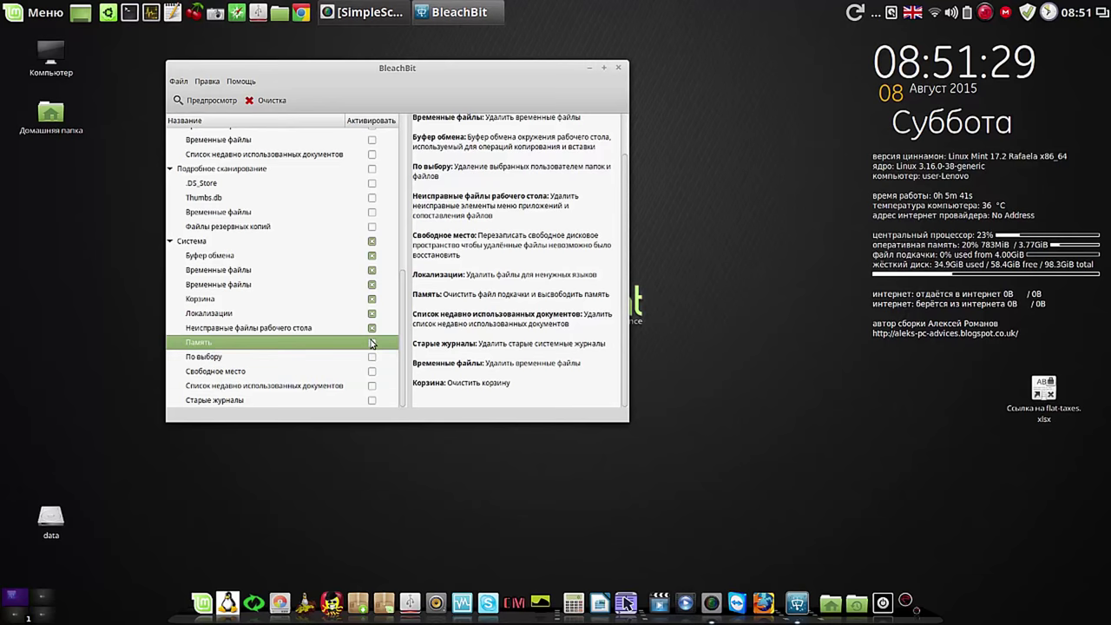
{"action": "left_click", "coordinate": [372, 328]}
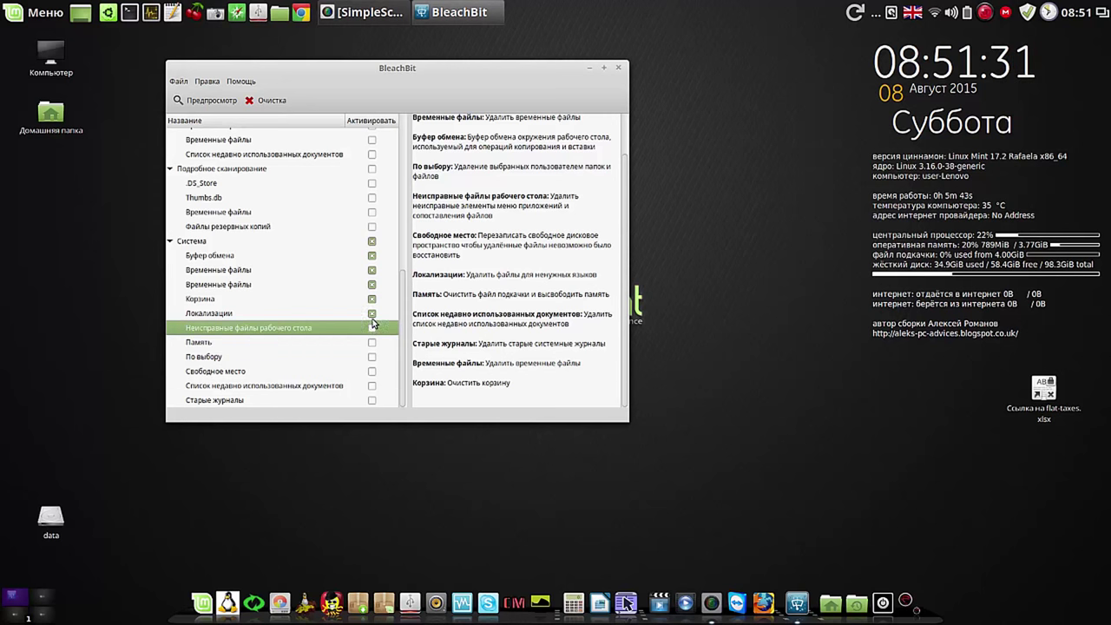
{"action": "left_click", "coordinate": [371, 315]}
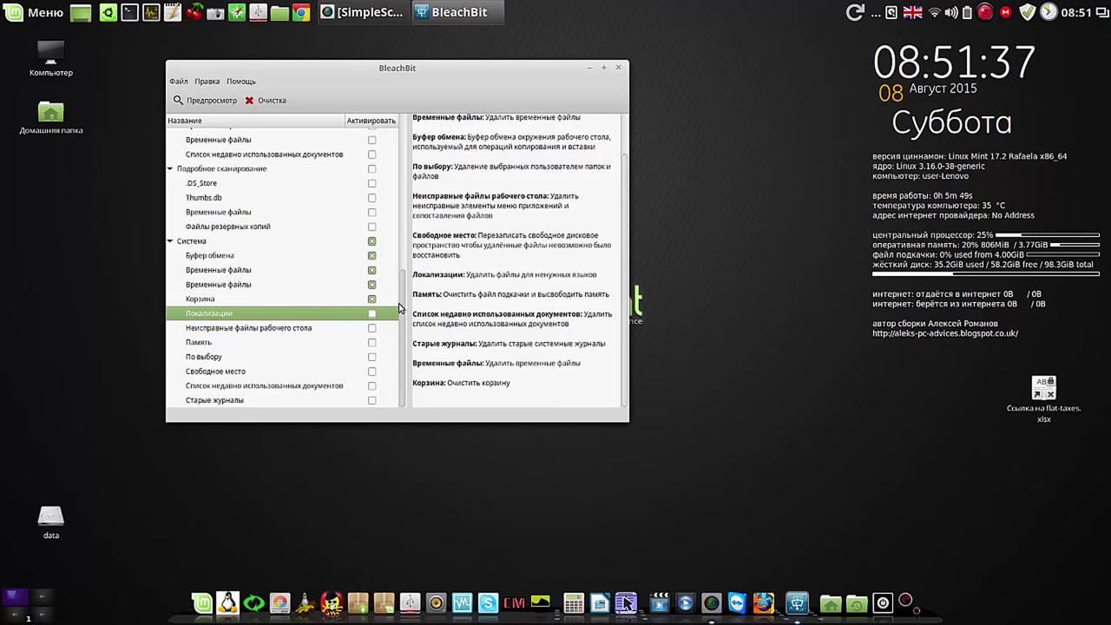
{"action": "left_click_drag", "start_coordinate": [401, 322], "coordinate": [415, 139]}
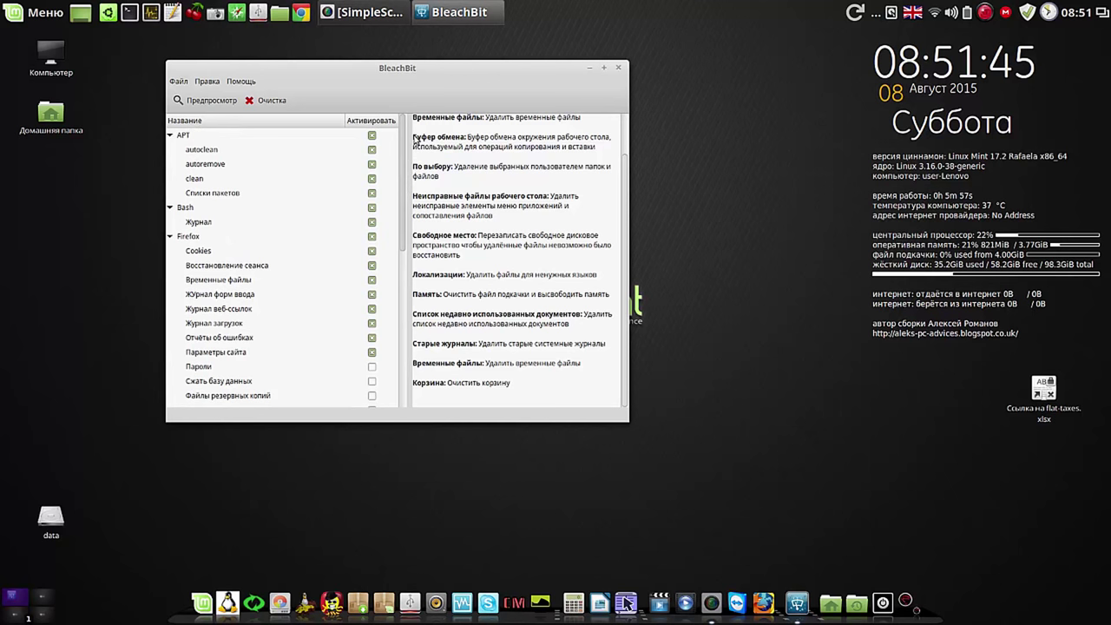
Step: Preview and run the cleaning, confirming deletion to free 157,9 MB from 156 files
{"action": "left_click", "coordinate": [191, 101]}
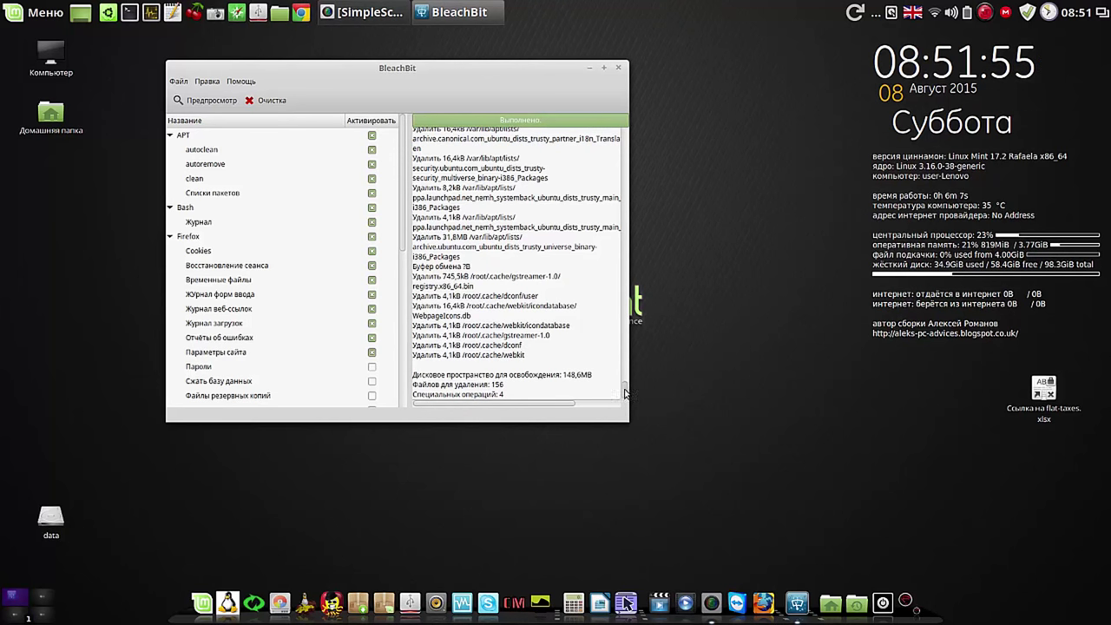
{"action": "left_click", "coordinate": [269, 101]}
{"action": "left_click", "coordinate": [475, 287]}
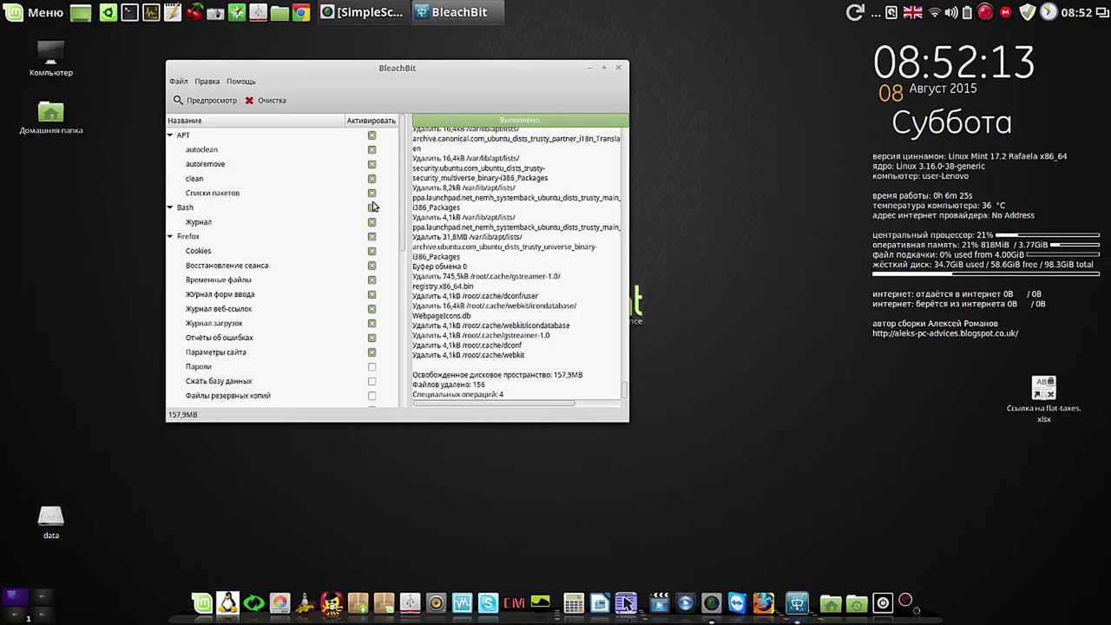
Step: Collapse the APT, Bash and Firefox groups and close BleachBit
{"action": "left_click", "coordinate": [170, 136]}
{"action": "left_click", "coordinate": [171, 149]}
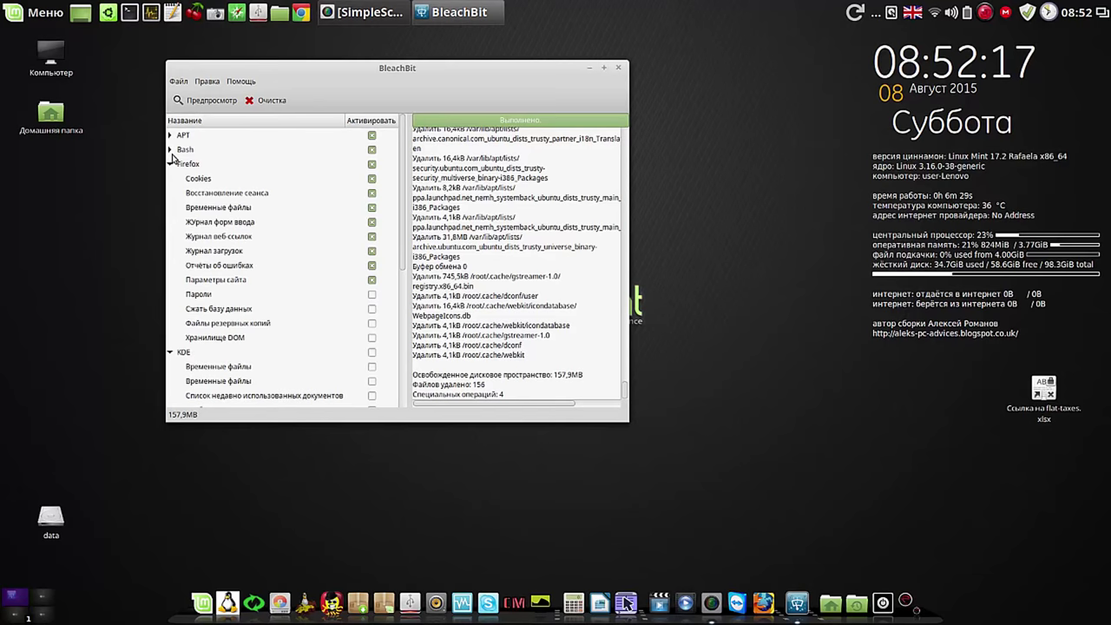
{"action": "left_click", "coordinate": [170, 164]}
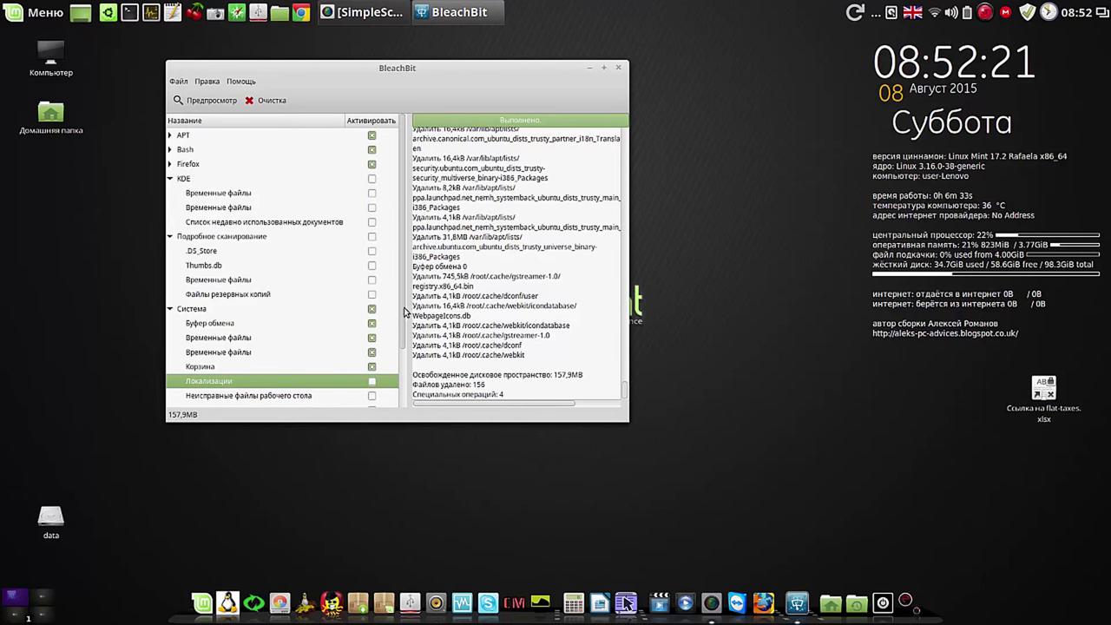
{"action": "left_click_drag", "start_coordinate": [402, 313], "coordinate": [404, 388]}
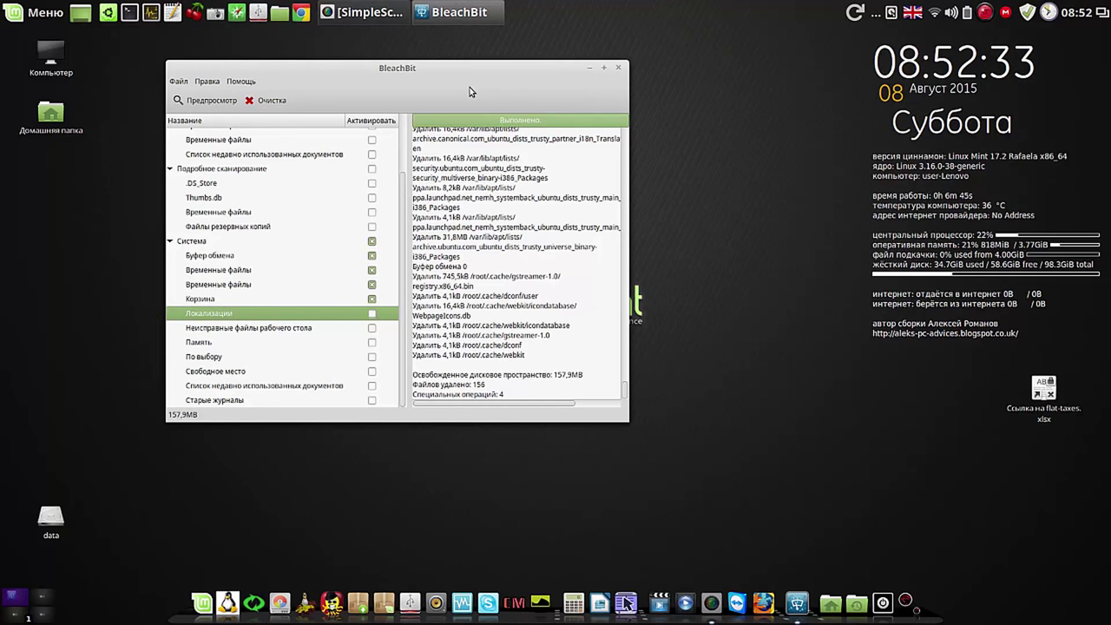
{"action": "left_click", "coordinate": [618, 69]}
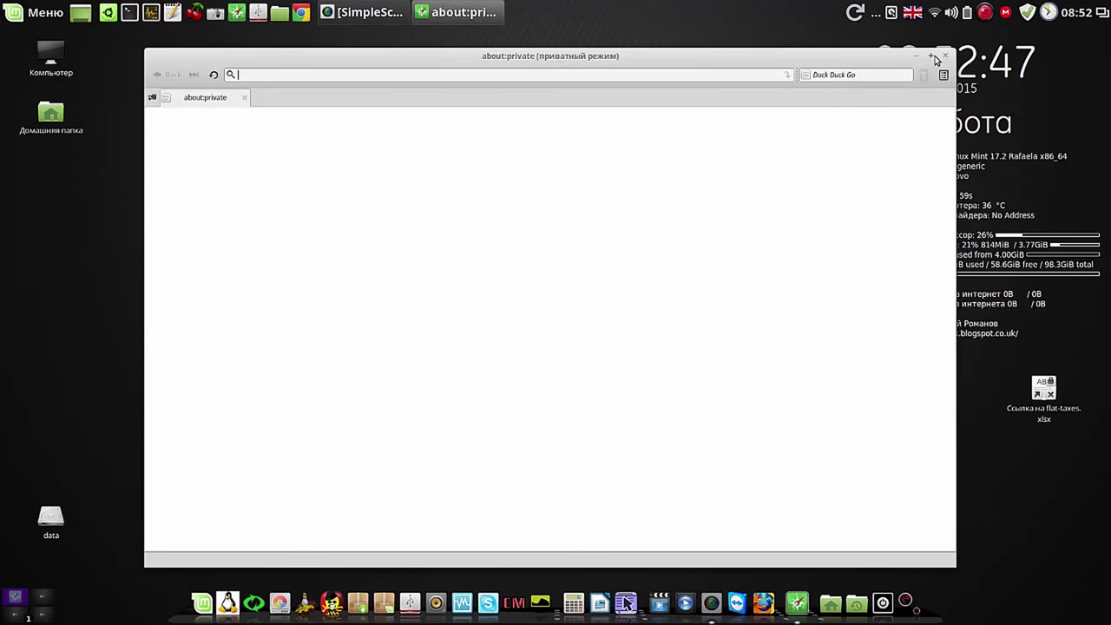
Step: Close Midori's about:private window and launch Ubuntu Tweak from the top panel
{"action": "left_click", "coordinate": [946, 56]}
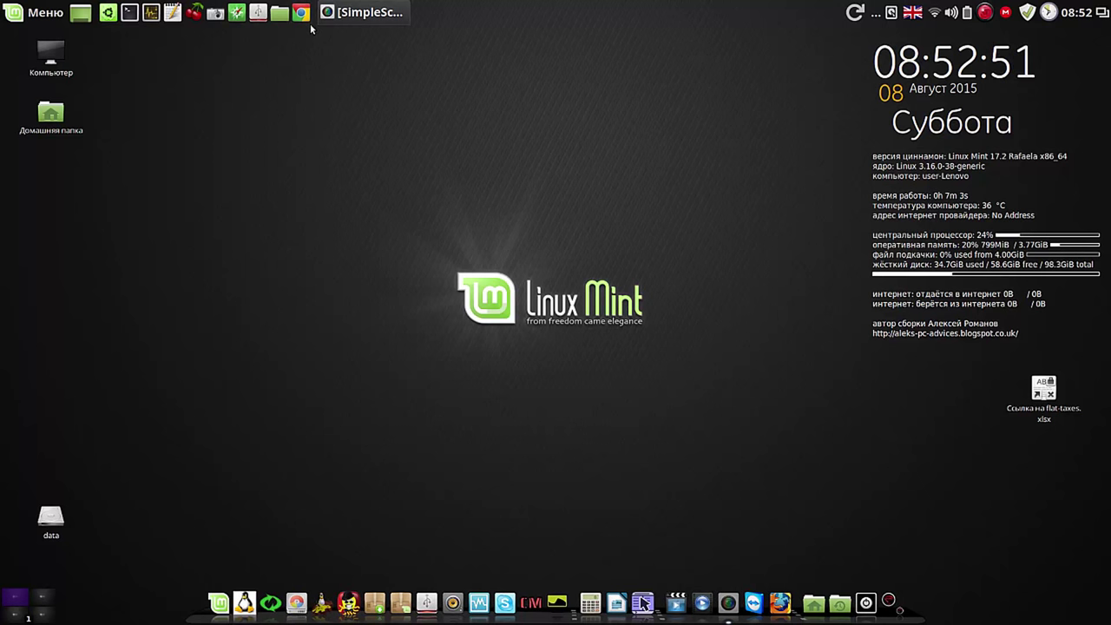
{"action": "left_click", "coordinate": [108, 12]}
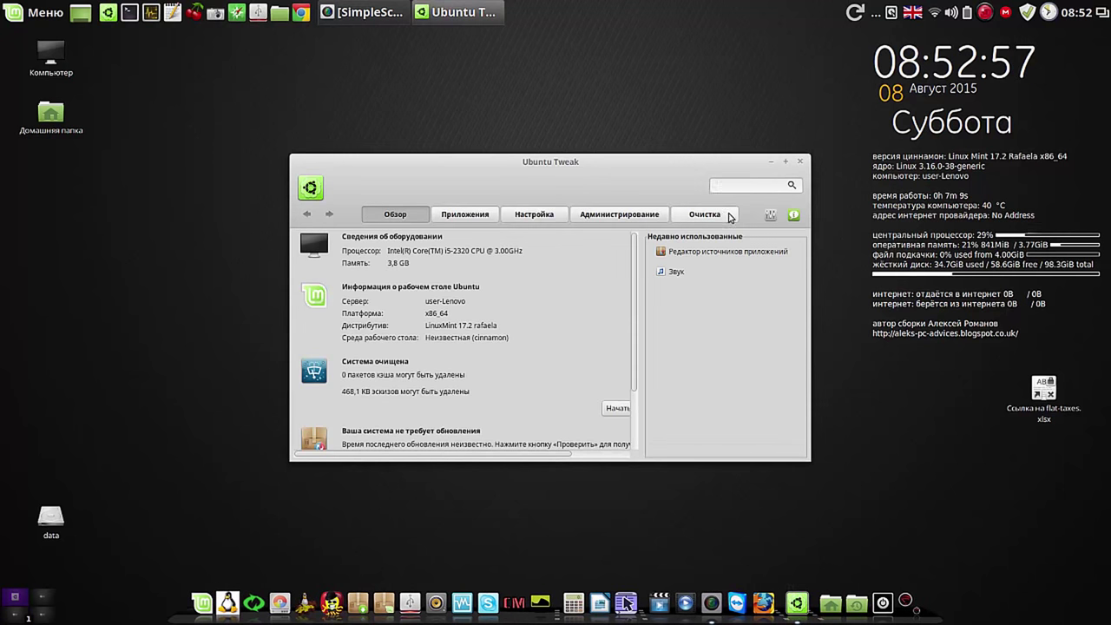
Step: Open Ubuntu Tweak's Очистка page and select the 365.3 MB Chrome cache (Кэш Chrome)
{"action": "left_click", "coordinate": [705, 214]}
{"action": "left_click_drag", "start_coordinate": [668, 165], "coordinate": [467, 85]}
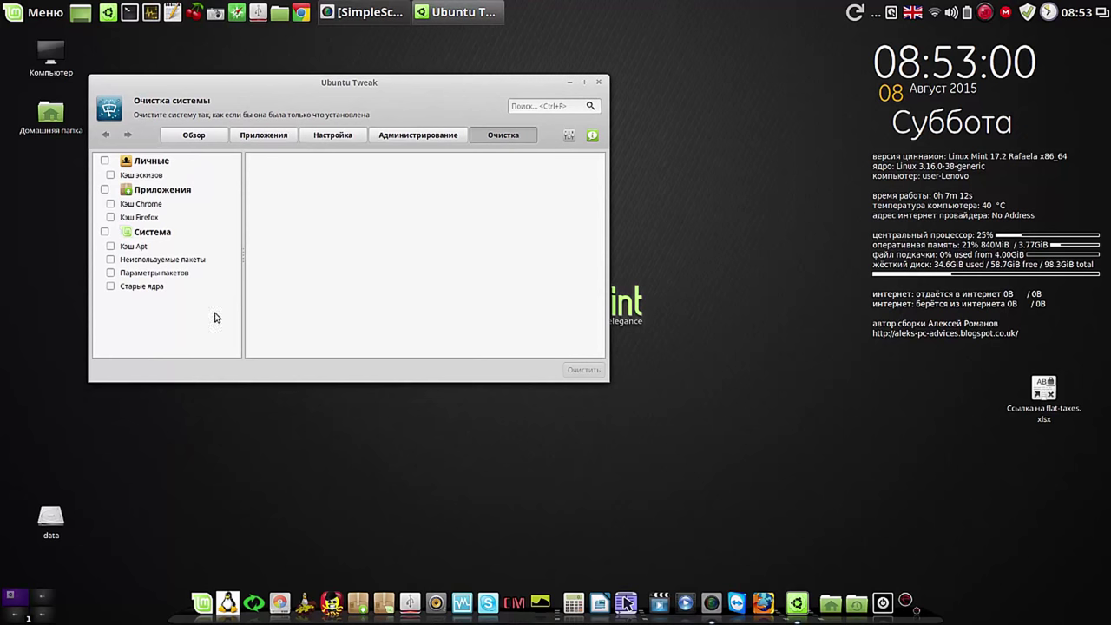
{"action": "left_click", "coordinate": [105, 189]}
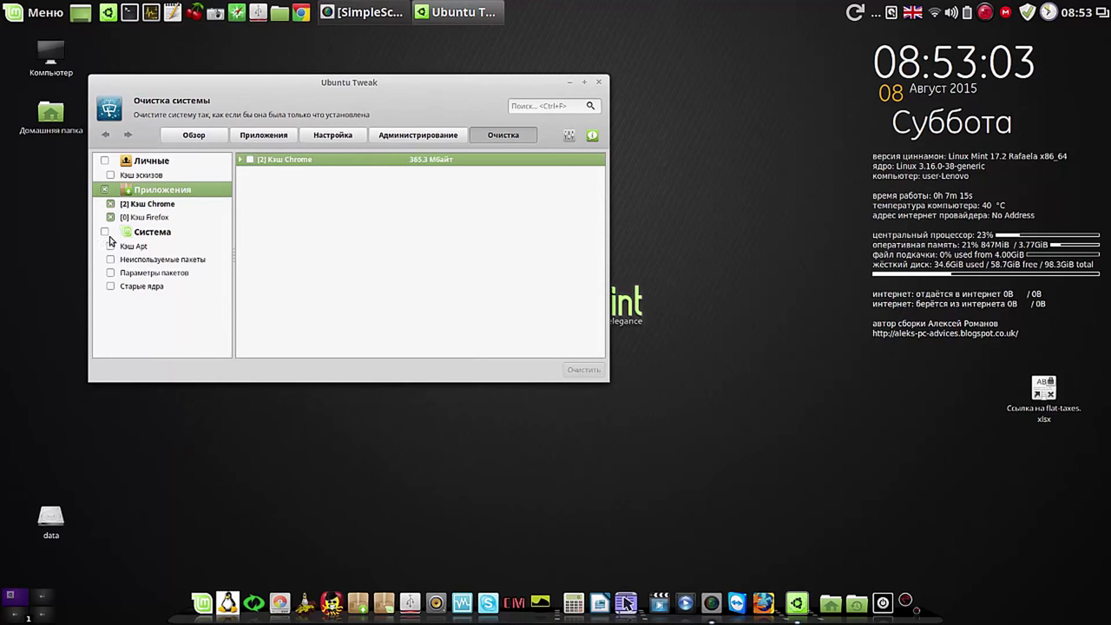
{"action": "left_click", "coordinate": [105, 232]}
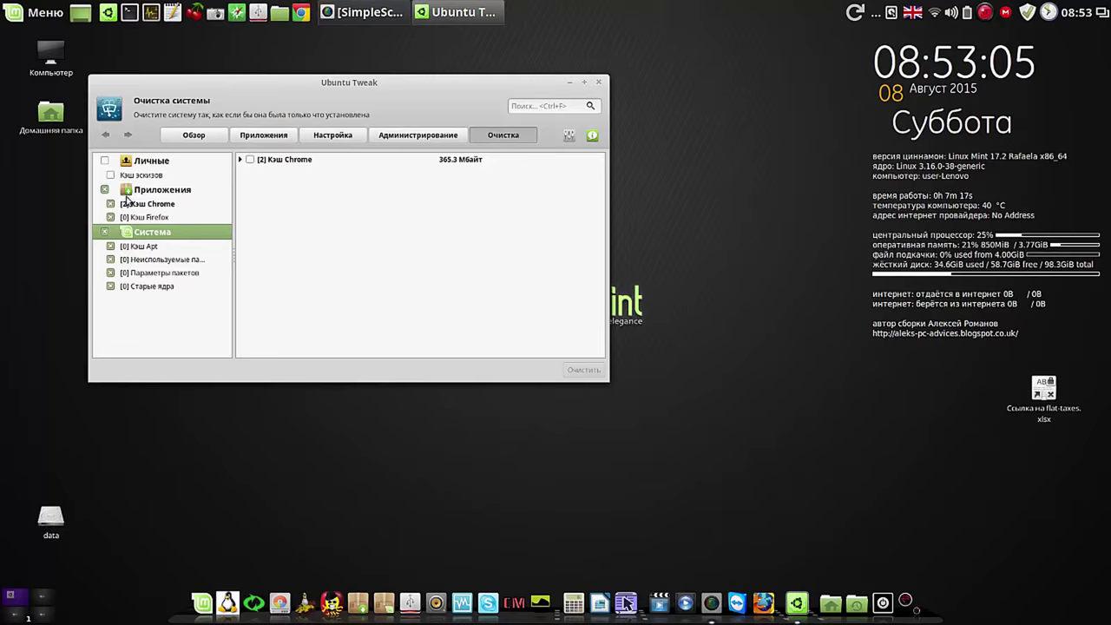
{"action": "left_click", "coordinate": [128, 195]}
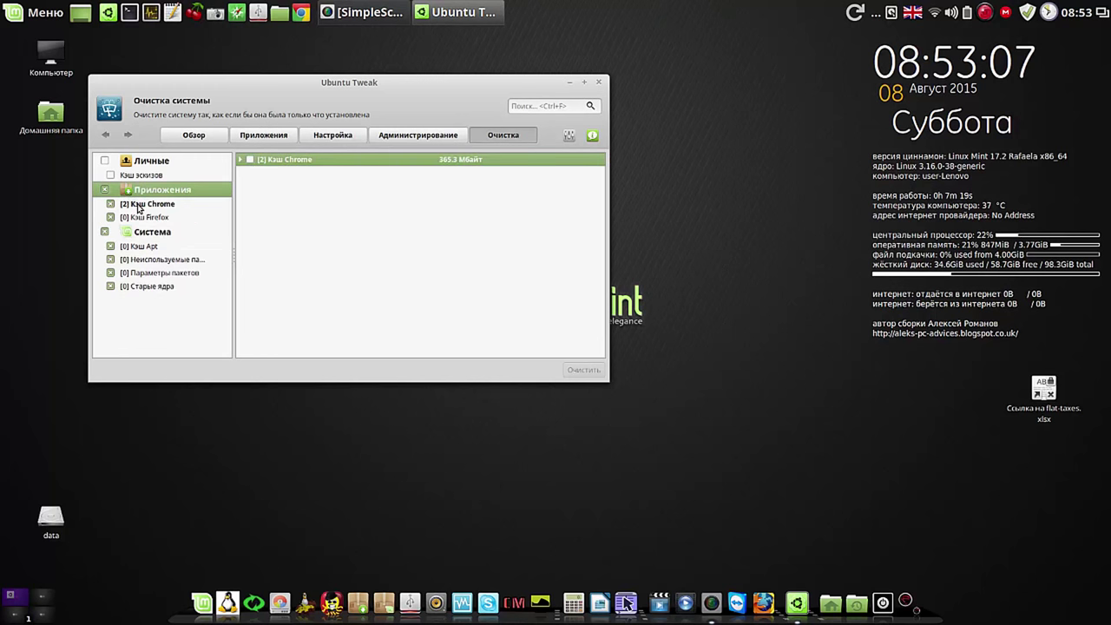
{"action": "left_click", "coordinate": [138, 207]}
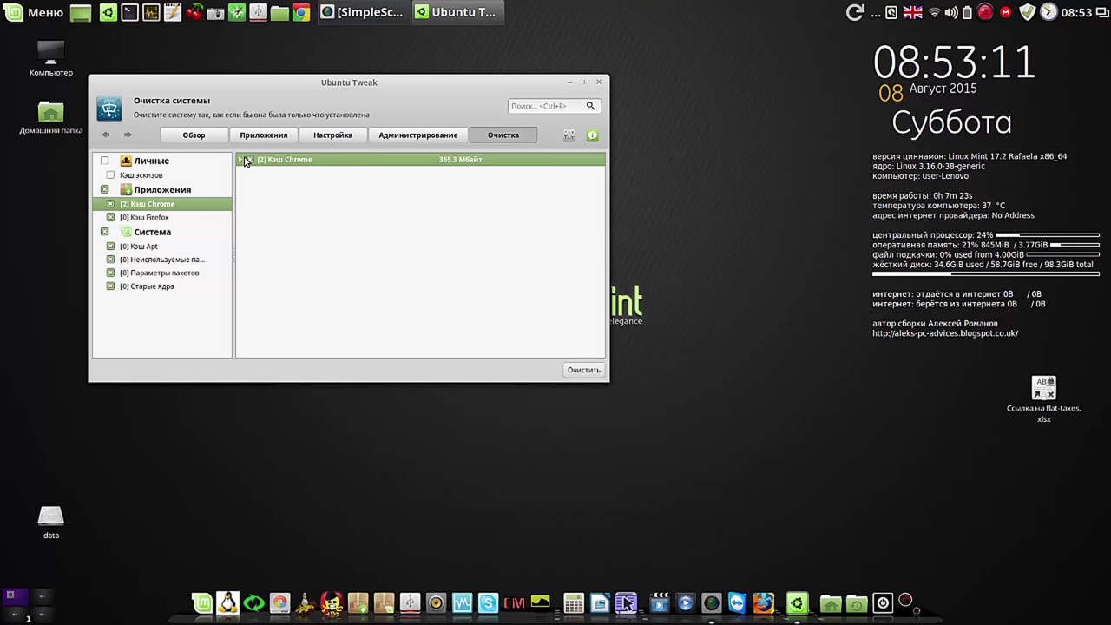
{"action": "left_click", "coordinate": [239, 161]}
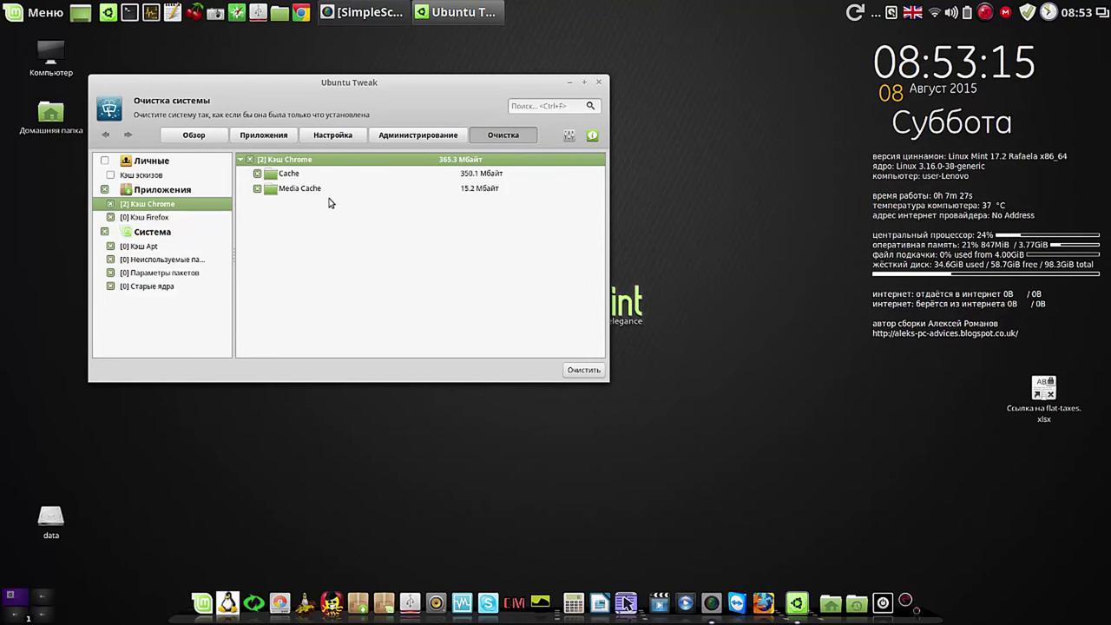
Step: Clean the Chrome cache, authorising with the account password, then close Ubuntu Tweak
{"action": "left_click", "coordinate": [572, 374]}
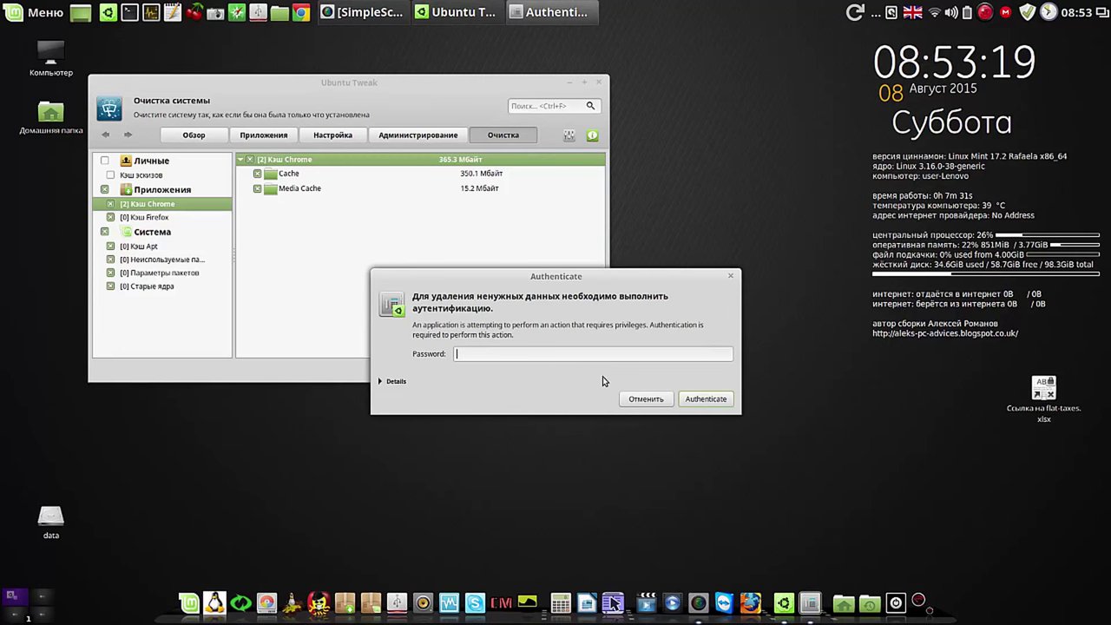
{"action": "type", "text": "****"}
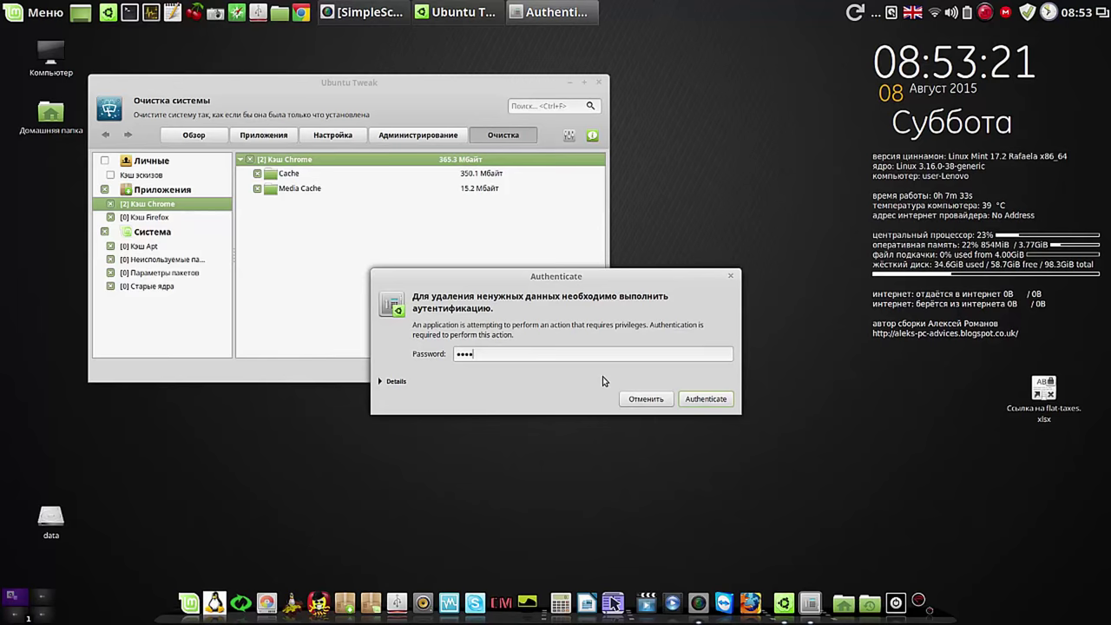
{"action": "key", "text": "Return"}
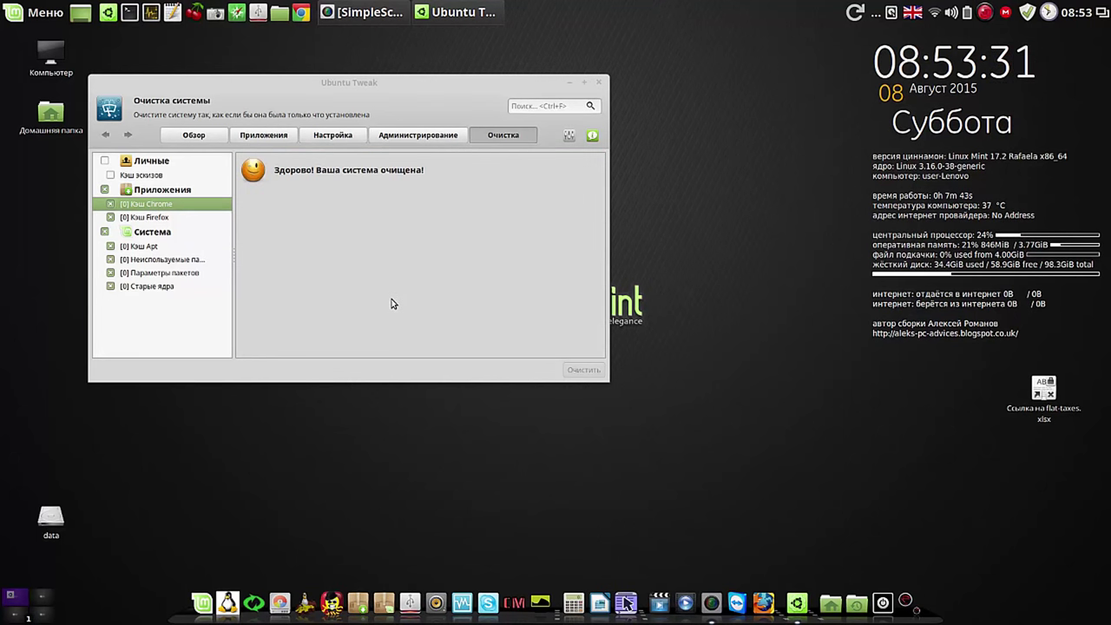
{"action": "left_click", "coordinate": [599, 84]}
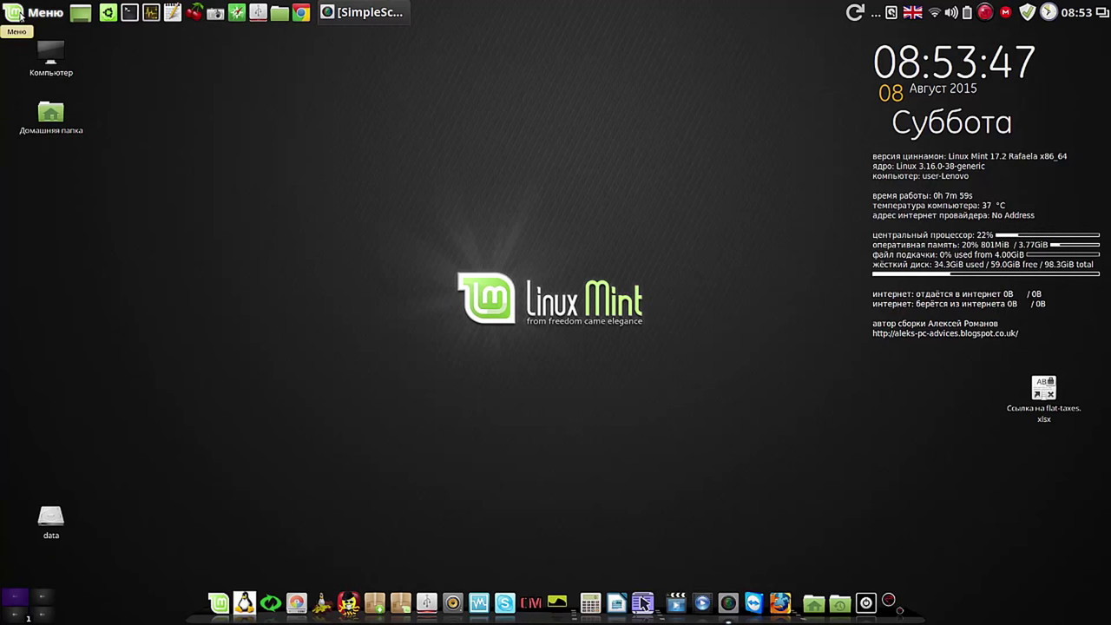
Step: Launch the regular BleachBit, not the Administrator entry, from the Mint Меню
{"action": "left_click", "coordinate": [19, 16]}
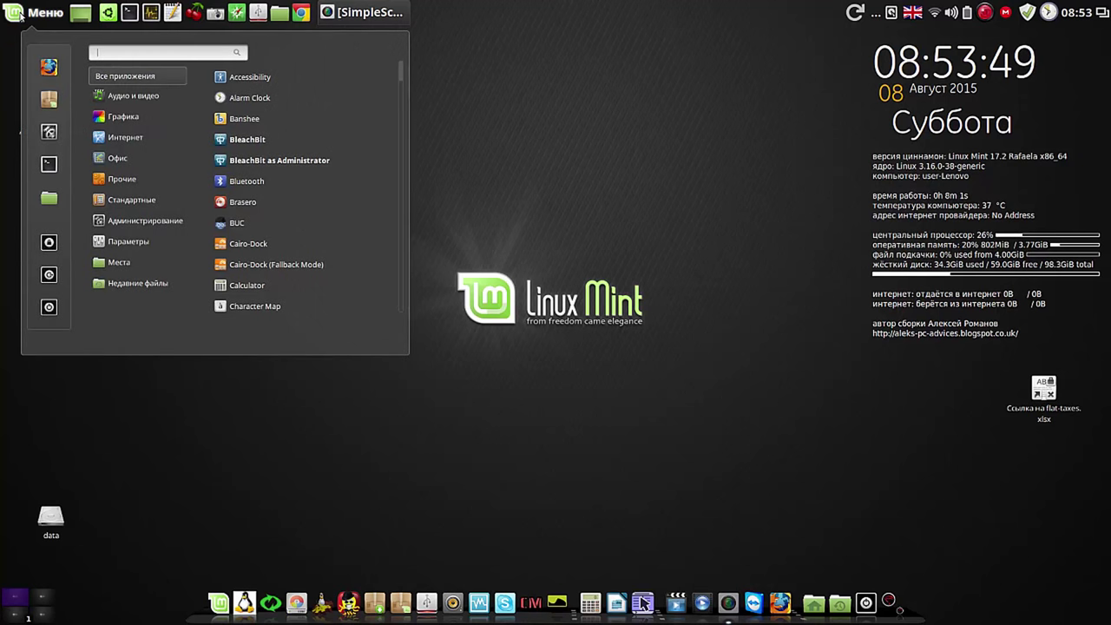
{"action": "left_click", "coordinate": [286, 145]}
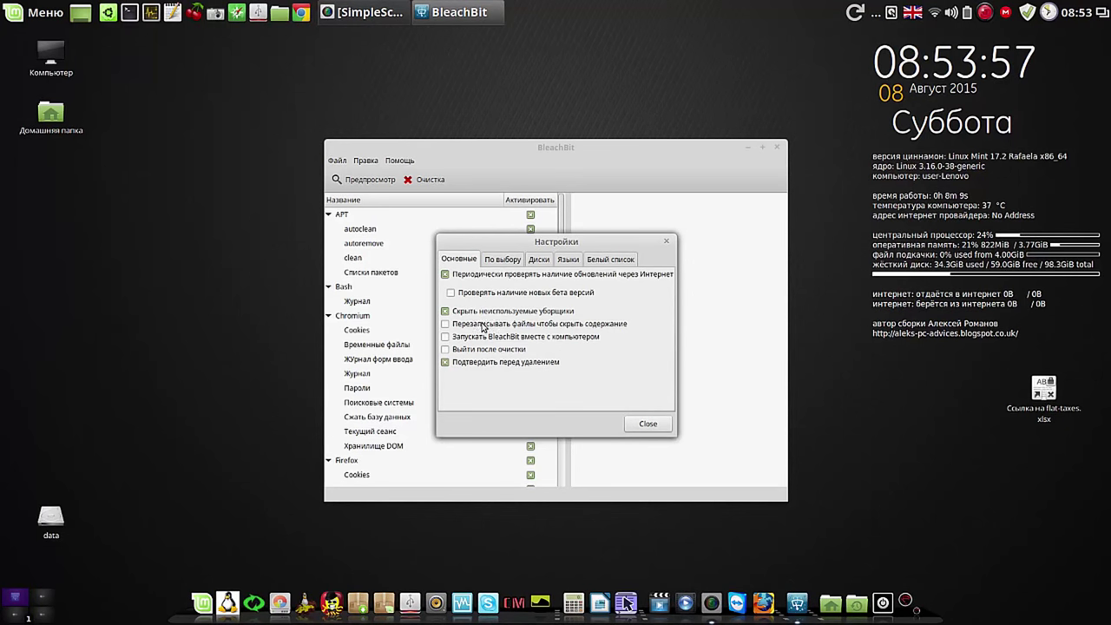
Step: Close Настройки and untick Chromium's DOM storage, database compaction and search engines
{"action": "left_click", "coordinate": [653, 422]}
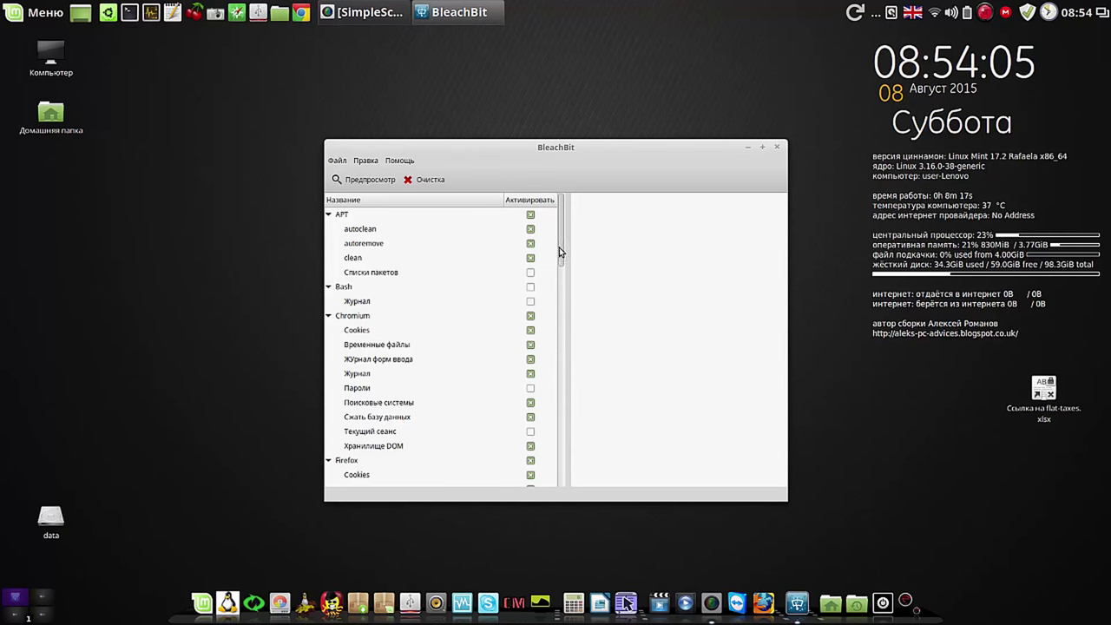
{"action": "left_click_drag", "start_coordinate": [560, 251], "coordinate": [568, 278]}
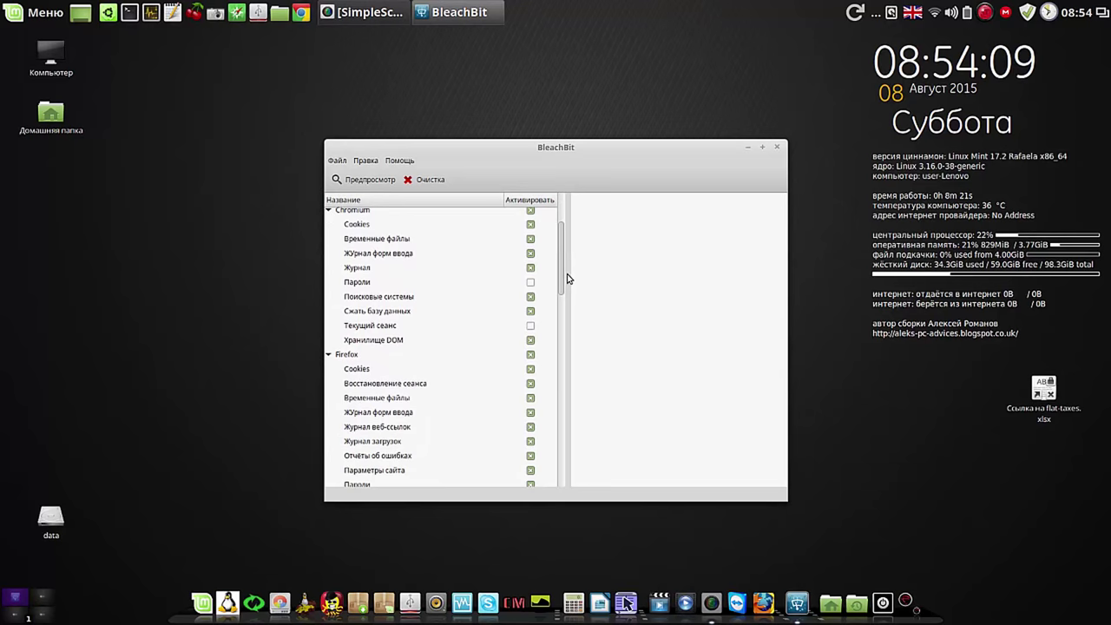
{"action": "left_click", "coordinate": [530, 342]}
{"action": "left_click", "coordinate": [530, 341]}
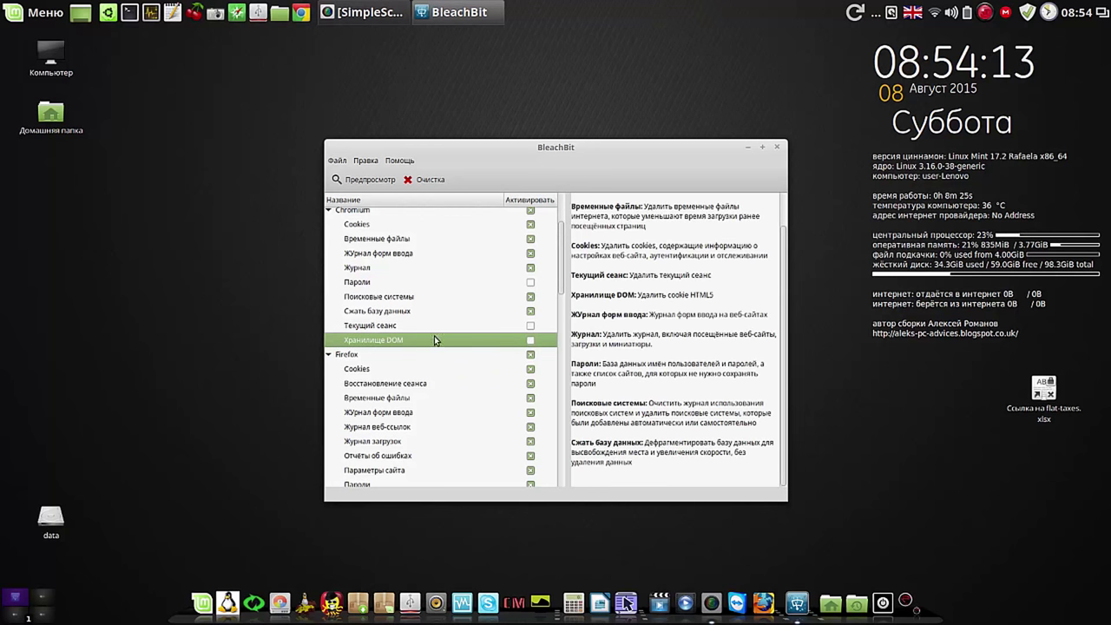
{"action": "left_click", "coordinate": [530, 312]}
{"action": "left_click", "coordinate": [530, 311]}
{"action": "left_click", "coordinate": [530, 298]}
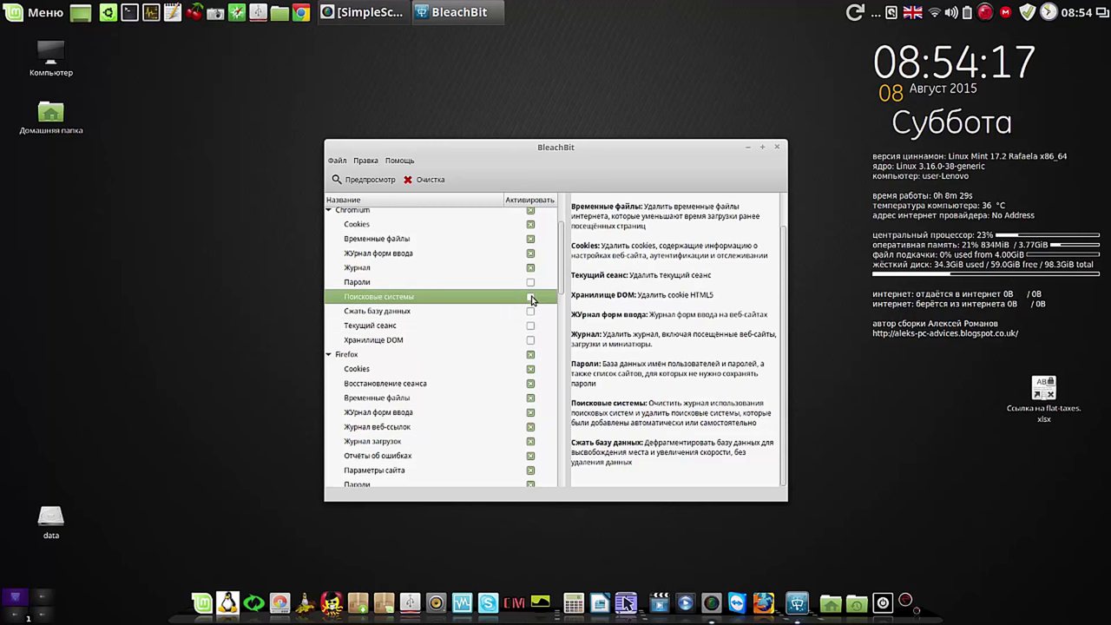
{"action": "left_click", "coordinate": [530, 297]}
Step: Tick Bash history and APT package lists (Списки пакетов) for cleaning
{"action": "left_click_drag", "start_coordinate": [562, 276], "coordinate": [559, 255]}
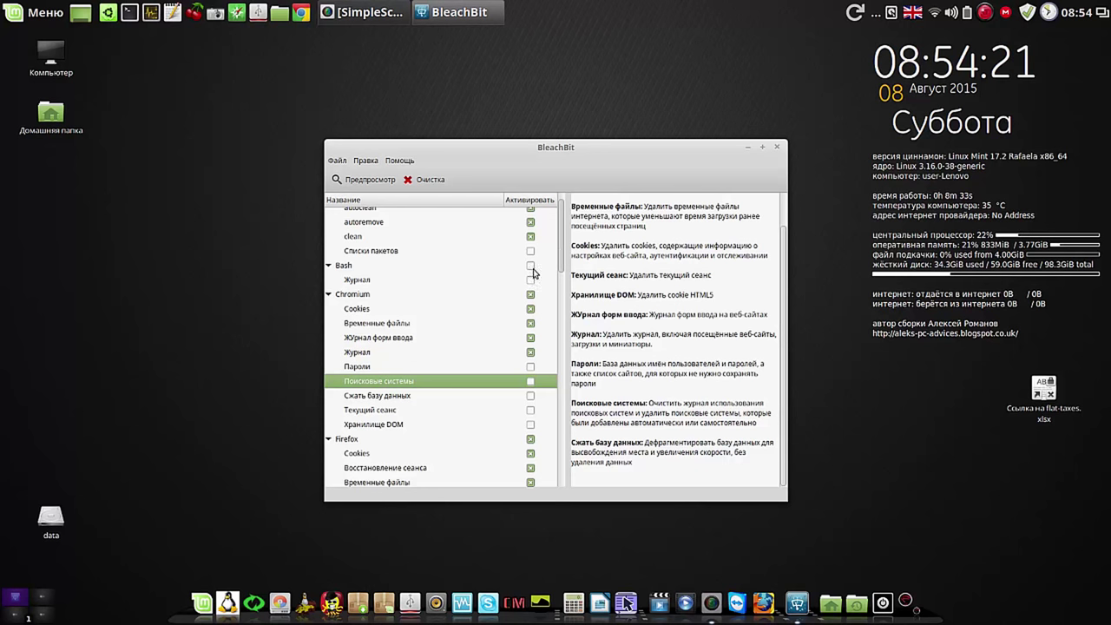
{"action": "left_click", "coordinate": [531, 266]}
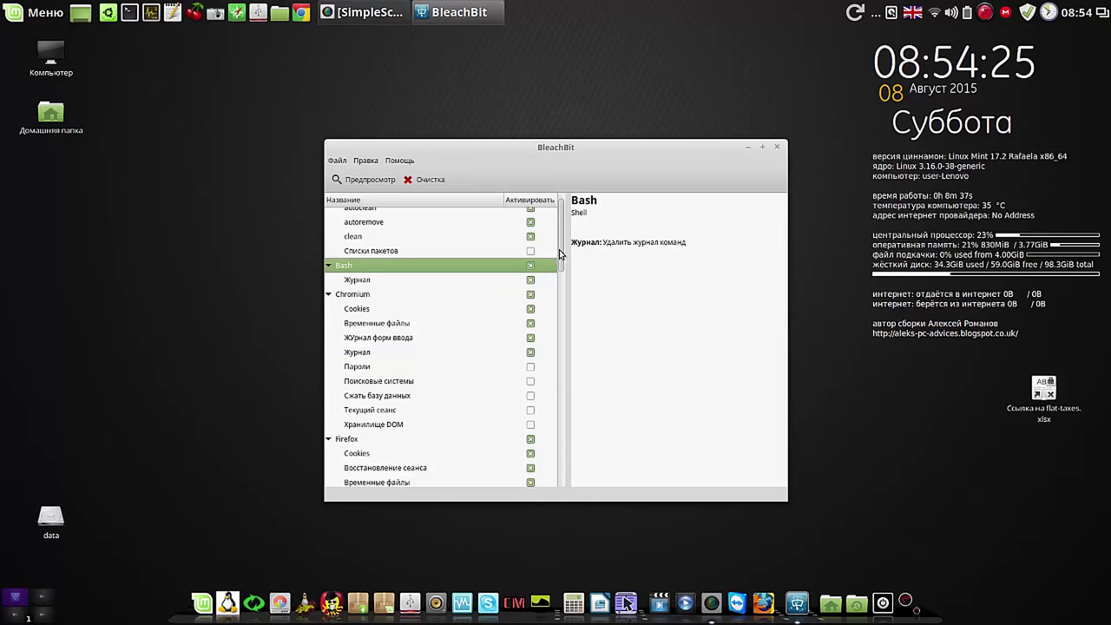
{"action": "scroll", "coordinate": [559, 247], "scroll_direction": "up", "scroll_amount": 1}
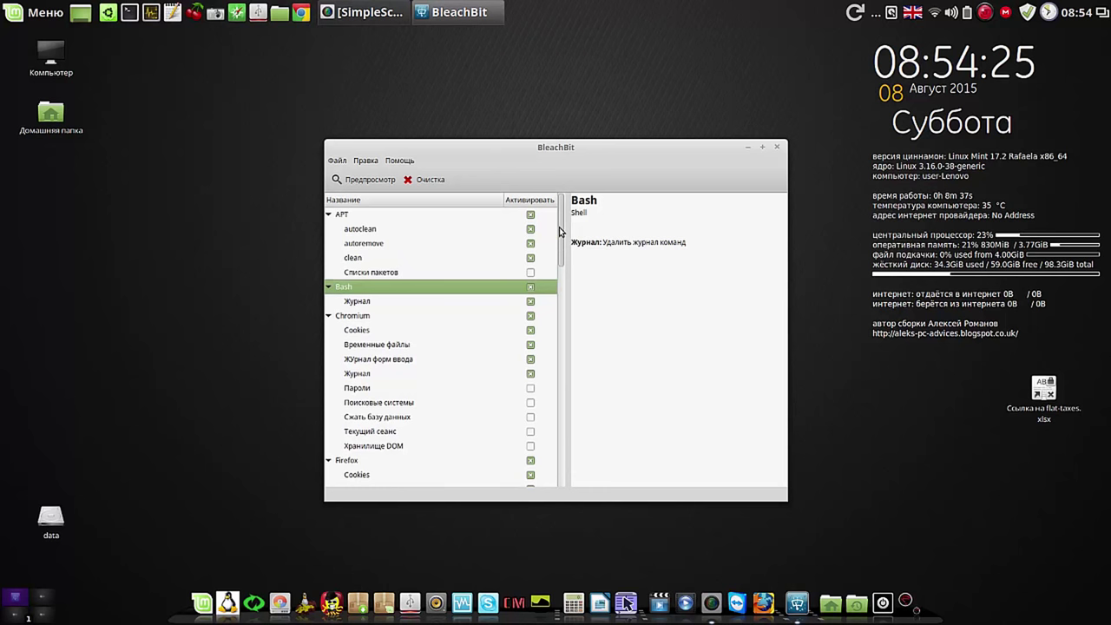
{"action": "left_click", "coordinate": [530, 274]}
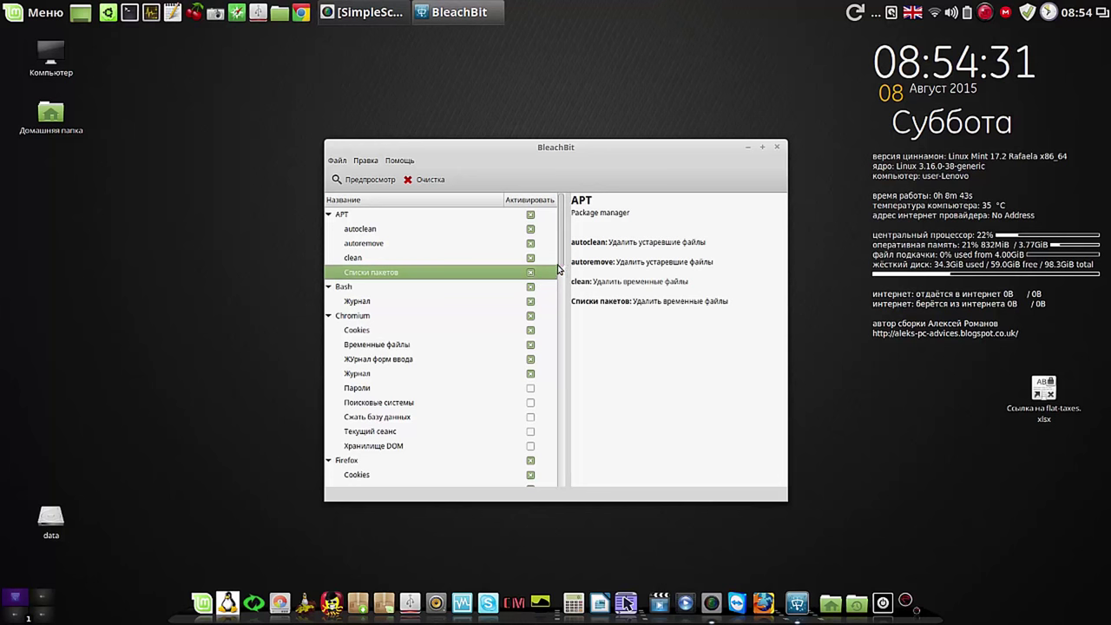
Step: Untick Firefox DOM storage, database compaction and saved passwords
{"action": "left_click_drag", "start_coordinate": [559, 262], "coordinate": [560, 335]}
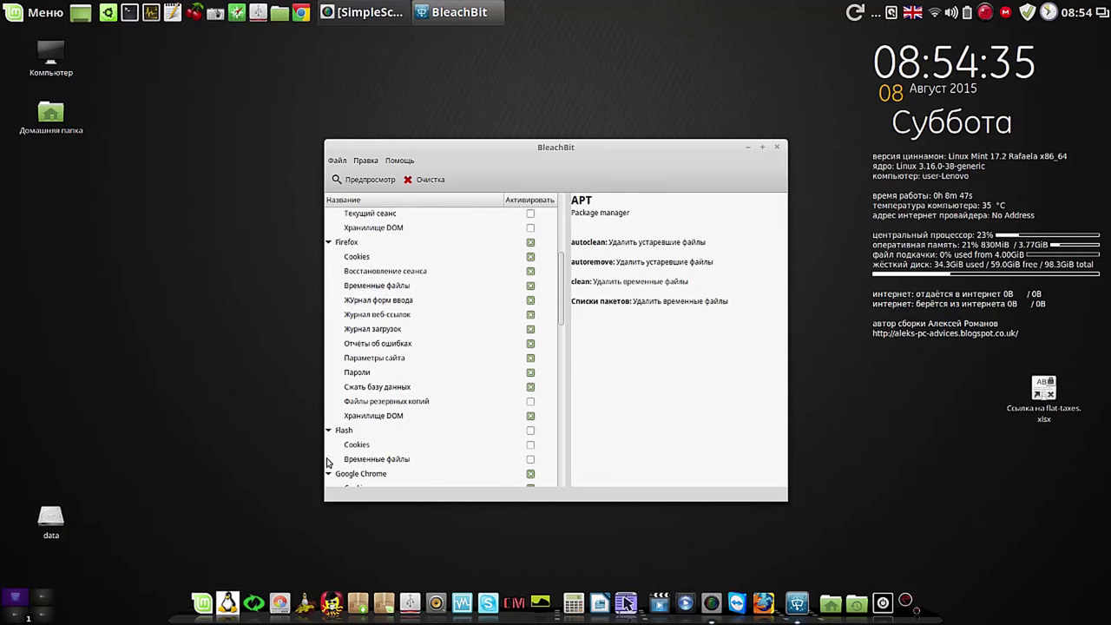
{"action": "left_click", "coordinate": [530, 417]}
{"action": "left_click", "coordinate": [529, 388]}
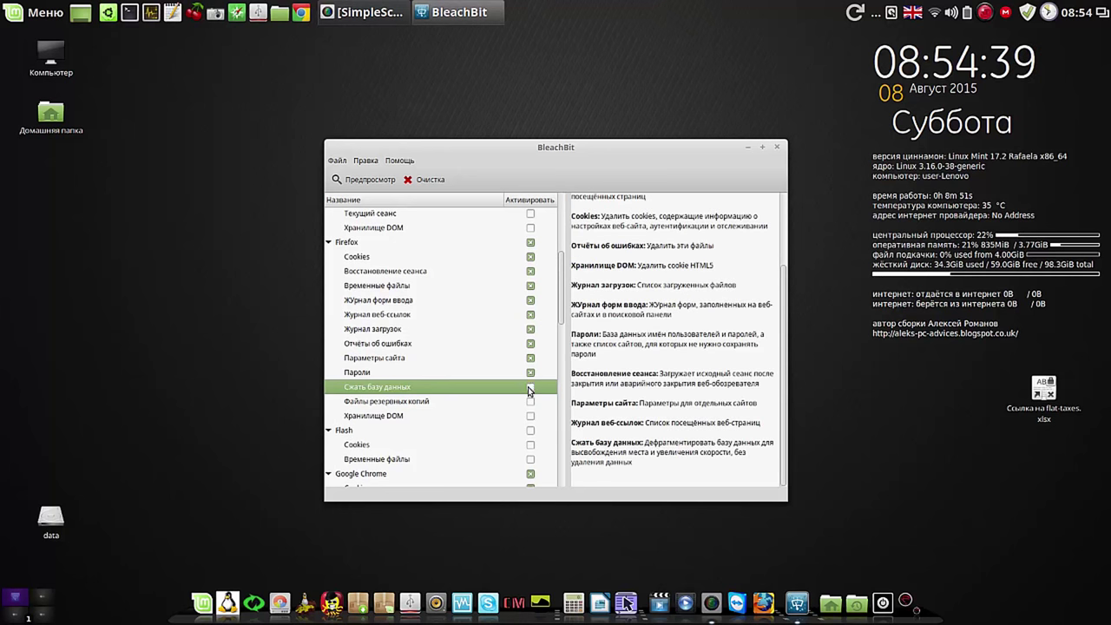
{"action": "left_click", "coordinate": [530, 373]}
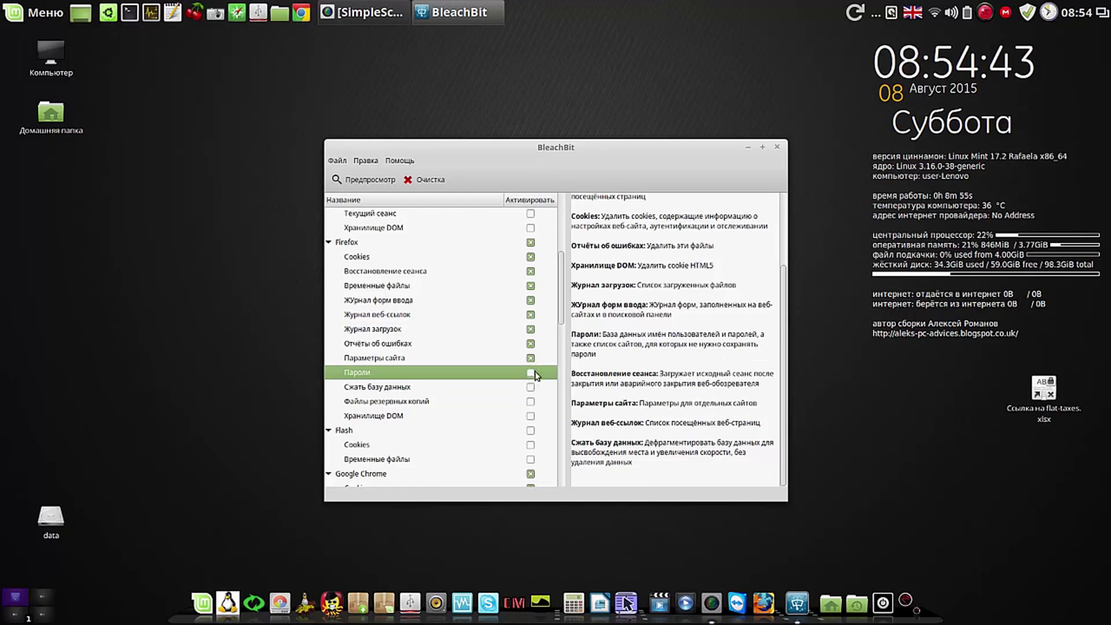
Step: Tick Flash, and untick Google Chrome DOM storage, database compaction, session and search engines
{"action": "scroll", "coordinate": [562, 335], "scroll_direction": "down", "scroll_amount": 2}
{"action": "left_click_drag", "start_coordinate": [562, 335], "coordinate": [566, 361]}
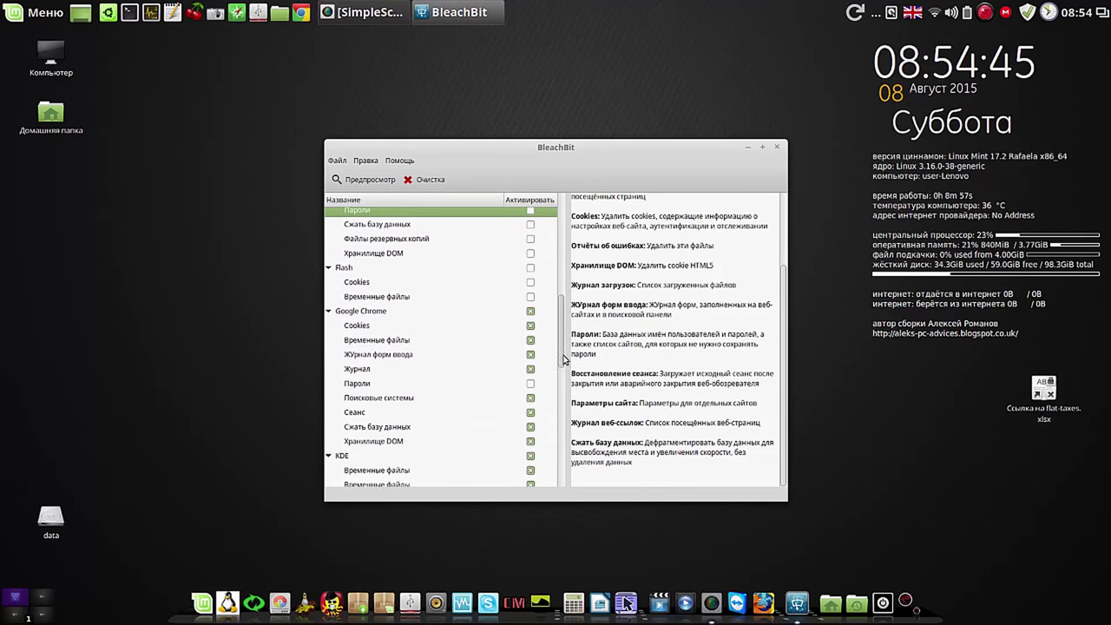
{"action": "left_click", "coordinate": [530, 267]}
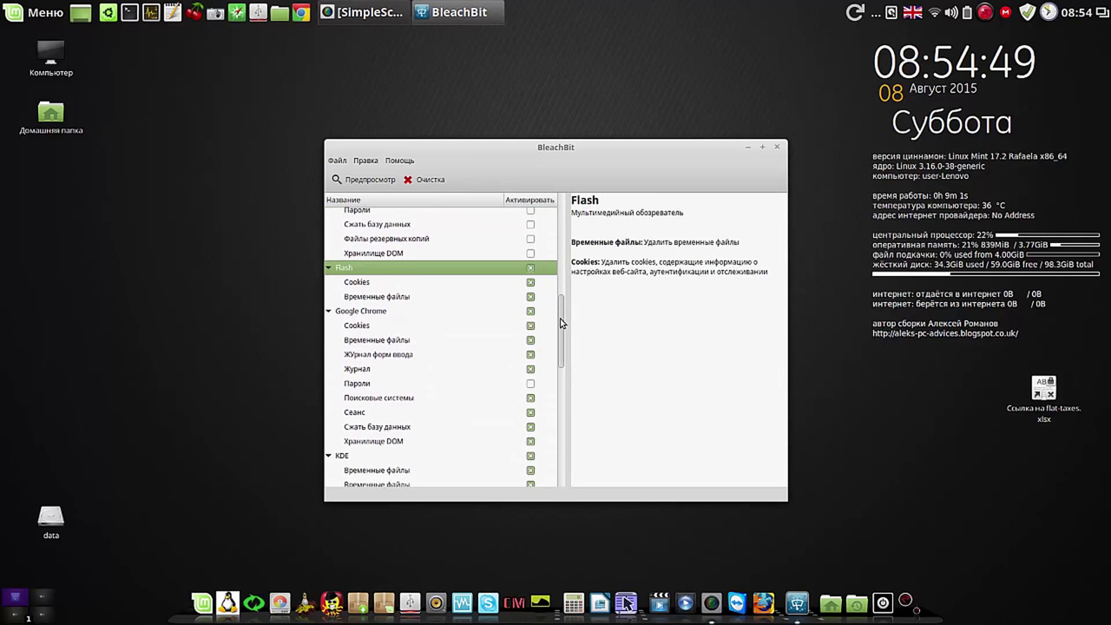
{"action": "scroll", "coordinate": [538, 346], "scroll_direction": "down", "scroll_amount": 2}
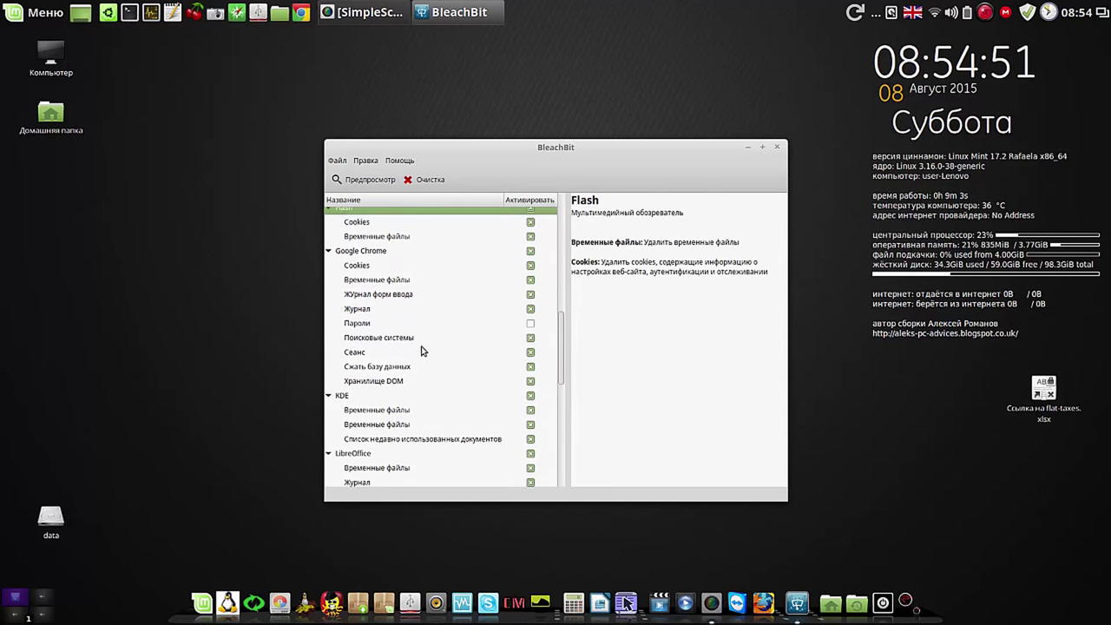
{"action": "left_click", "coordinate": [530, 381]}
{"action": "left_click", "coordinate": [532, 367]}
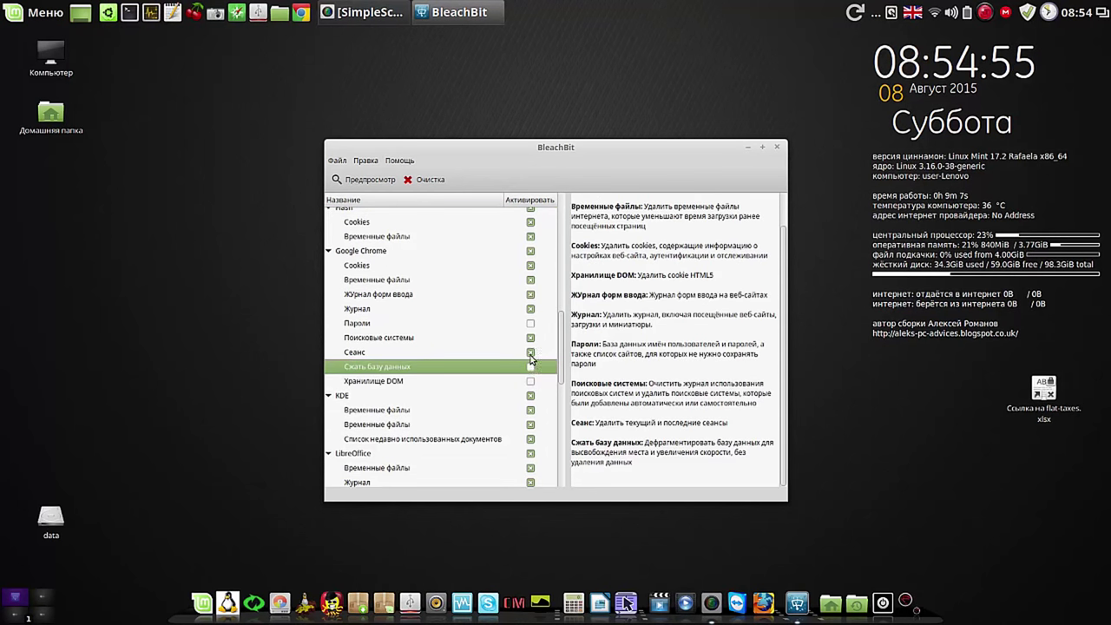
{"action": "left_click", "coordinate": [531, 352]}
{"action": "left_click", "coordinate": [532, 338]}
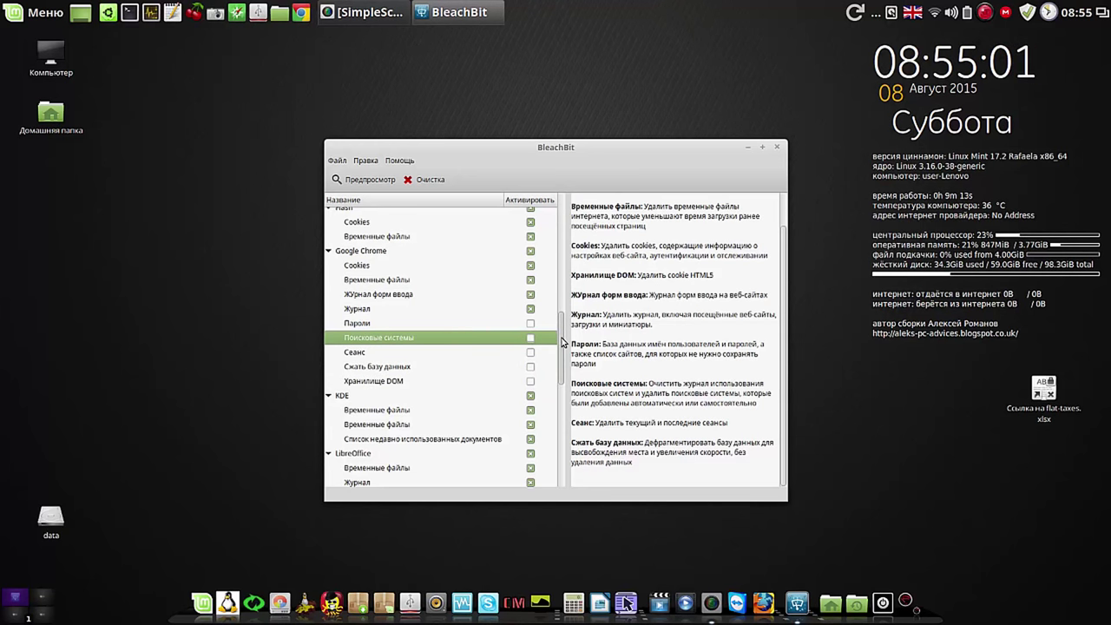
Step: Untick all KDE items and preview the cleanup, estimating 55MB to free
{"action": "left_click_drag", "start_coordinate": [565, 343], "coordinate": [566, 383]}
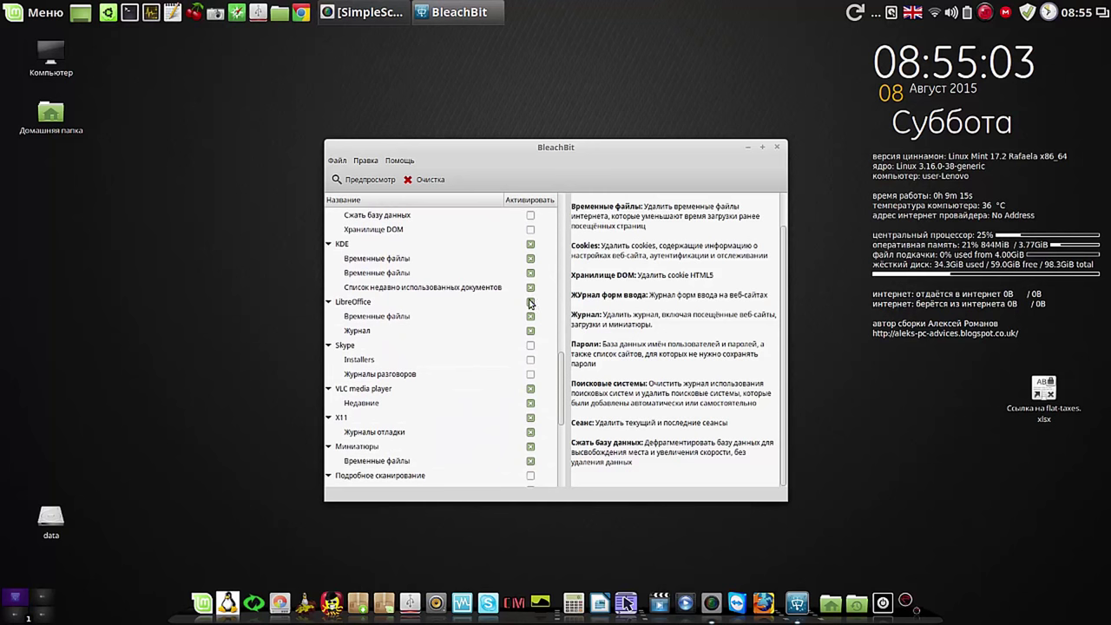
{"action": "left_click", "coordinate": [530, 244]}
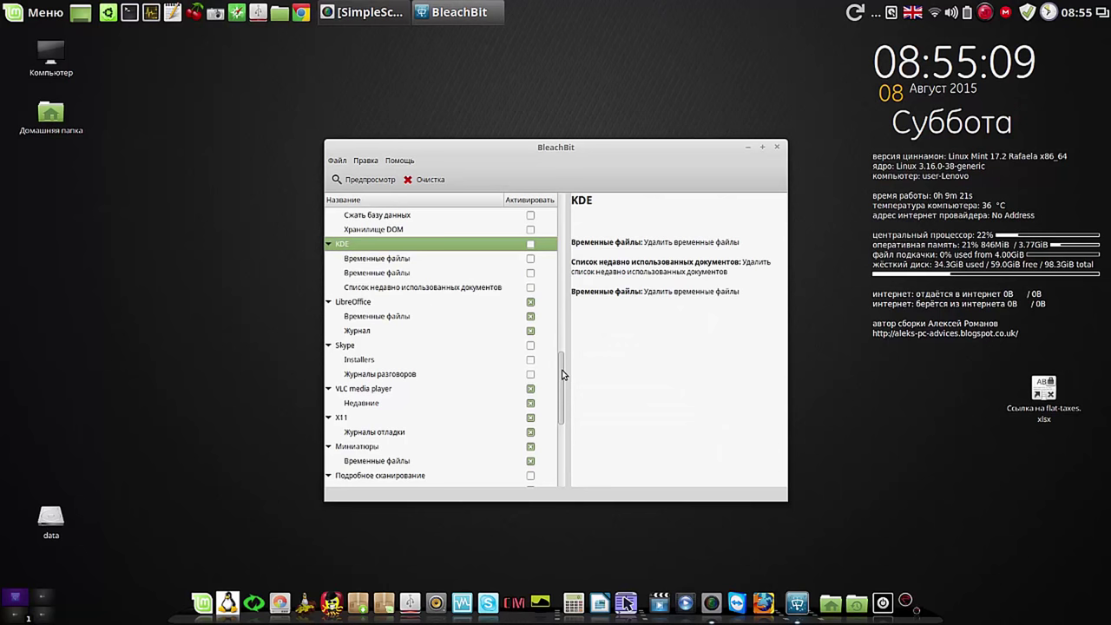
{"action": "left_click_drag", "start_coordinate": [561, 374], "coordinate": [566, 408]}
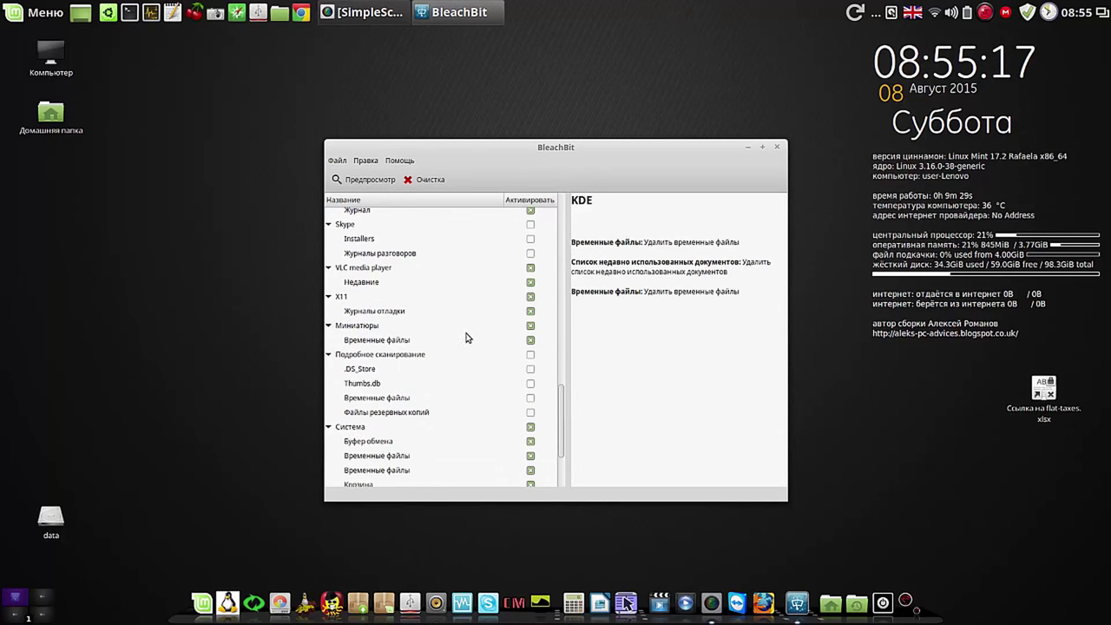
{"action": "left_click_drag", "start_coordinate": [563, 399], "coordinate": [570, 439]}
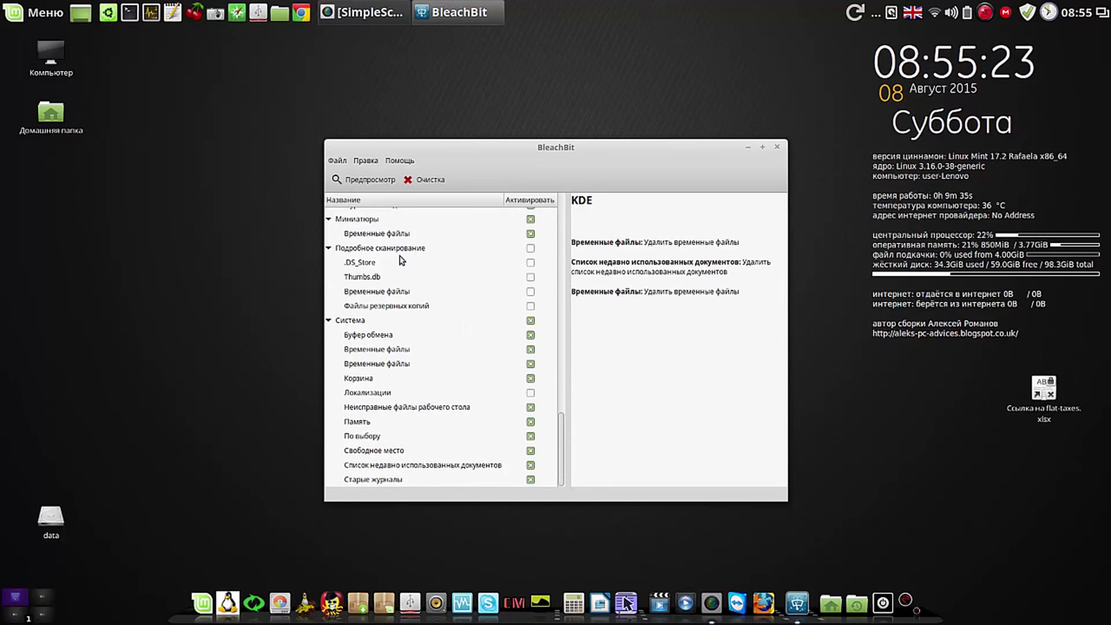
{"action": "left_click", "coordinate": [362, 179]}
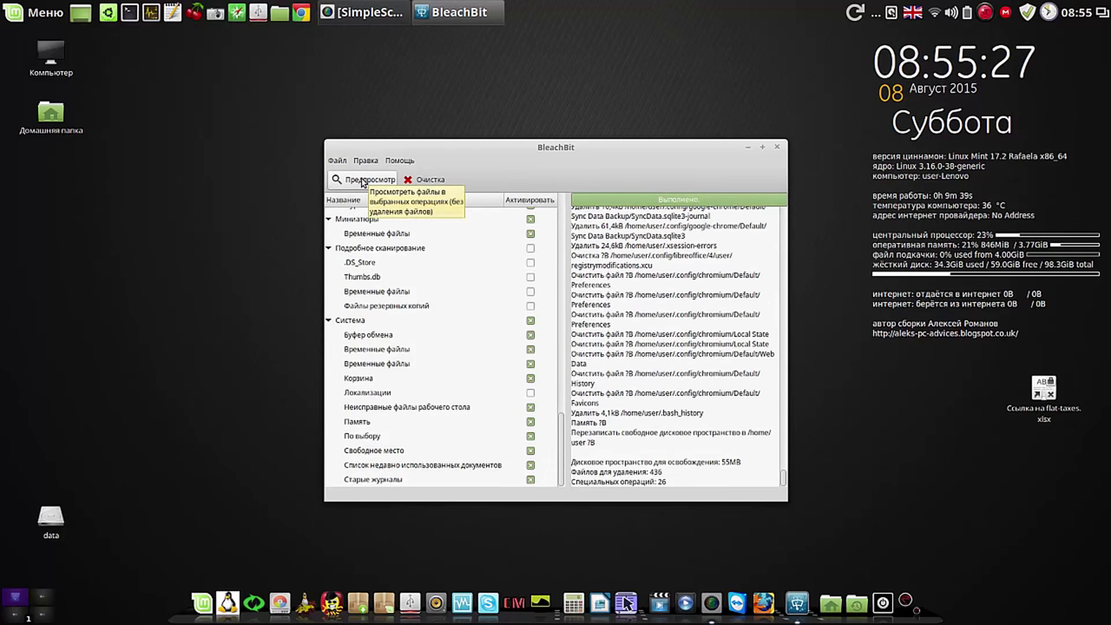
Step: Run the cleanup and confirm permanent deletion of the files (51,4MB)
{"action": "left_click", "coordinate": [430, 181]}
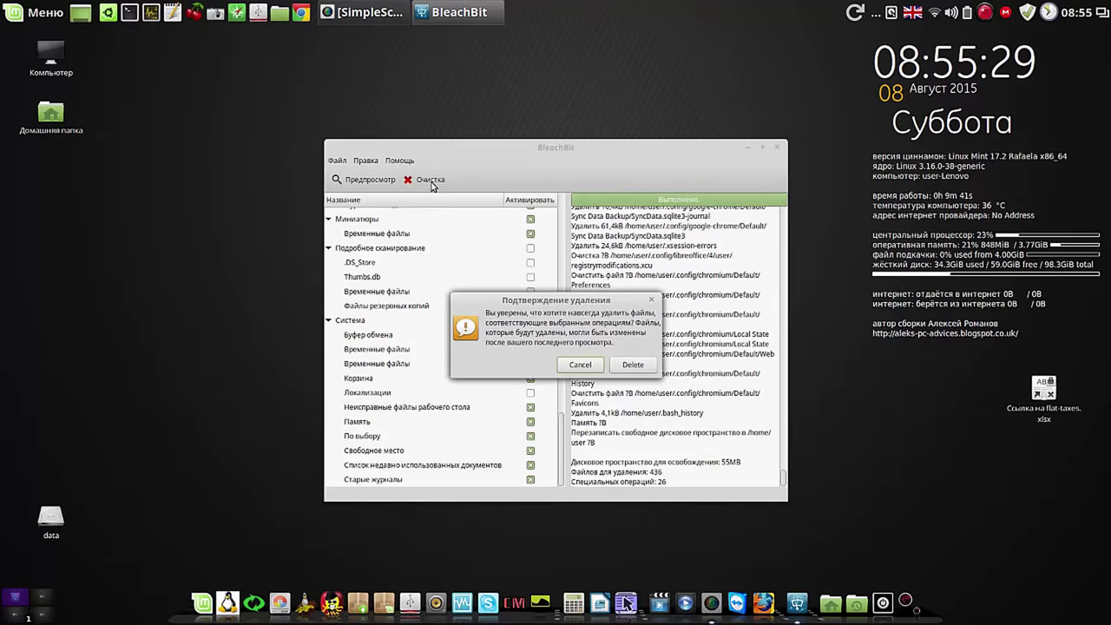
{"action": "left_click", "coordinate": [632, 365]}
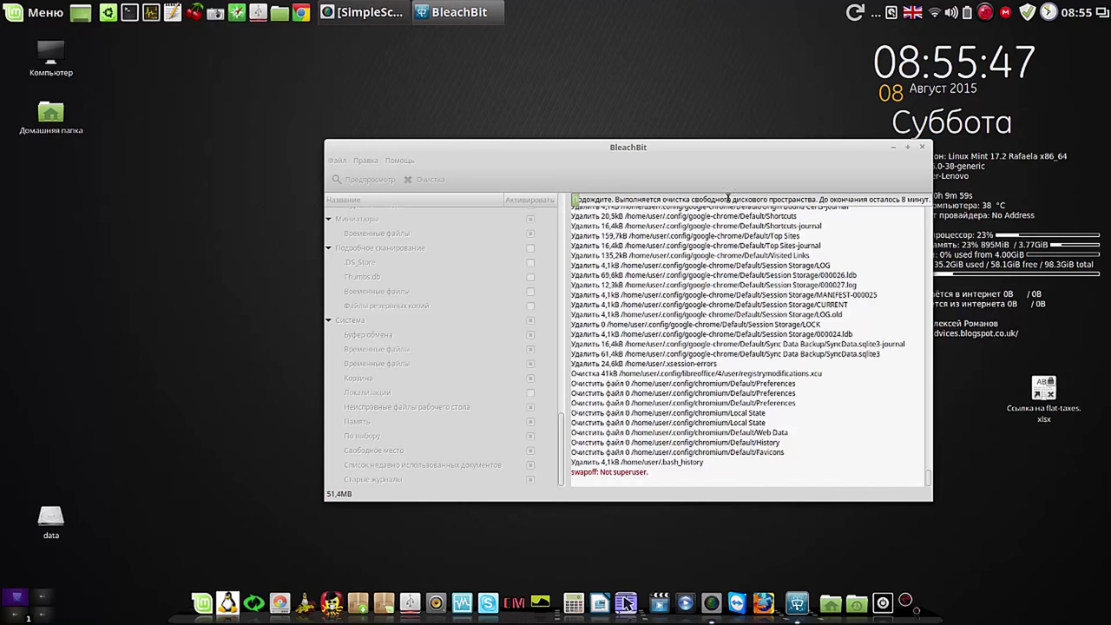
{"action": "left_click_drag", "start_coordinate": [670, 156], "coordinate": [497, 104]}
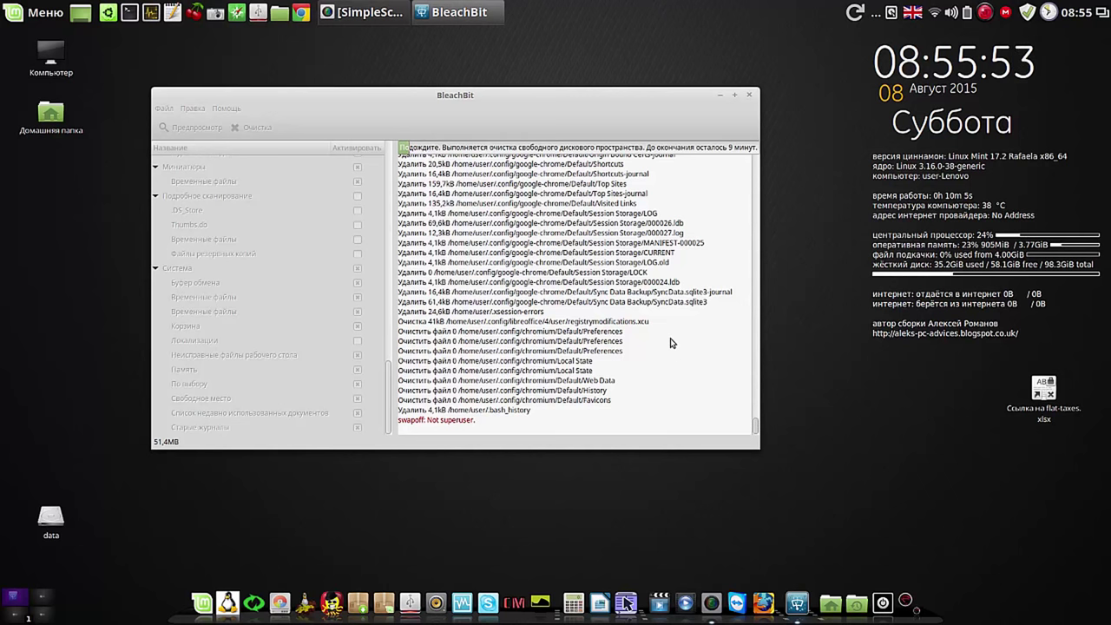
Step: Read the last lines of the cleaning log and close BleachBit
{"action": "scroll", "coordinate": [661, 325], "scroll_direction": "up", "scroll_amount": 5}
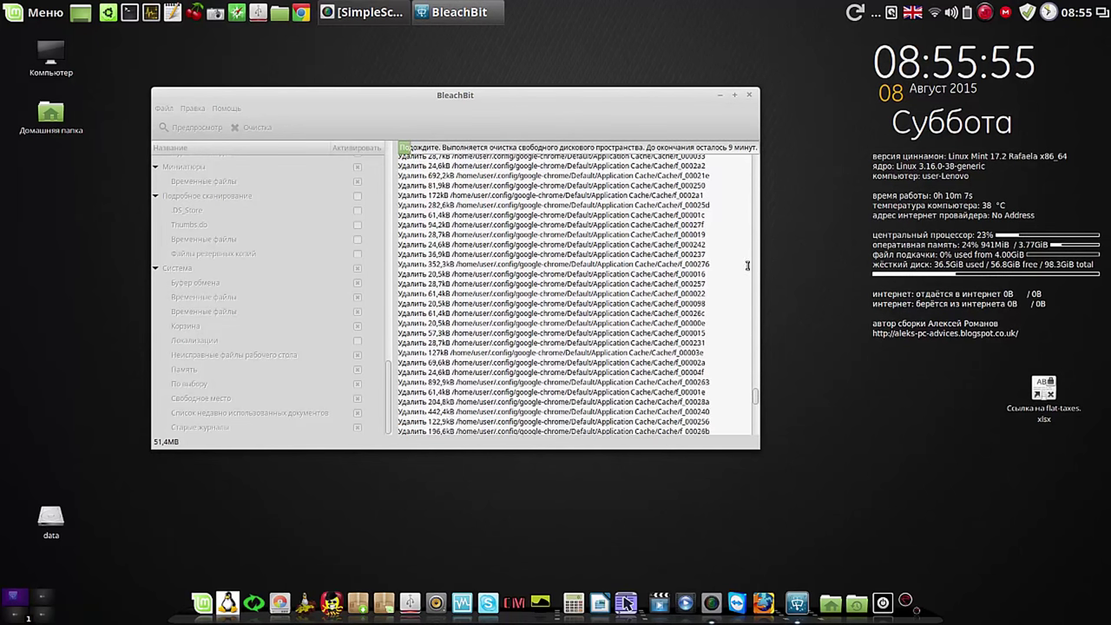
{"action": "left_click", "coordinate": [755, 422]}
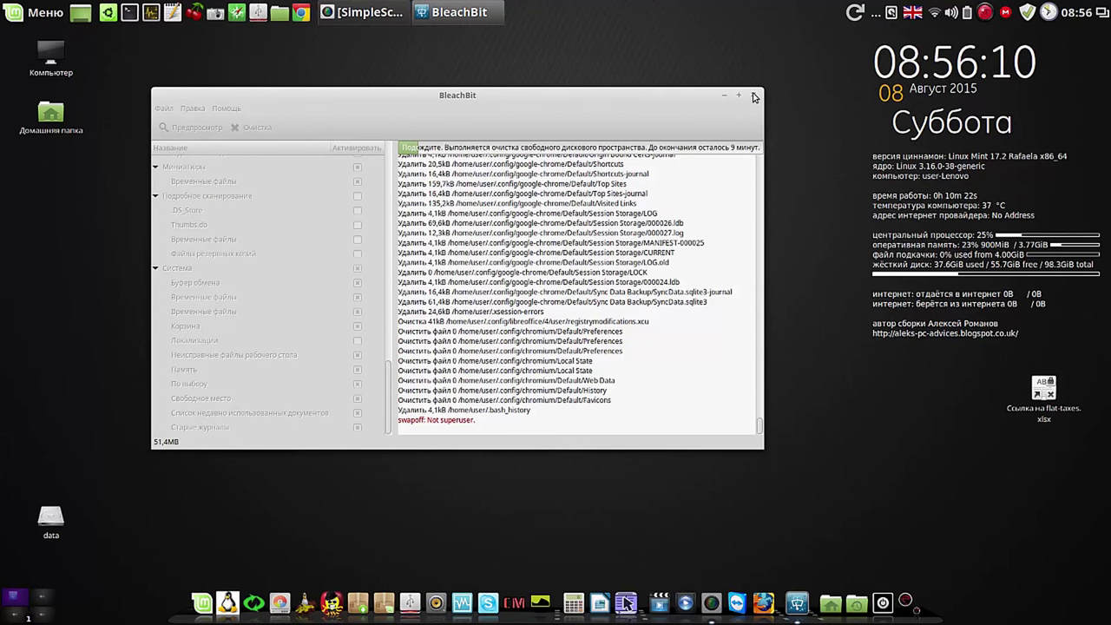
{"action": "left_click", "coordinate": [754, 96]}
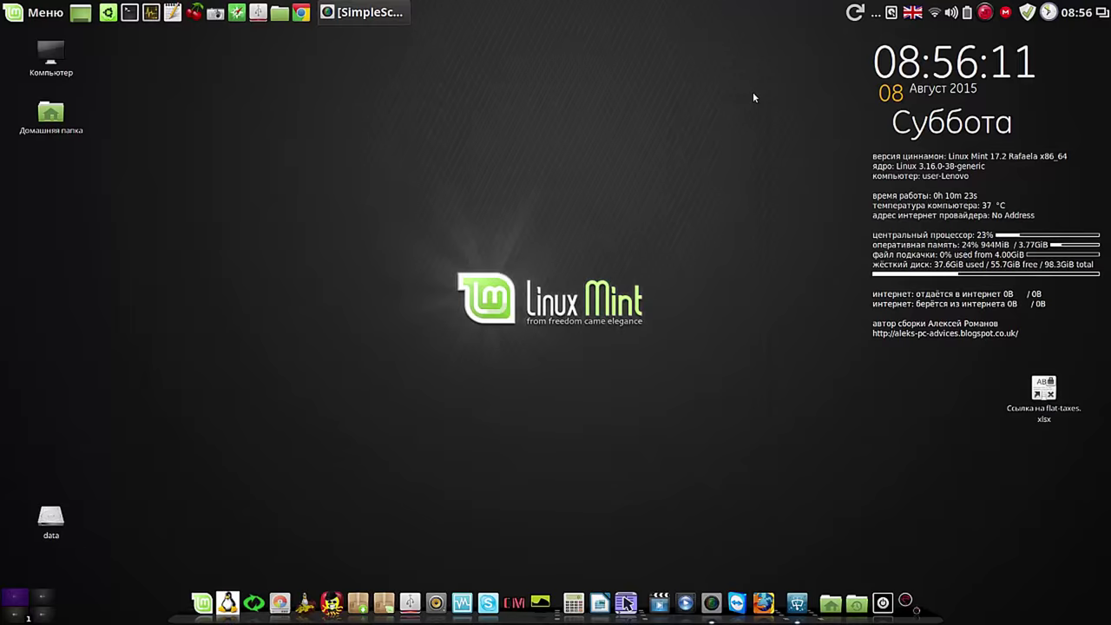
Step: Launch the regular BleachBit from Меню > Все приложения
{"action": "left_click", "coordinate": [19, 13]}
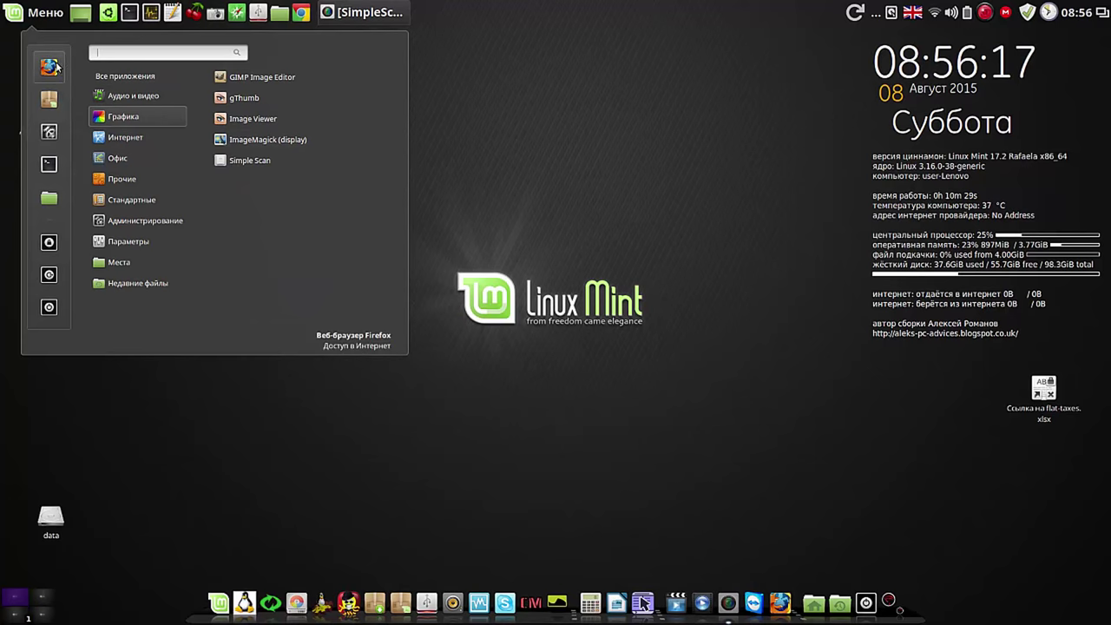
{"action": "mouse_move", "coordinate": [139, 79]}
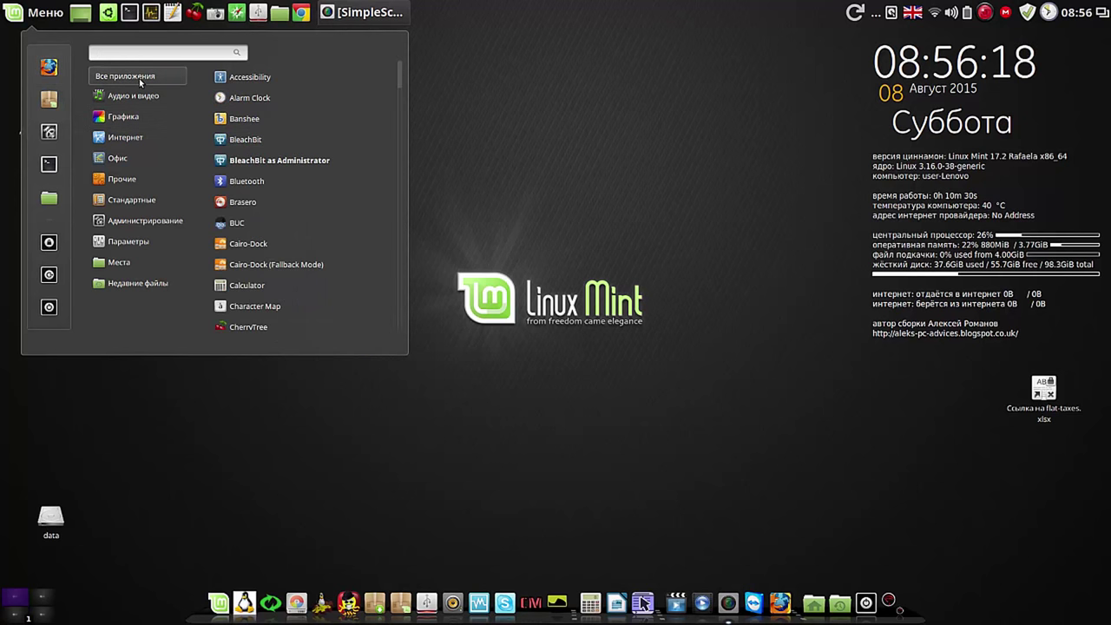
{"action": "left_click", "coordinate": [250, 139]}
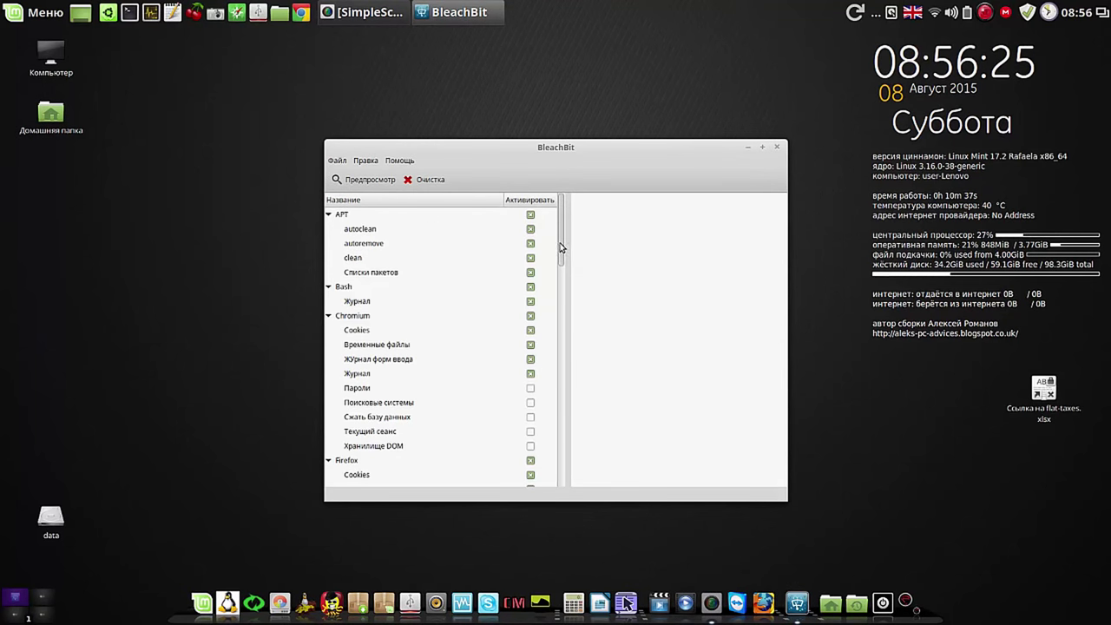
Step: Untick Старые журналы, recent documents, Свободное место, По выбору, Память and broken files, then preview 20,5kB
{"action": "left_click_drag", "start_coordinate": [563, 253], "coordinate": [583, 368]}
{"action": "scroll", "coordinate": [585, 391], "scroll_direction": "down", "scroll_amount": 2}
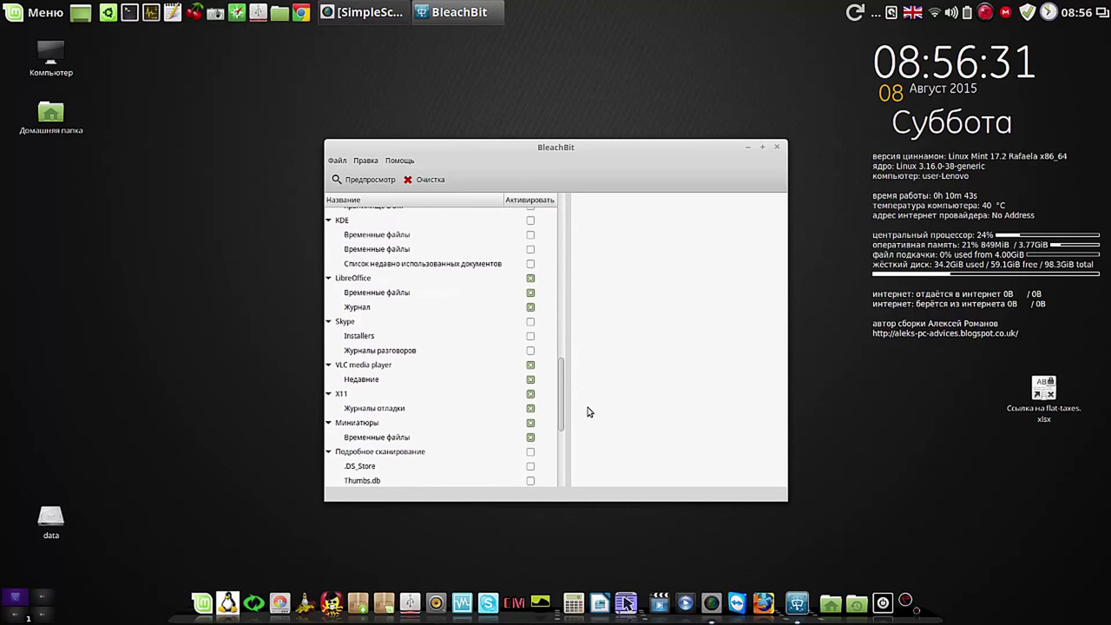
{"action": "scroll", "coordinate": [587, 412], "scroll_direction": "down", "scroll_amount": 3}
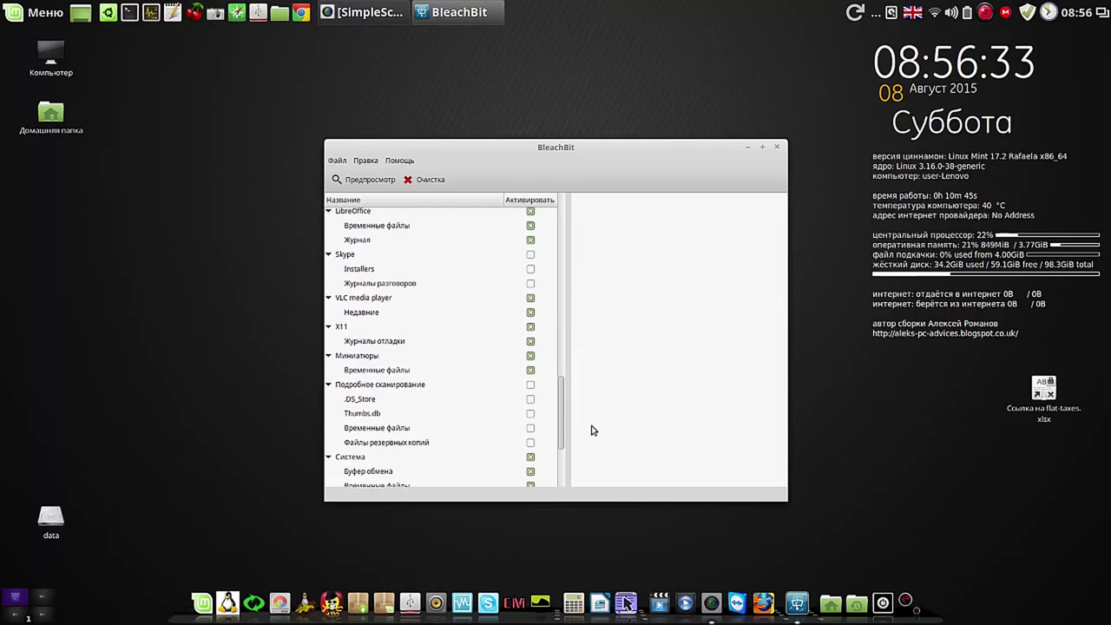
{"action": "scroll", "coordinate": [593, 445], "scroll_direction": "down", "scroll_amount": 2}
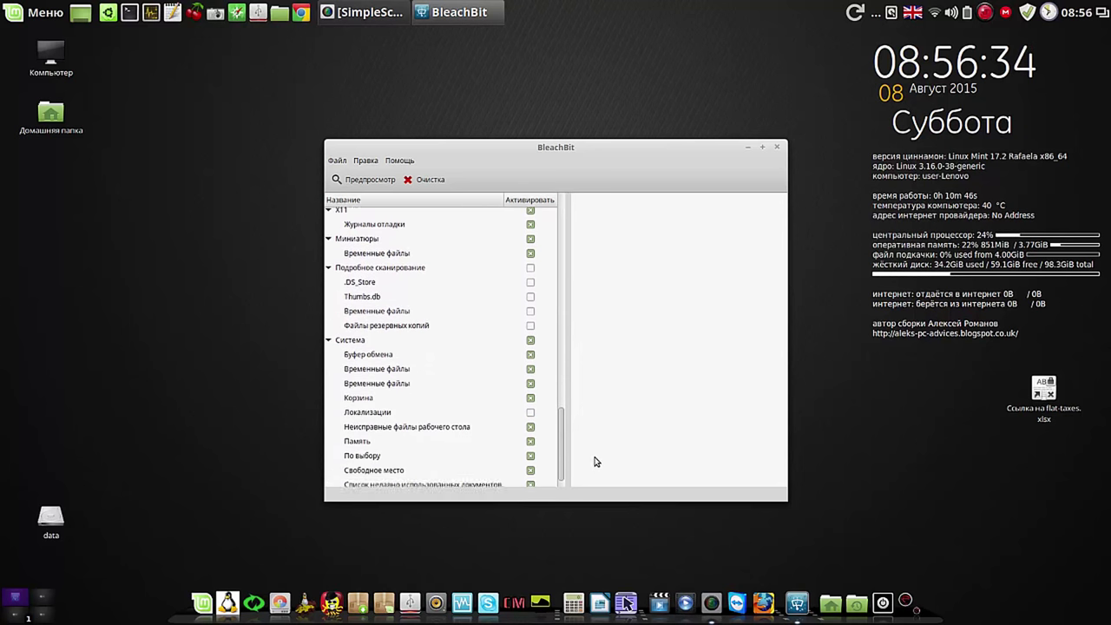
{"action": "left_click", "coordinate": [530, 480]}
{"action": "left_click", "coordinate": [529, 465]}
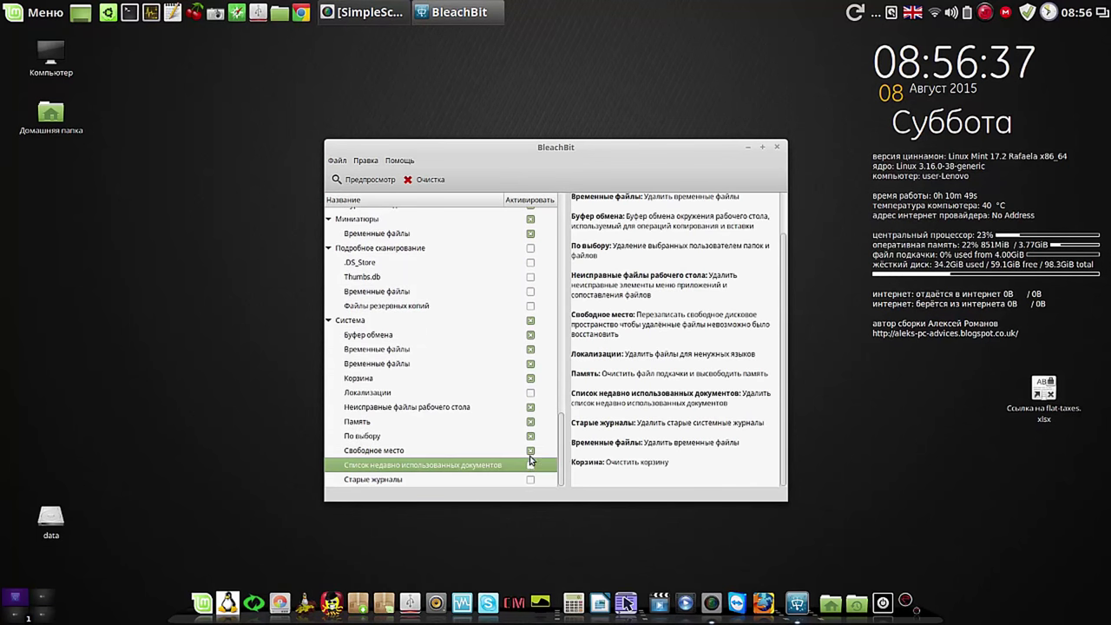
{"action": "left_click", "coordinate": [530, 451]}
{"action": "left_click", "coordinate": [530, 436]}
{"action": "left_click", "coordinate": [530, 422]}
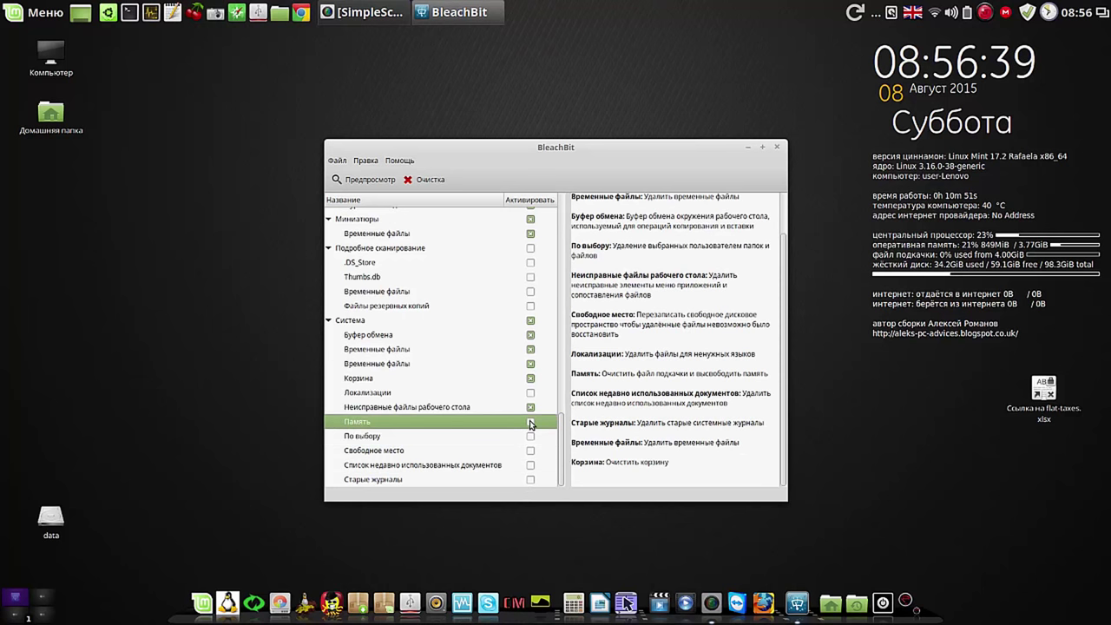
{"action": "left_click", "coordinate": [530, 407]}
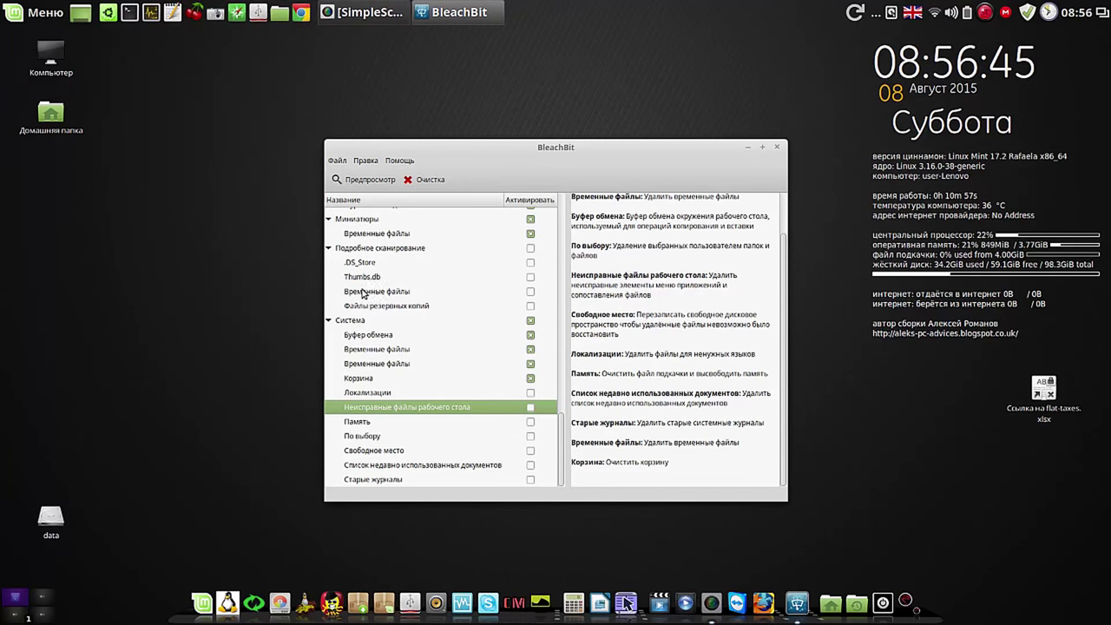
{"action": "left_click", "coordinate": [366, 180]}
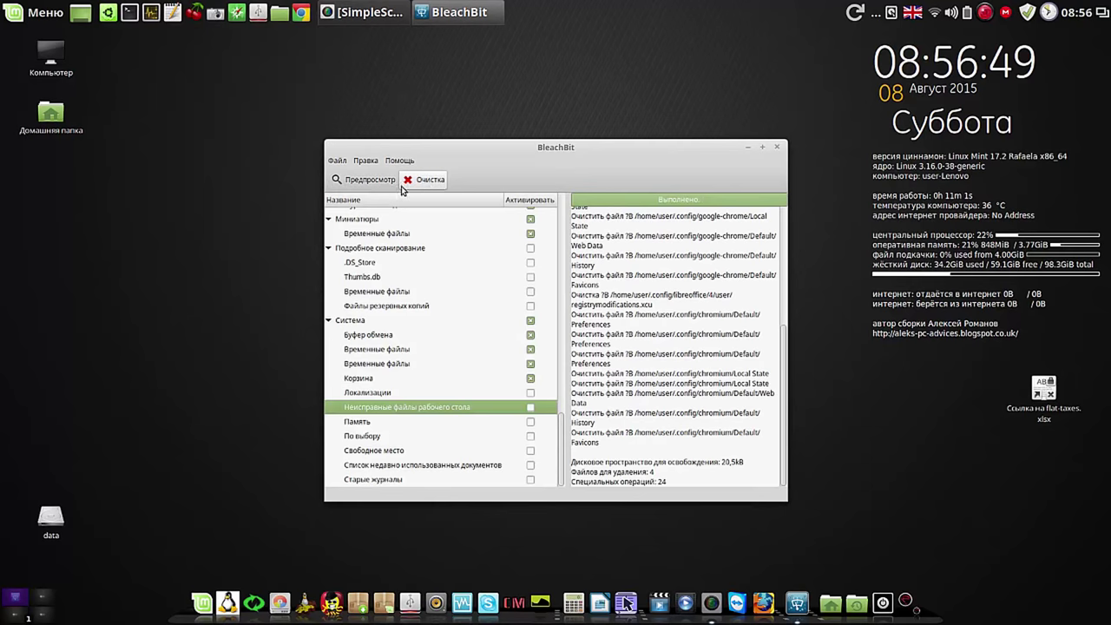
Step: Run and confirm the 20,5kB user cleanup, review the log, and close BleachBit
{"action": "left_click", "coordinate": [428, 180]}
{"action": "left_click", "coordinate": [633, 365]}
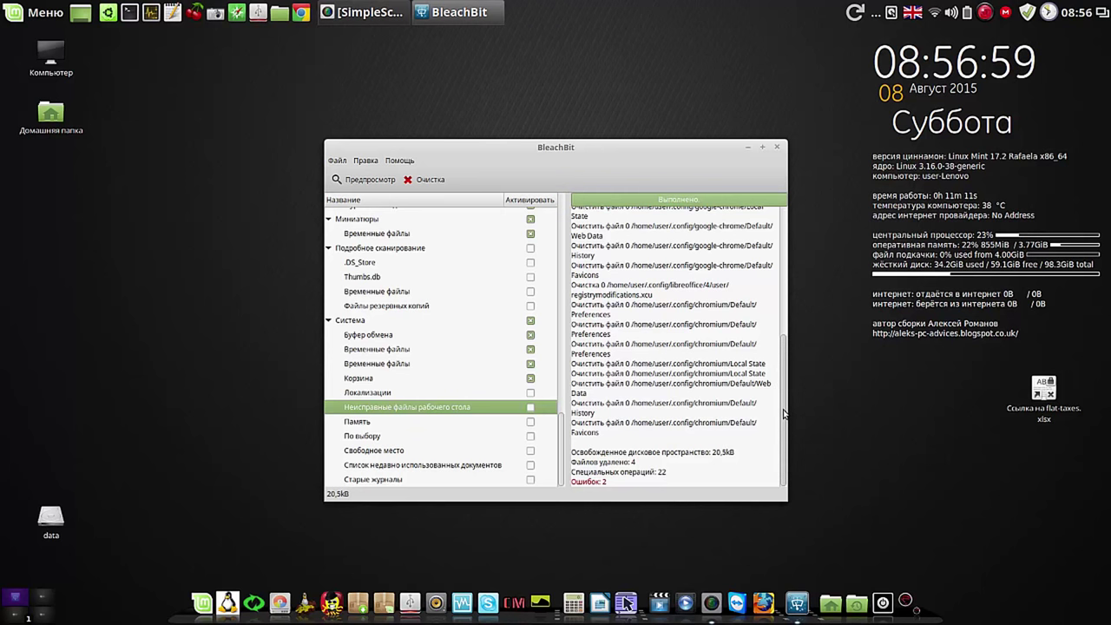
{"action": "scroll", "coordinate": [784, 399], "scroll_direction": "up", "scroll_amount": 1}
{"action": "scroll", "coordinate": [783, 399], "scroll_direction": "up", "scroll_amount": 4}
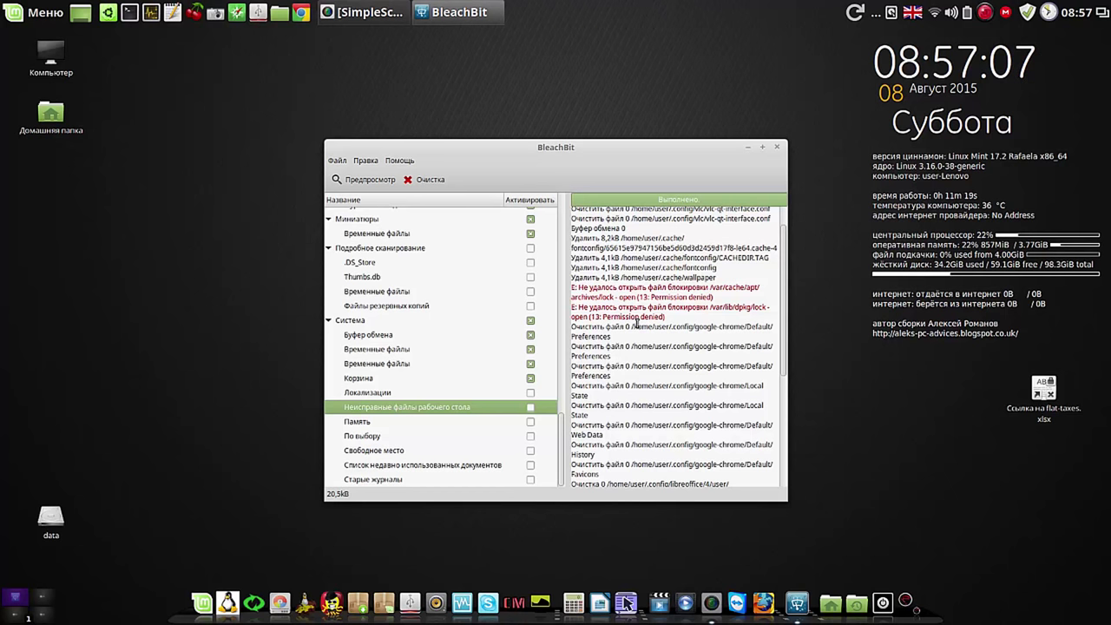
{"action": "left_click", "coordinate": [776, 147]}
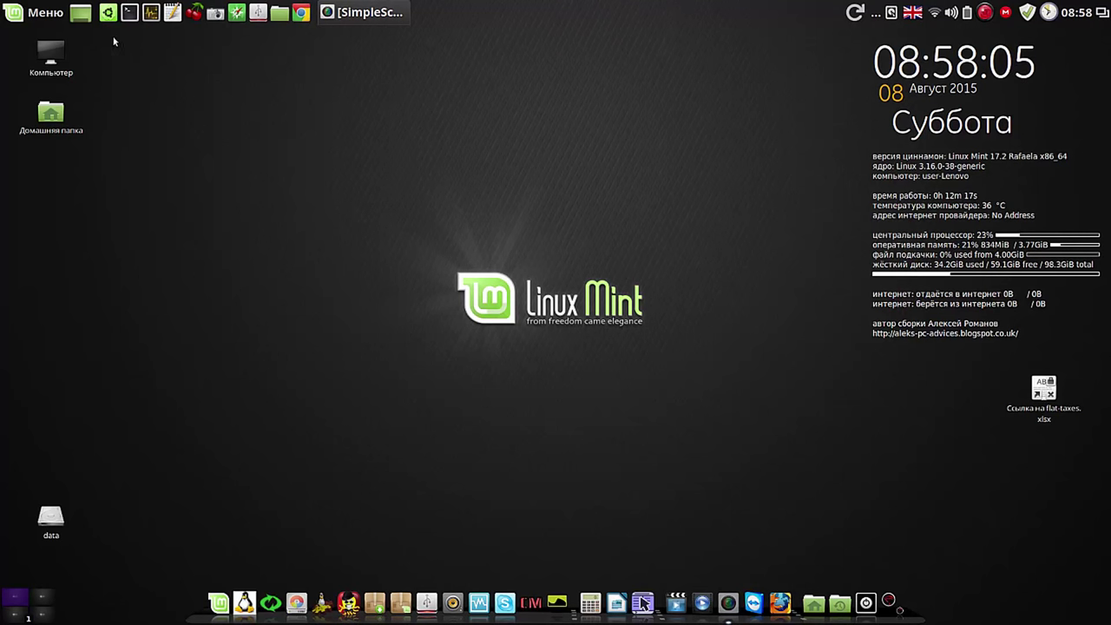
Step: Open Ubuntu Tweak's Очистка page, tick Приложения and Система, then close the tool
{"action": "left_click", "coordinate": [107, 12]}
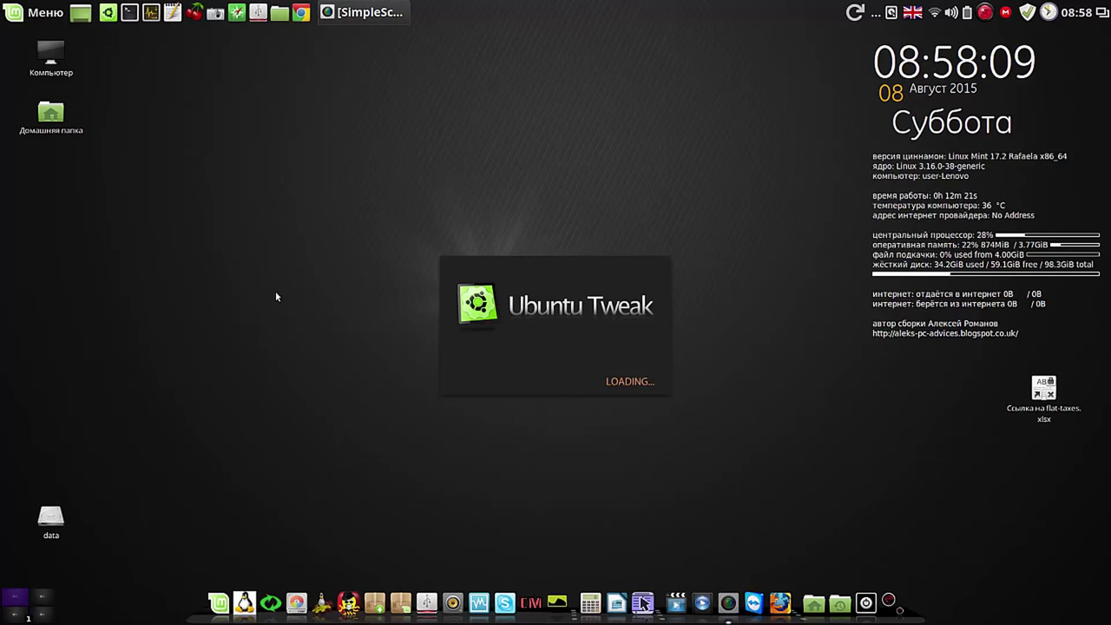
{"action": "left_click", "coordinate": [703, 215]}
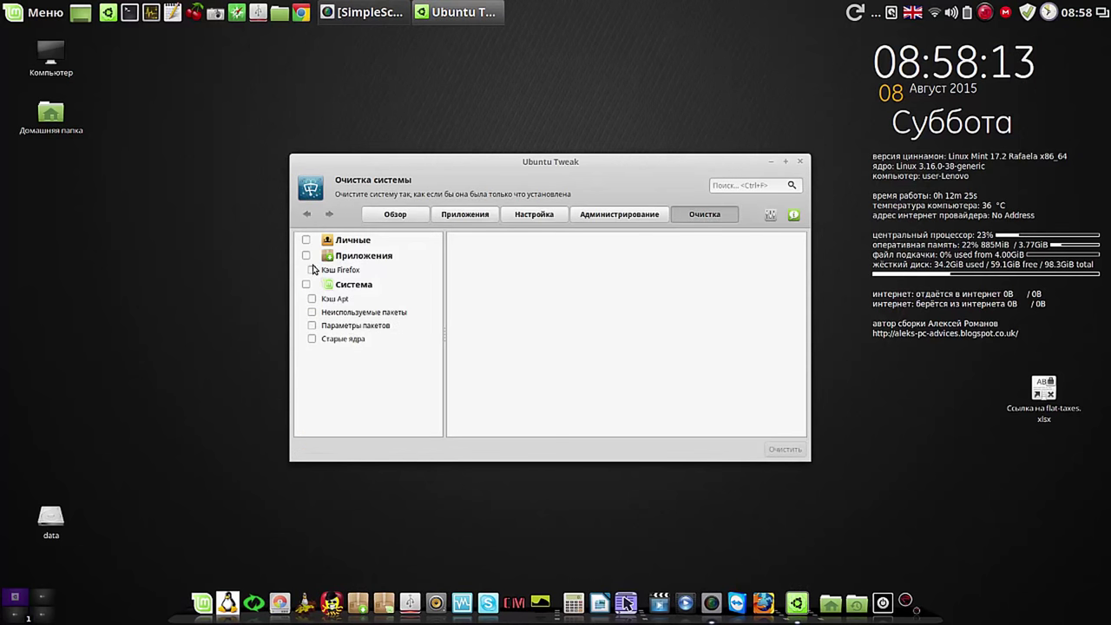
{"action": "left_click", "coordinate": [306, 255]}
{"action": "left_click", "coordinate": [306, 285]}
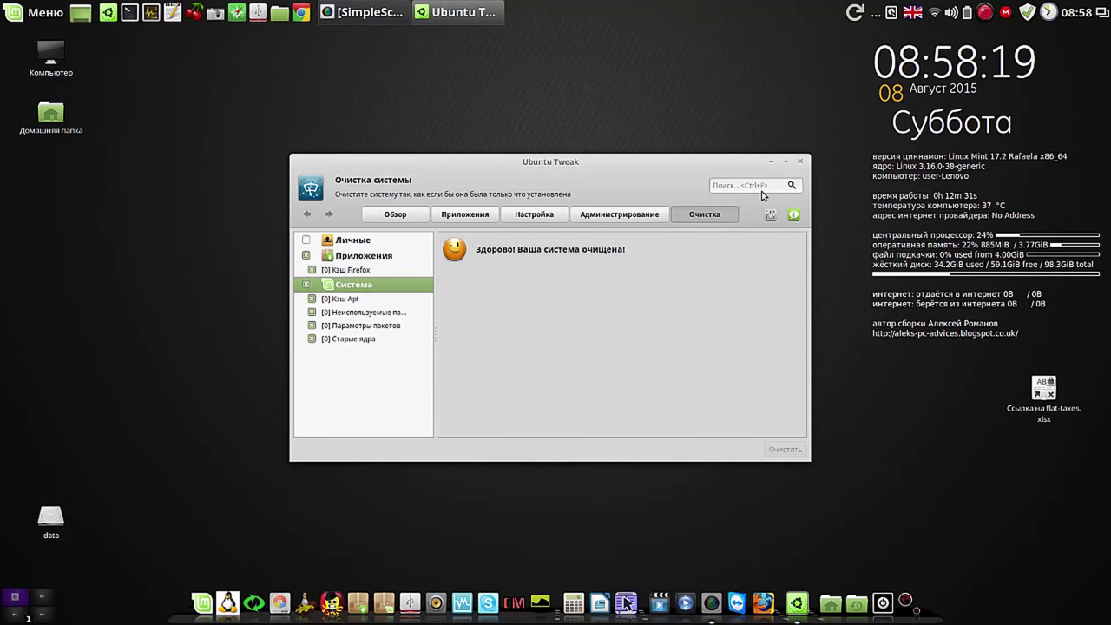
{"action": "left_click", "coordinate": [799, 162]}
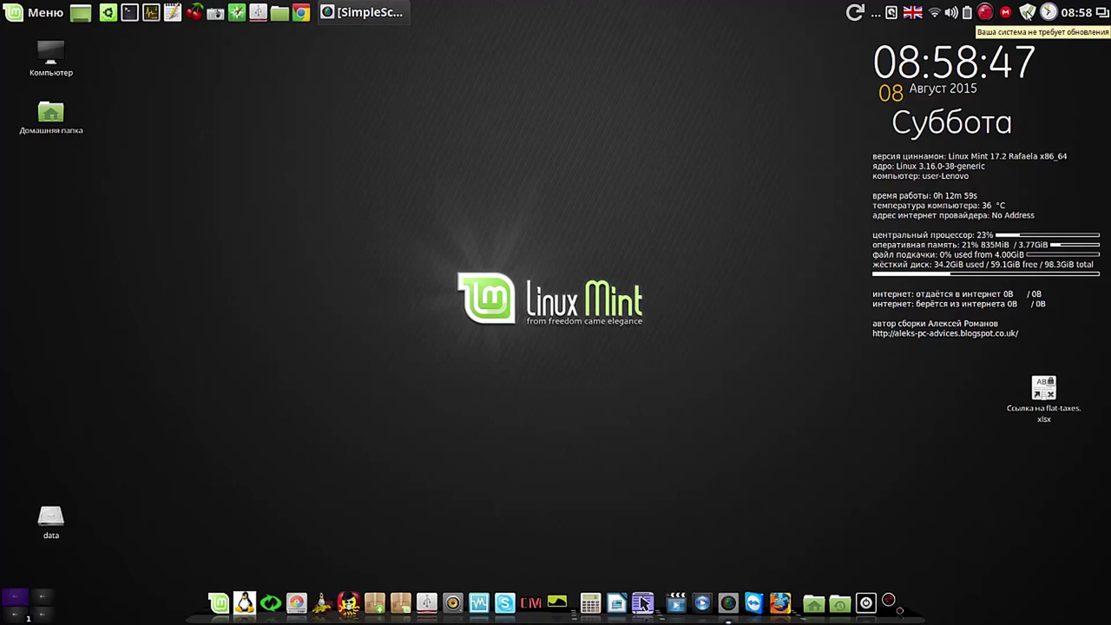
Step: Open Update Manager from the tray shield icon and choose Правка > Параметры
{"action": "left_click", "coordinate": [1027, 13]}
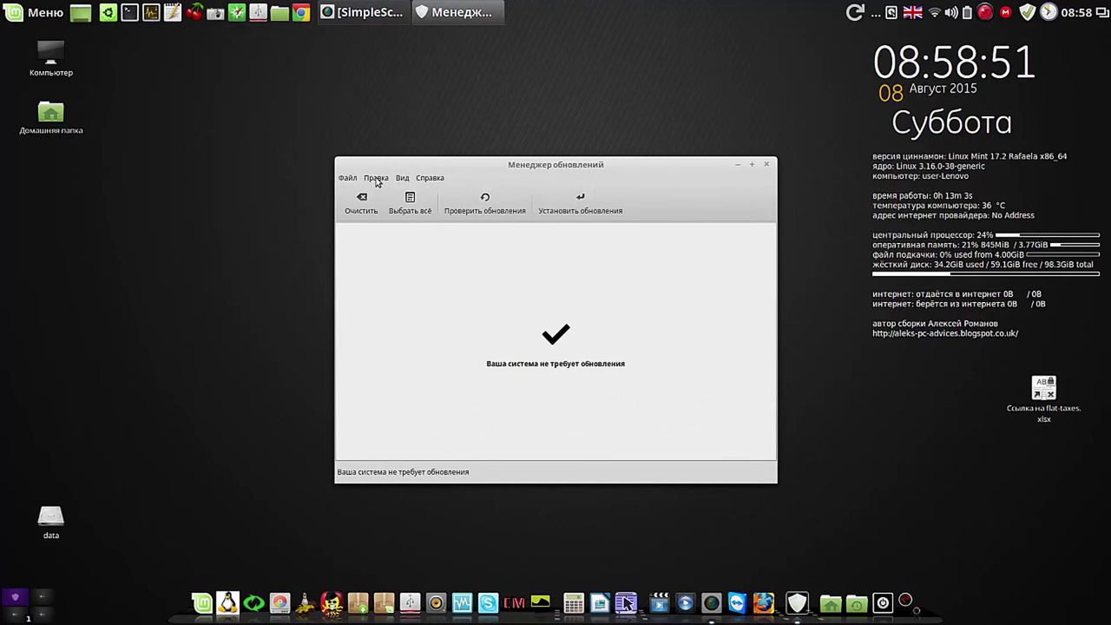
{"action": "left_click_drag", "start_coordinate": [482, 171], "coordinate": [470, 76]}
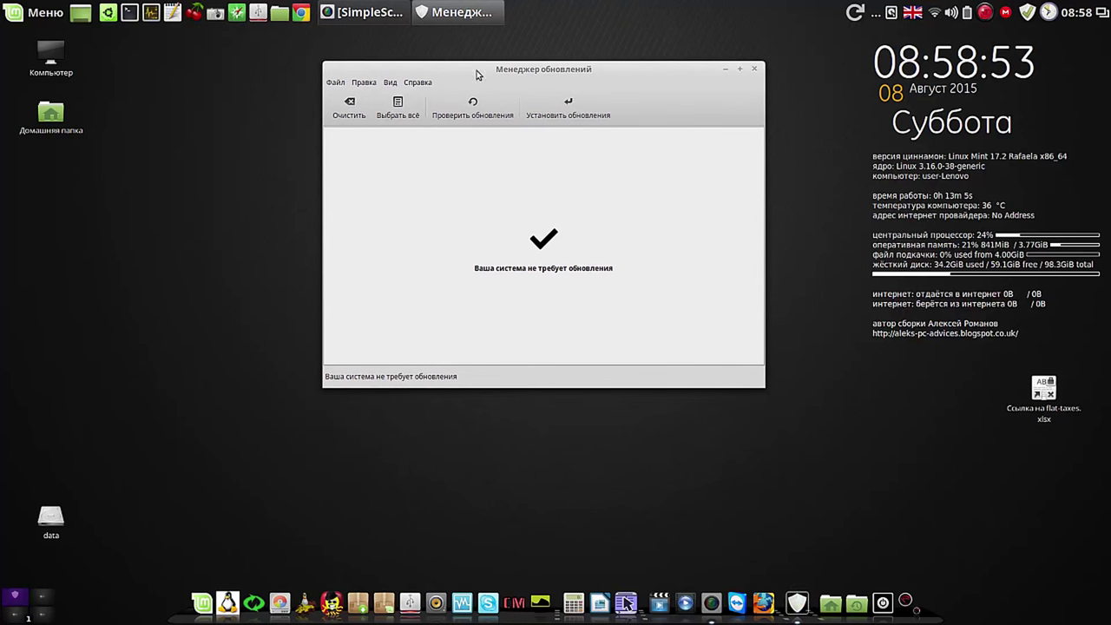
{"action": "left_click", "coordinate": [368, 83]}
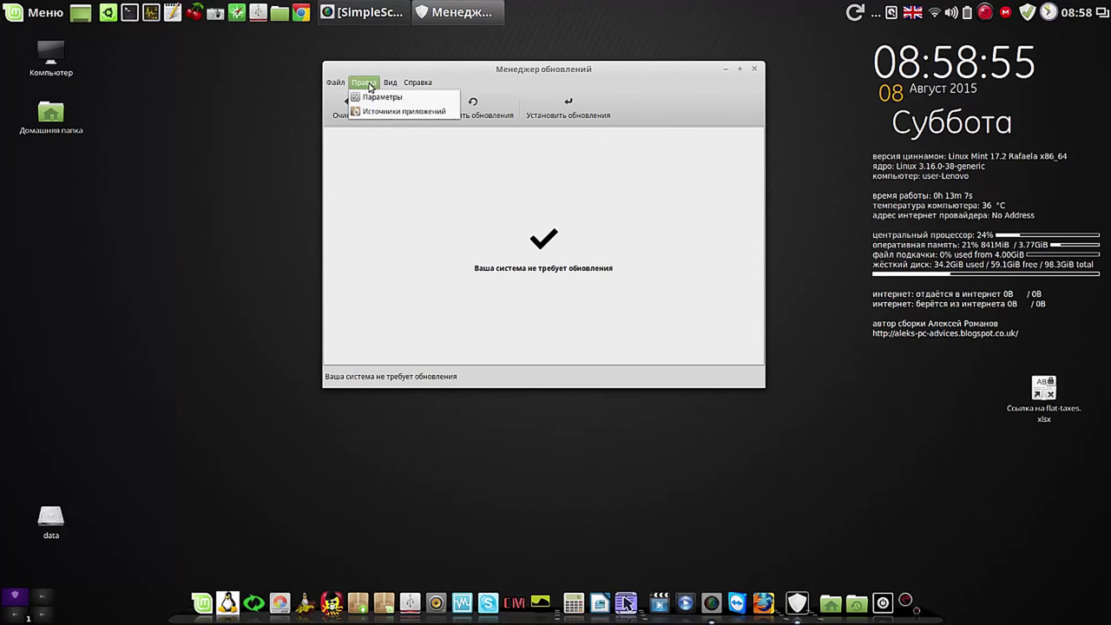
{"action": "left_click", "coordinate": [371, 98]}
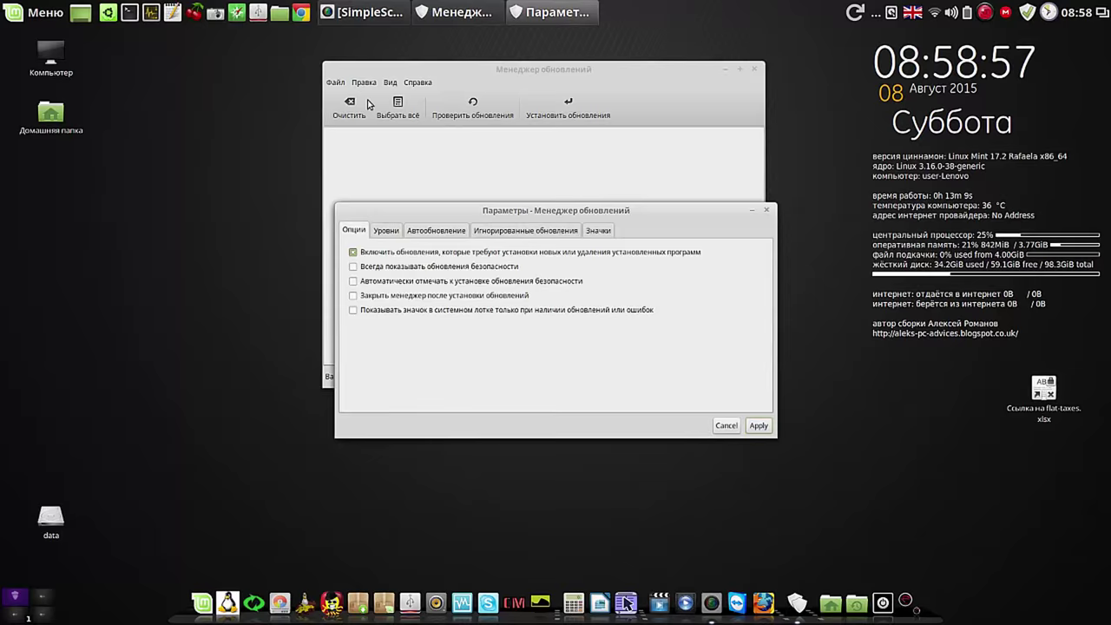
Step: Set the Автообновление refresh interval to 30 days, apply it, and close Update Manager
{"action": "left_click_drag", "start_coordinate": [514, 211], "coordinate": [520, 167]}
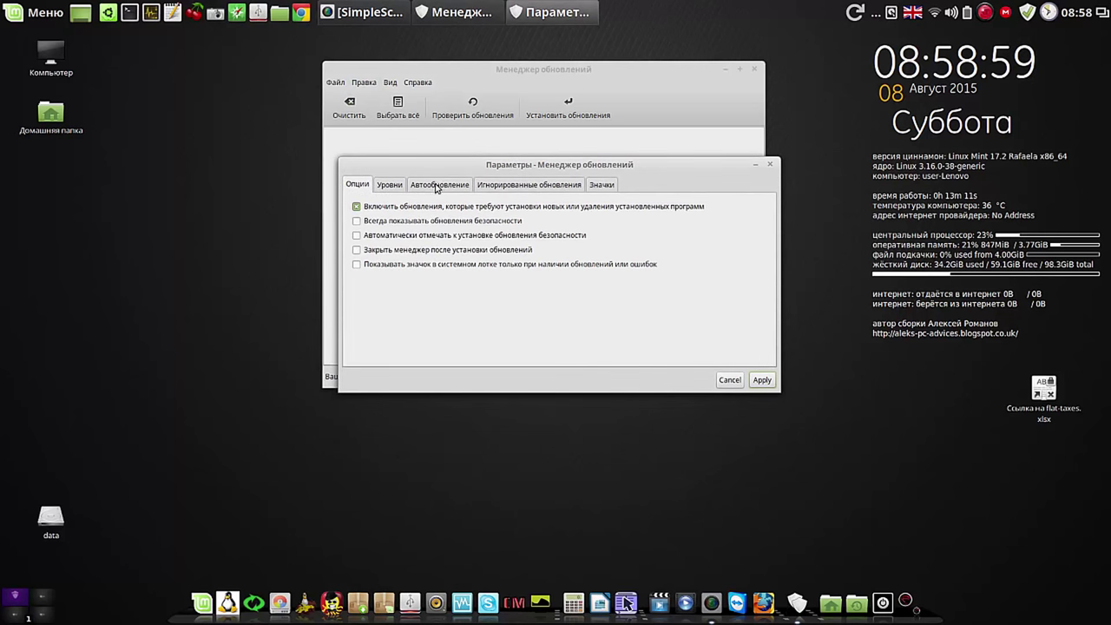
{"action": "left_click", "coordinate": [392, 186]}
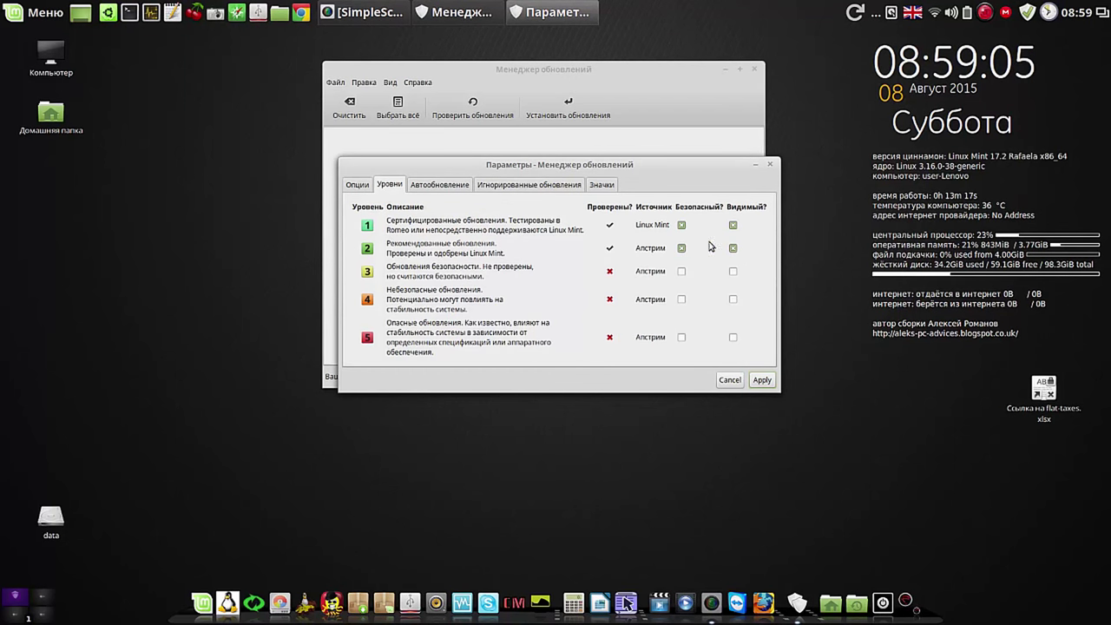
{"action": "left_click", "coordinate": [459, 189]}
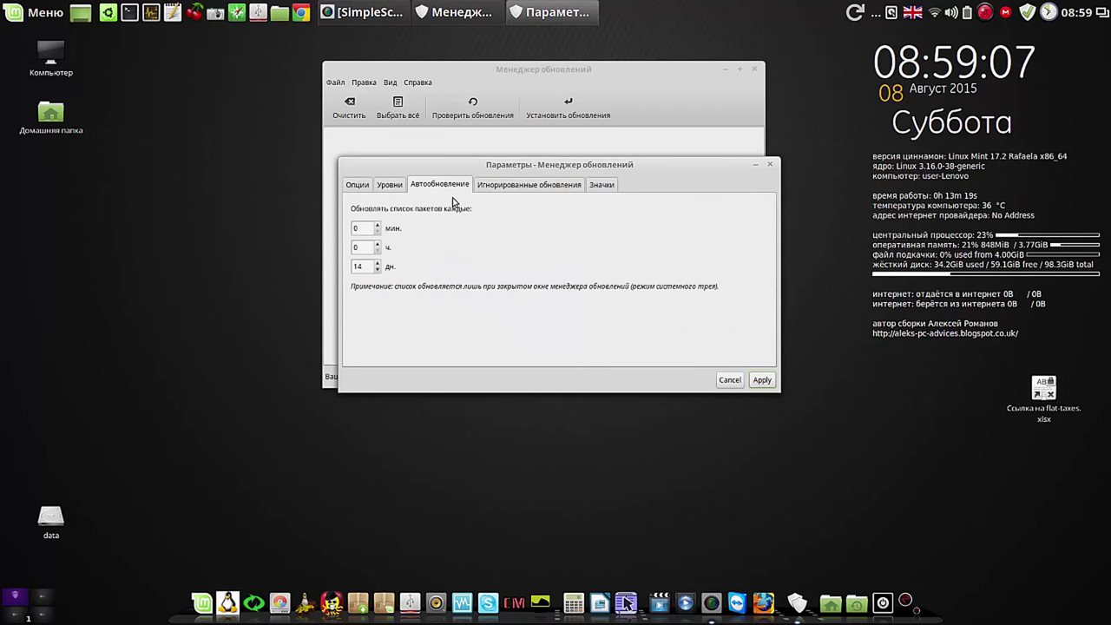
{"action": "left_click", "coordinate": [378, 263]}
{"action": "left_click", "coordinate": [378, 264]}
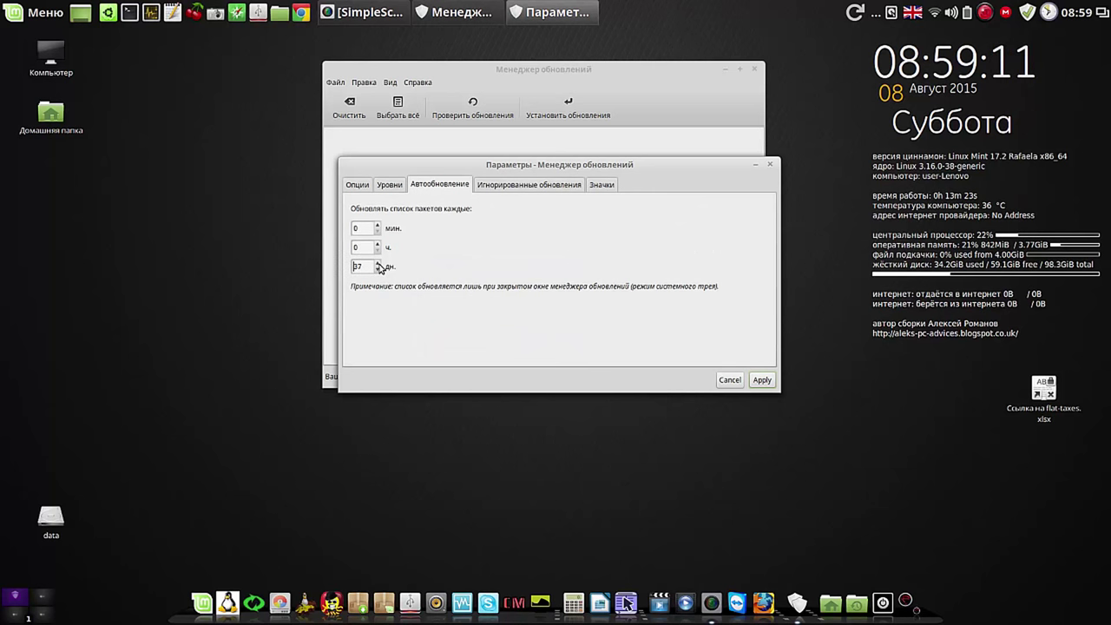
{"action": "left_click", "coordinate": [378, 270]}
{"action": "left_click", "coordinate": [378, 270]}
{"action": "left_click", "coordinate": [377, 270]}
{"action": "left_click", "coordinate": [378, 270]}
{"action": "left_click", "coordinate": [762, 380]}
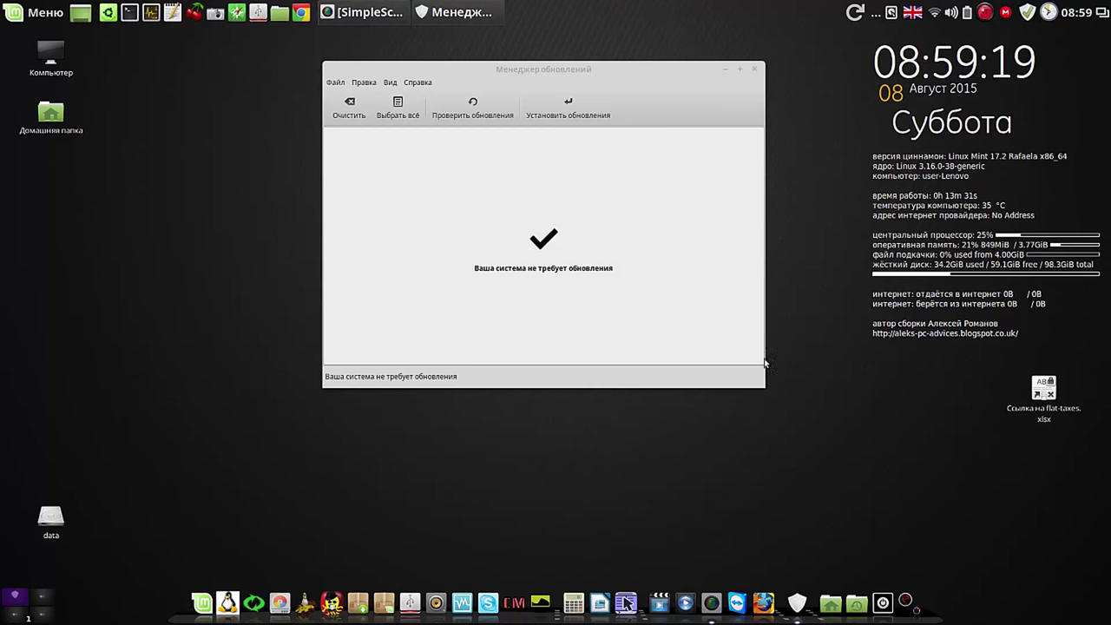
{"action": "left_click", "coordinate": [754, 69]}
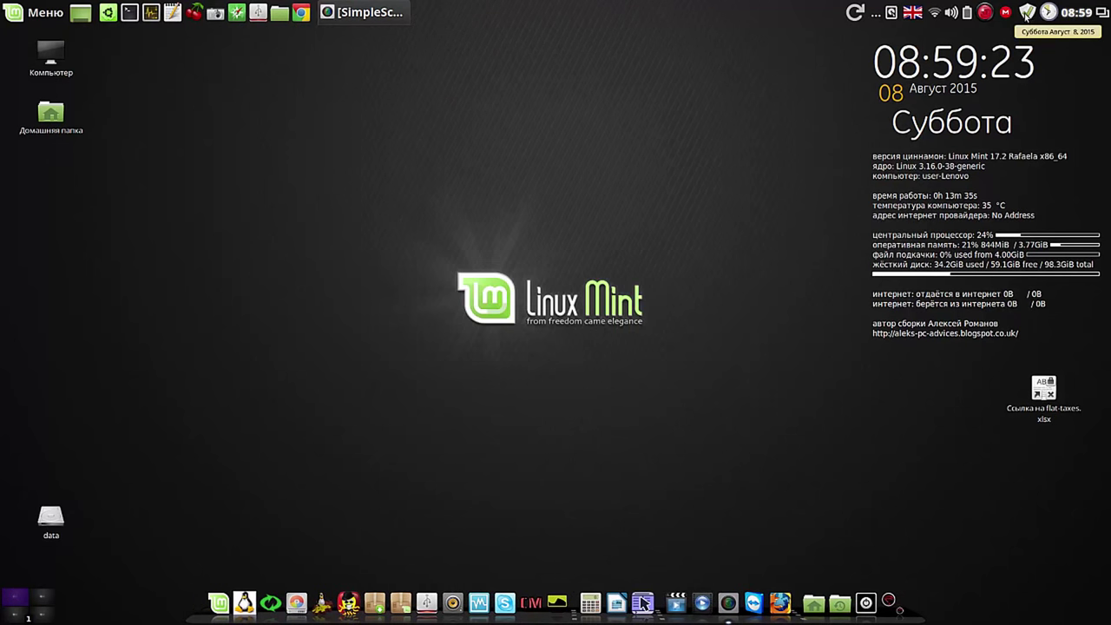